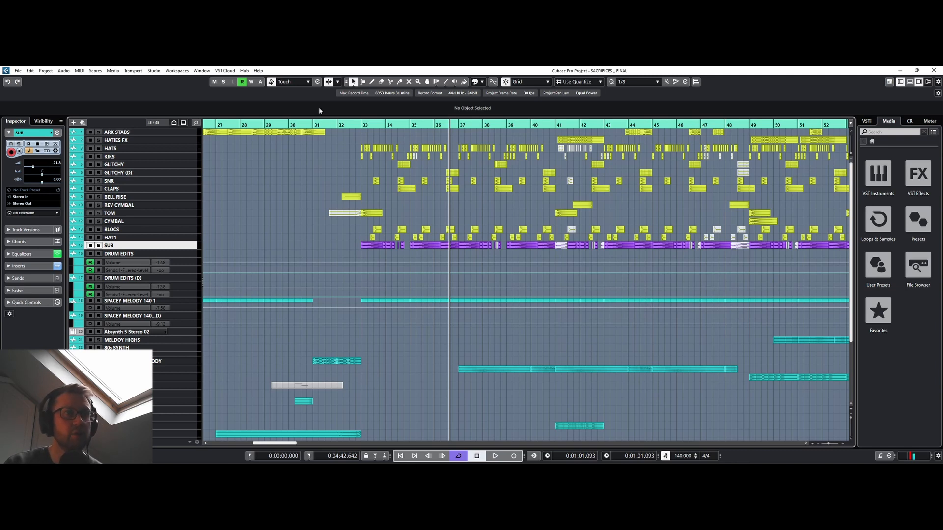
# Play the arrangement from bar 29.
pyautogui.click(312, 125)
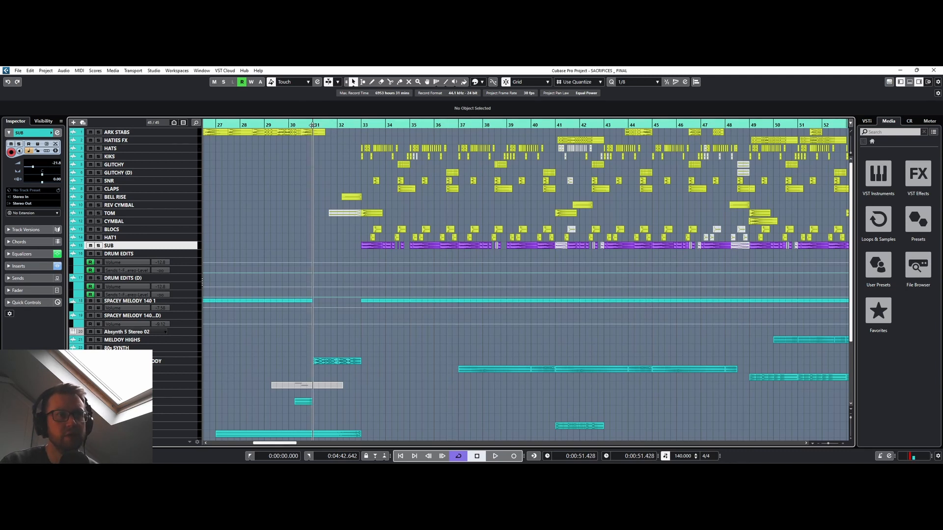
pyautogui.click(265, 125)
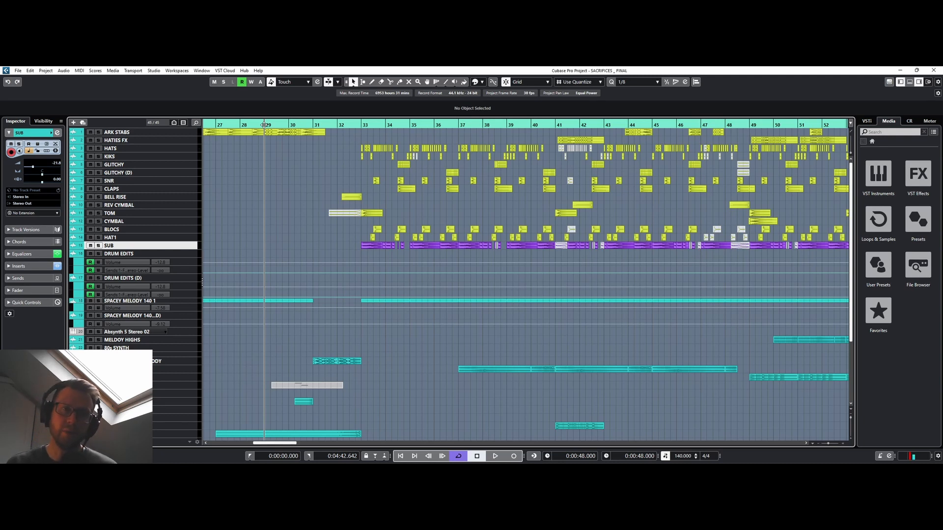
pyautogui.press('space')
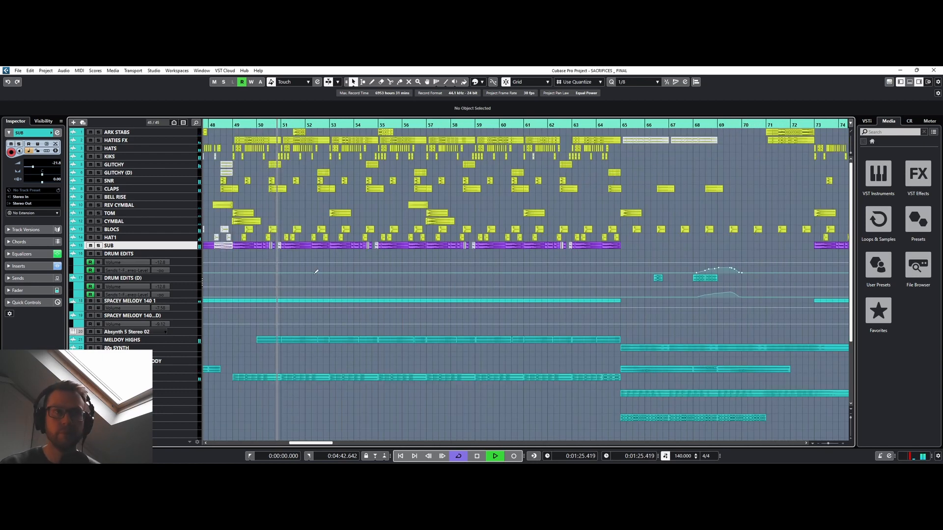
# Raise the MELDOY HIGHS track's volume to about -8 dB during playback.
pyautogui.scroll(-3, 182, 277)
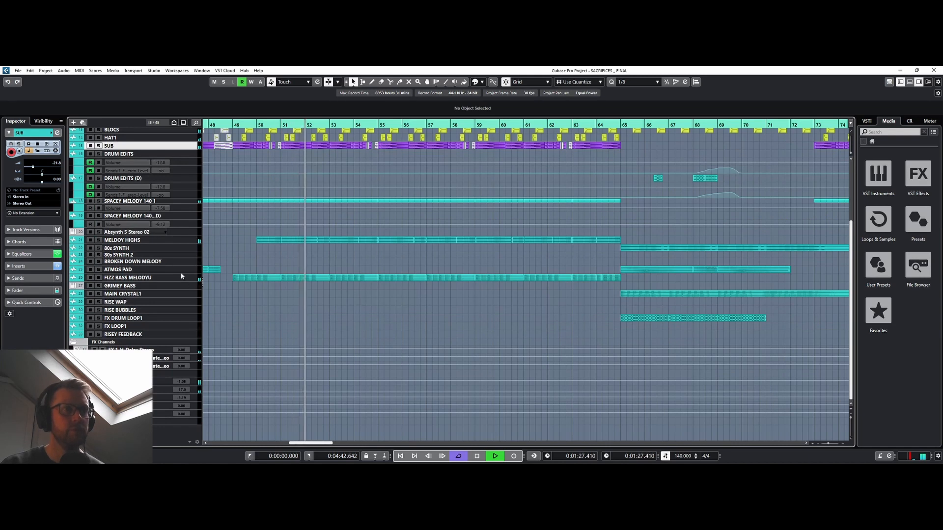
pyautogui.click(151, 240)
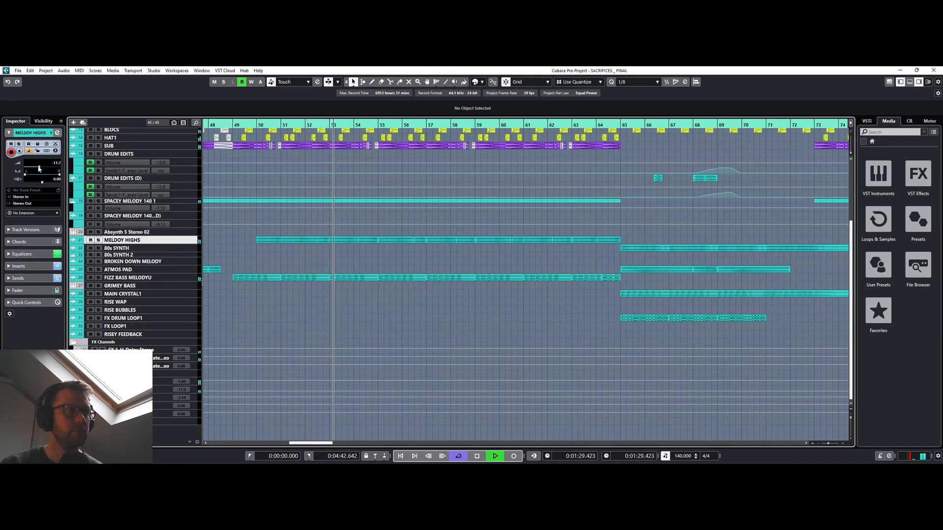
pyautogui.moveTo(40, 168); pyautogui.dragTo(43, 171)
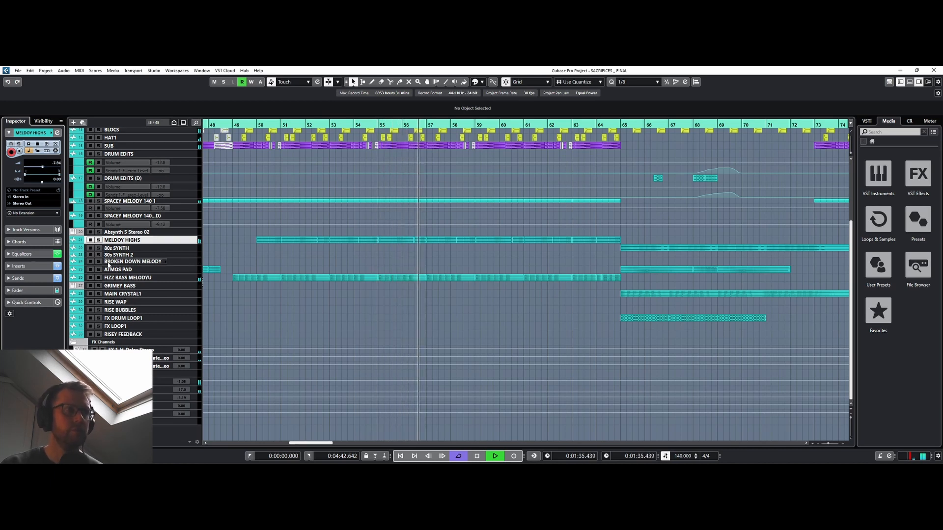
# Raise the FIZZ BASS MELODYU track's volume to about -5.4 dB and stop playback.
pyautogui.click(111, 278)
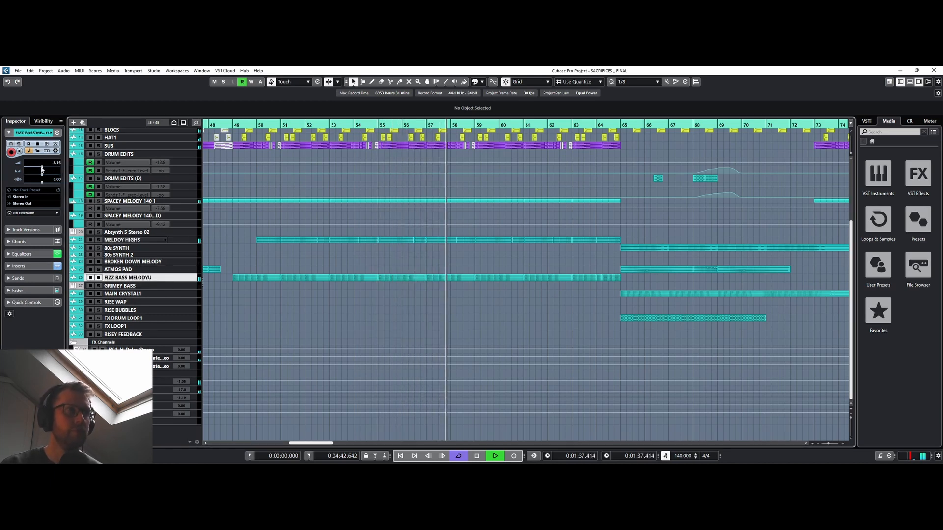
pyautogui.moveTo(42, 170); pyautogui.dragTo(45, 169)
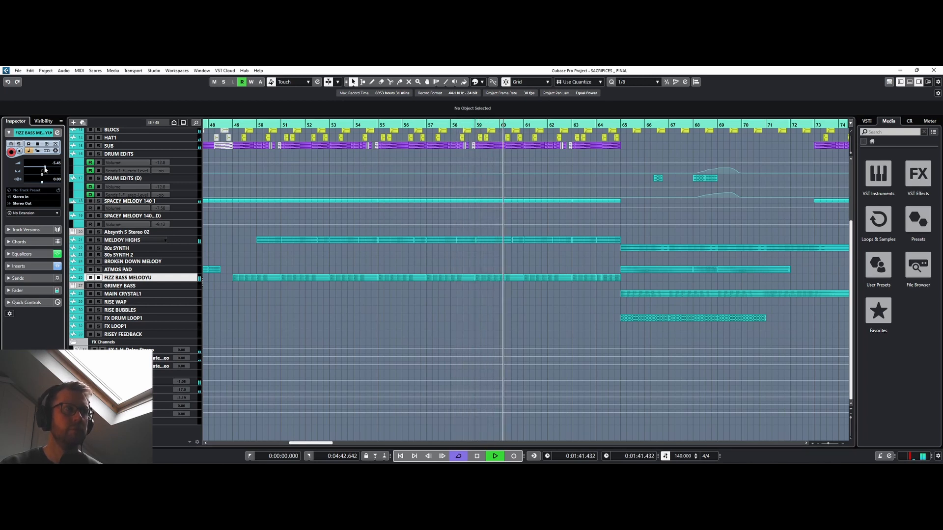
pyautogui.press('space')
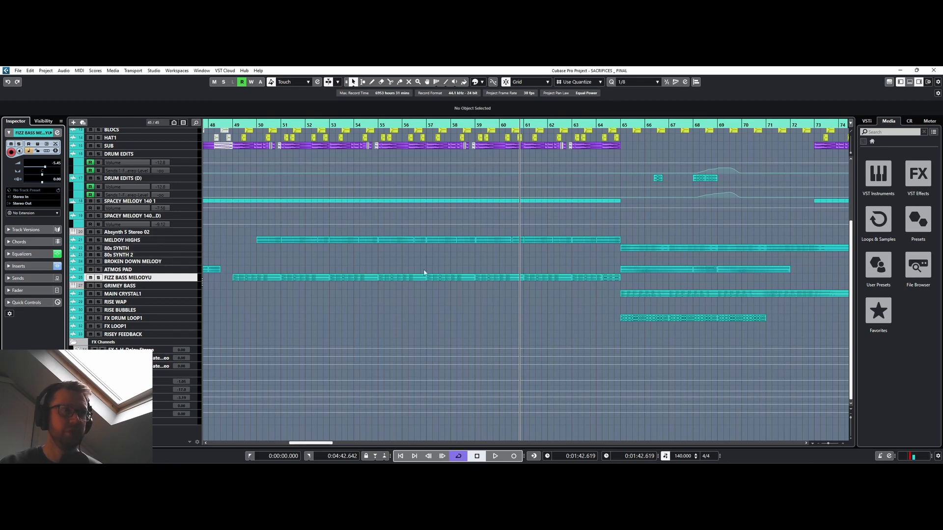
# Enlarge the SPACEY MELODY 140 1 track and audition it soloed from bar 33.
pyautogui.moveTo(191, 202); pyautogui.dragTo(191, 213)
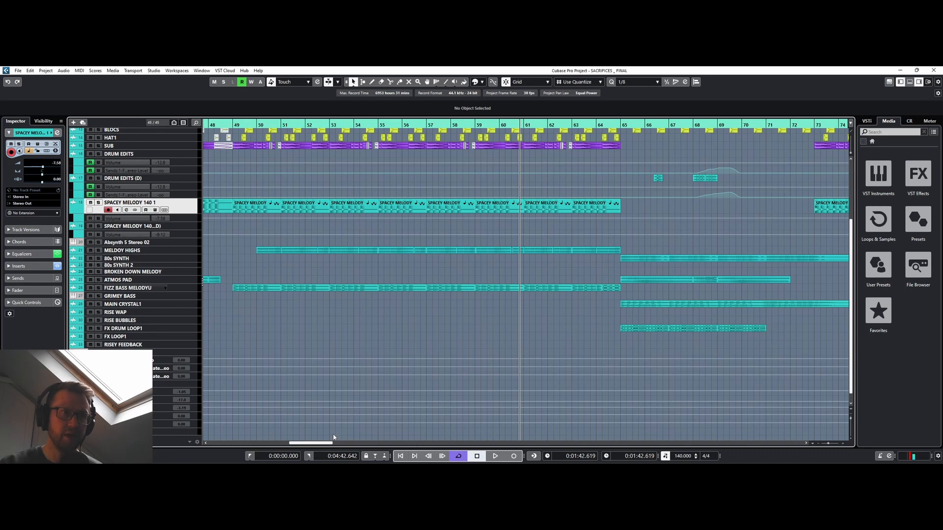
pyautogui.moveTo(329, 443); pyautogui.dragTo(301, 448)
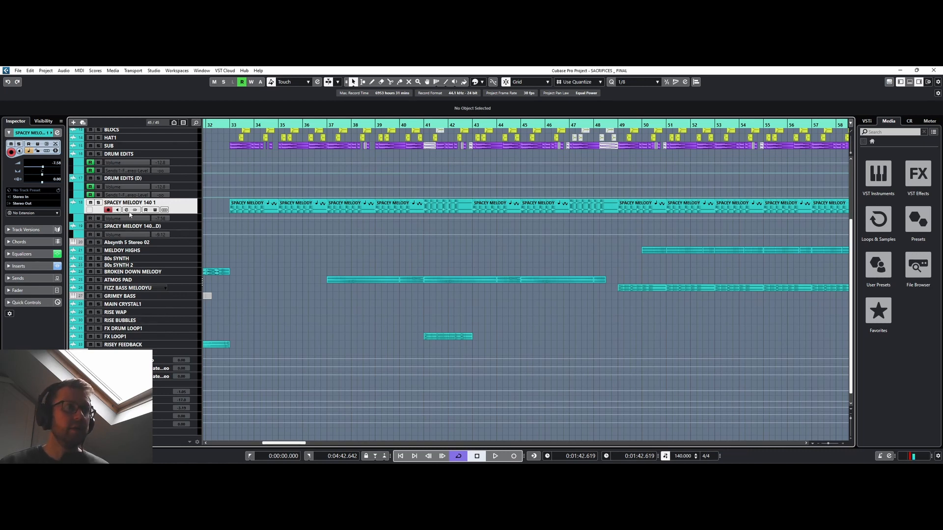
pyautogui.click(99, 202)
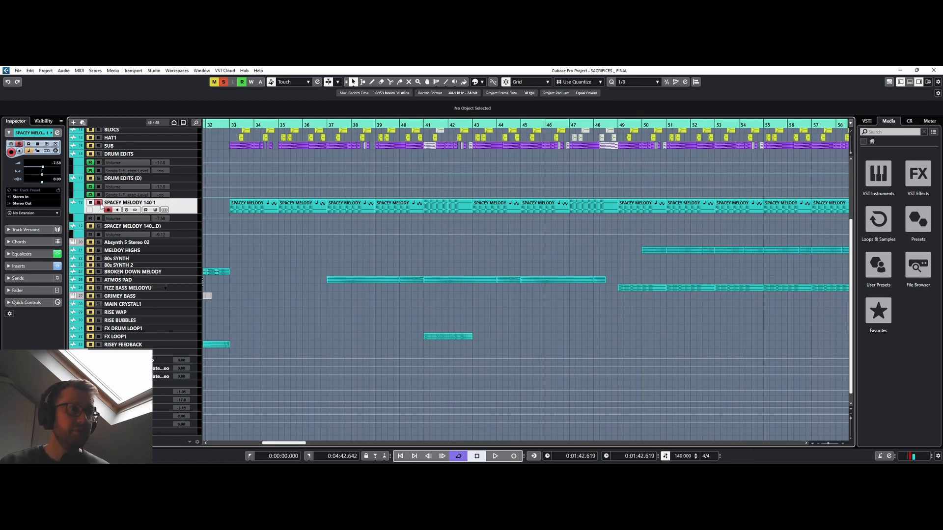
pyautogui.click(230, 125)
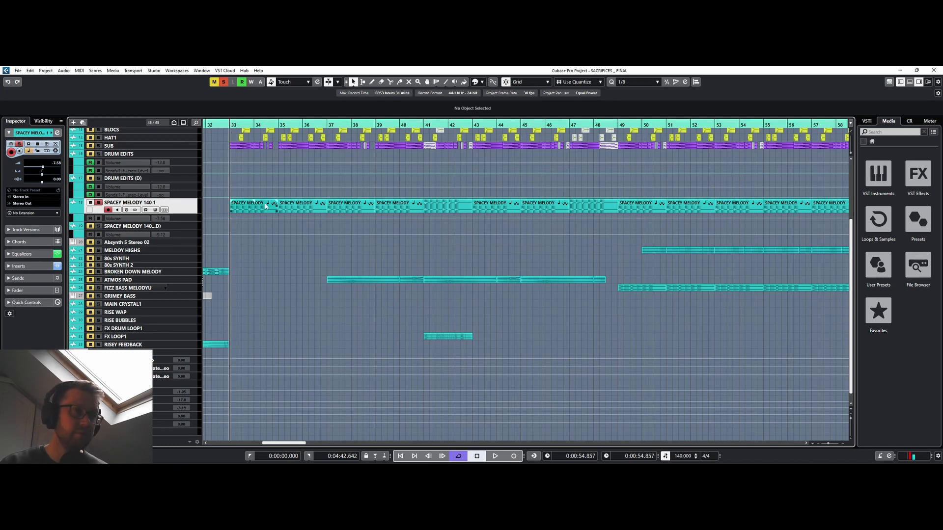
pyautogui.press('space')
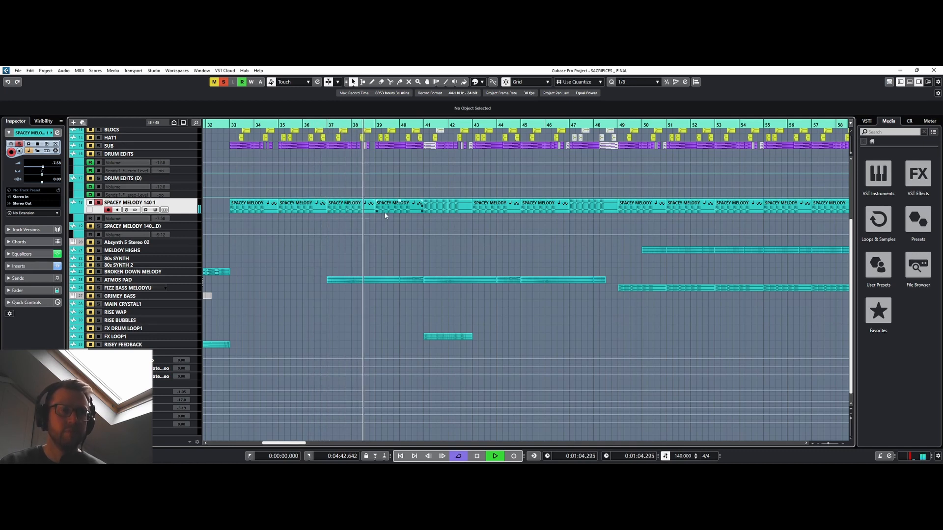
pyautogui.press('space')
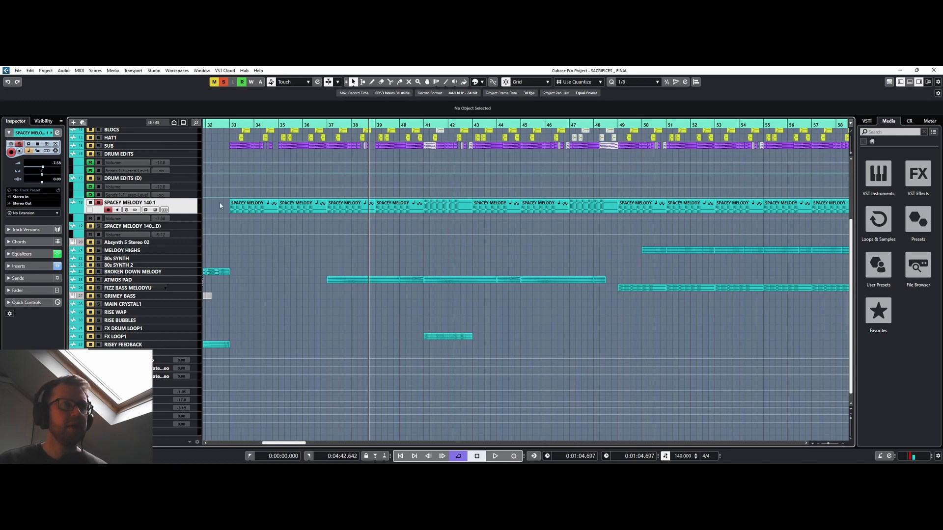
# Unsolo the SPACEY MELODY 140 1 track and play a short passage of the full mix from bar 33.
pyautogui.click(98, 202)
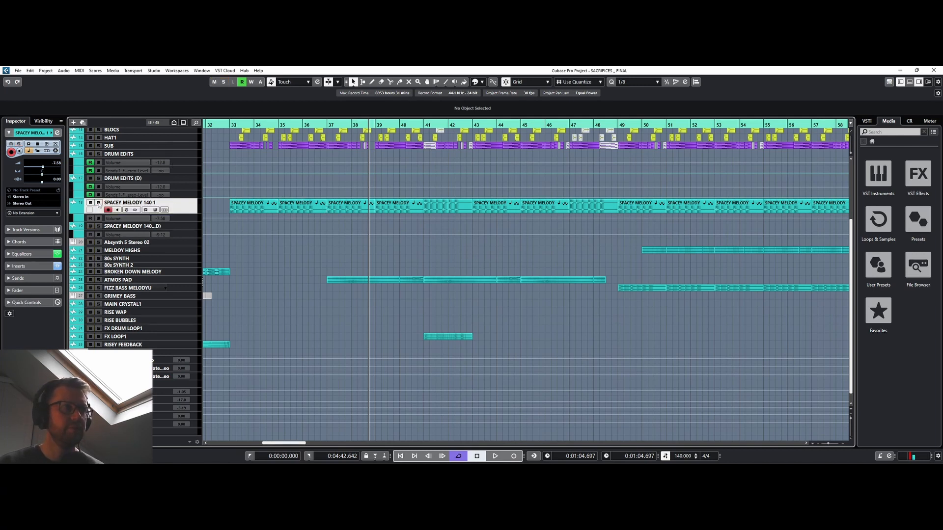
pyautogui.click(228, 124)
pyautogui.press('space')
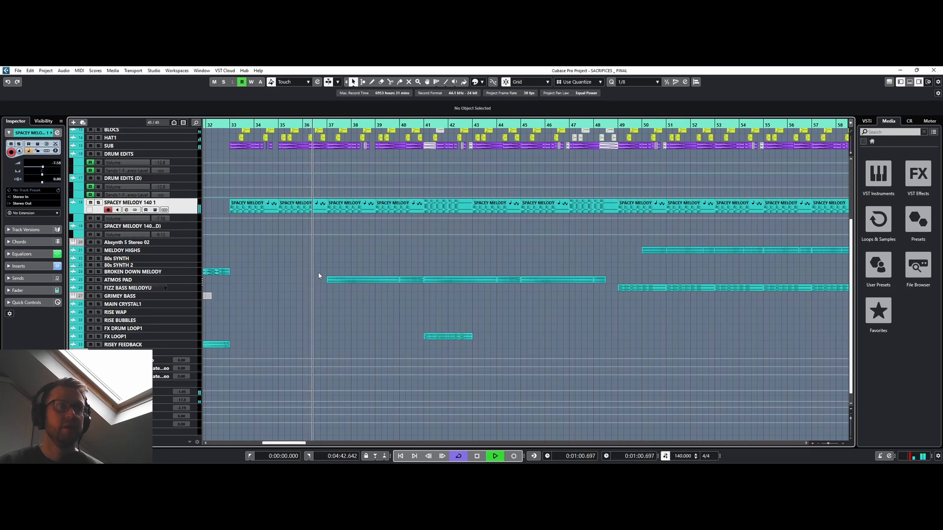
pyautogui.press('space')
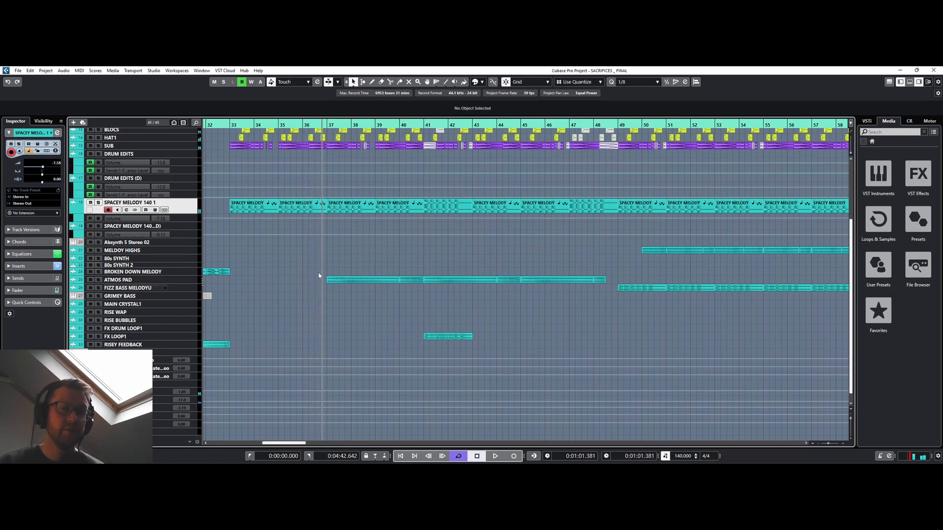
# Solo the SPACEY MELODY 140 1 and SUB tracks together and stop playback.
pyautogui.scroll(3, 318, 276)
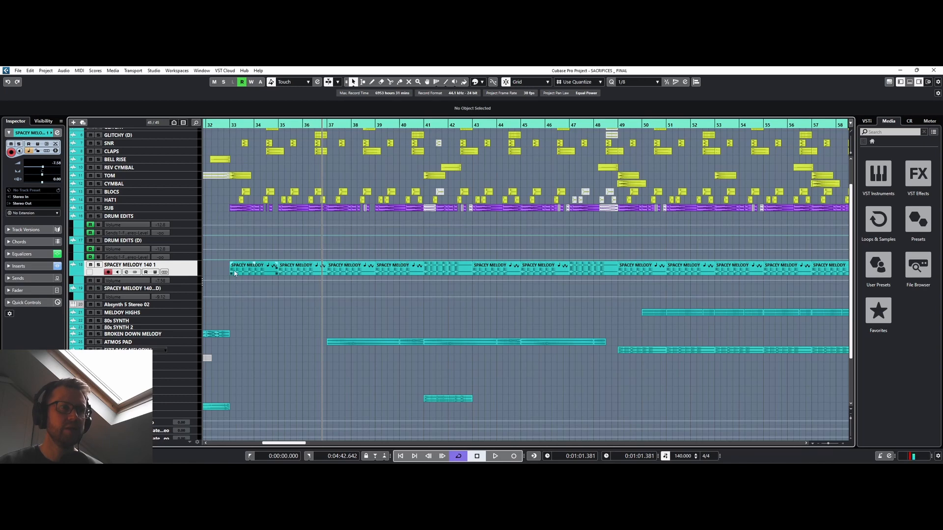
pyautogui.click(99, 265)
pyautogui.press('space')
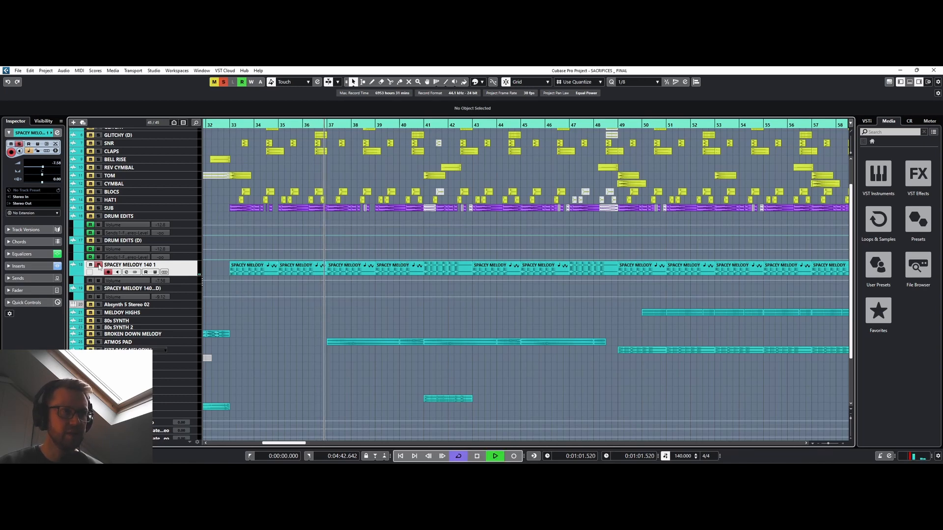
pyautogui.rightClick(99, 266)
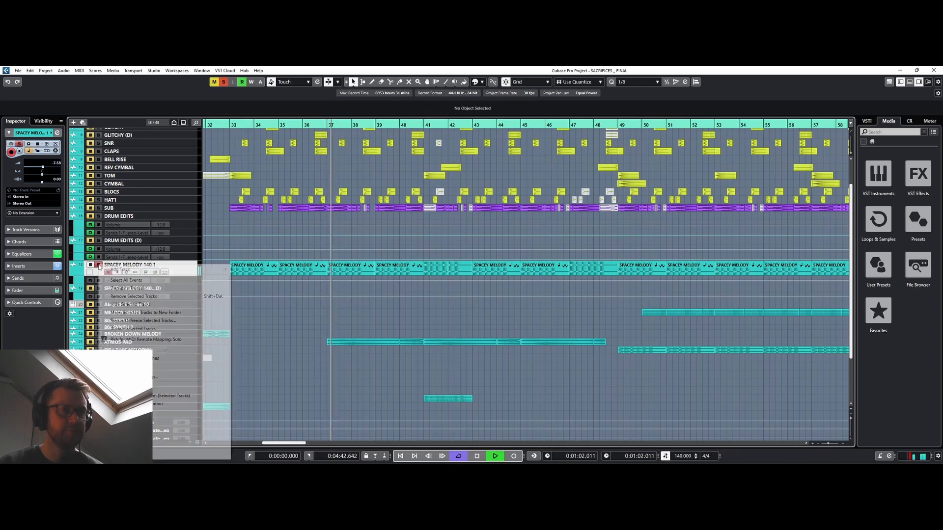
pyautogui.click(225, 247)
pyautogui.press('space')
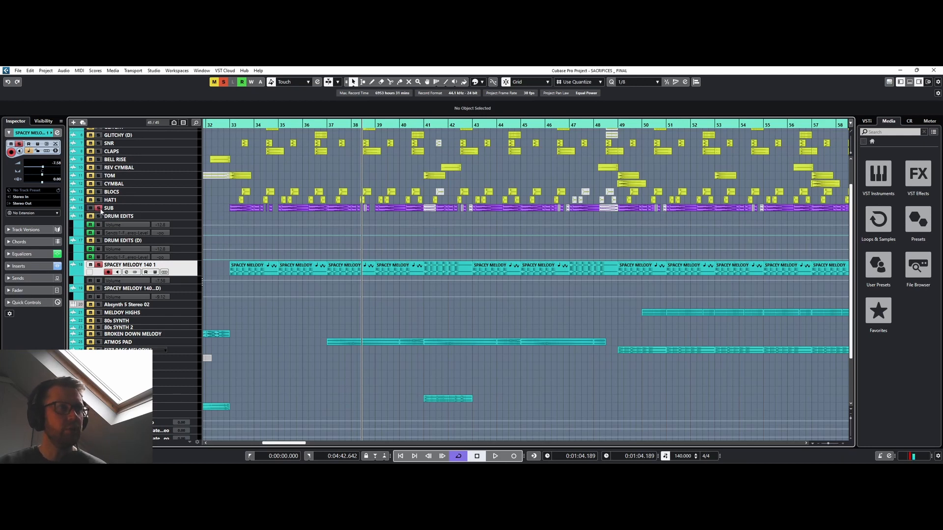
# Play from just before bar 33, comparing the SUB track alone with SUB and SPACEY MELODY 140 1 soloed together.
pyautogui.click(224, 125)
pyautogui.press('space')
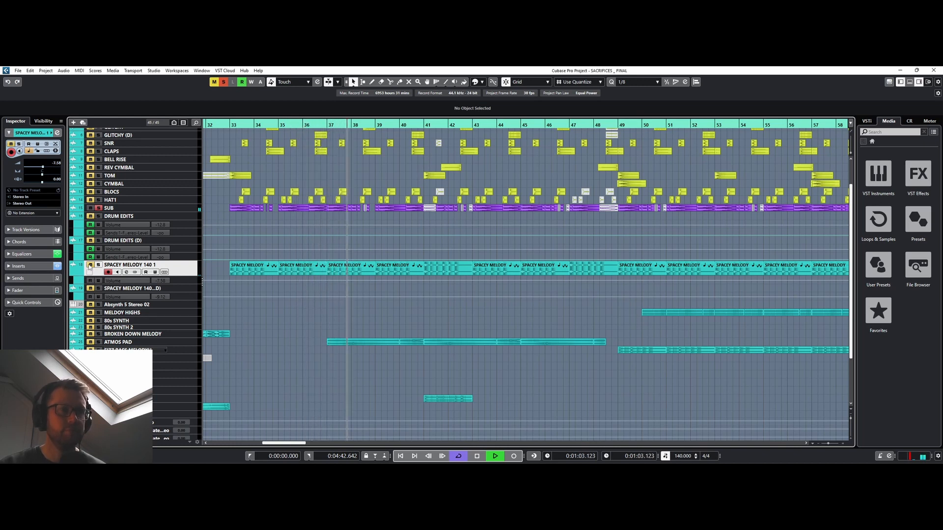
pyautogui.press('space')
pyautogui.press('s')
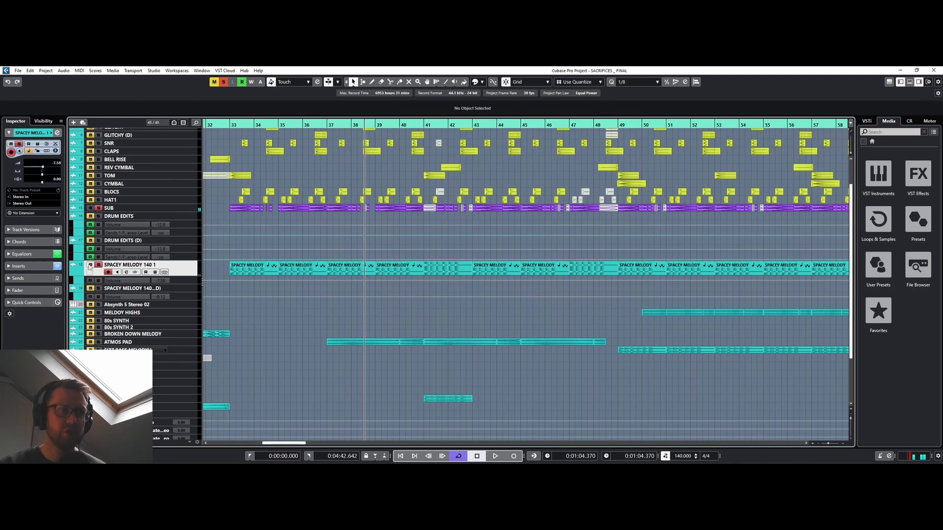
pyautogui.press('space')
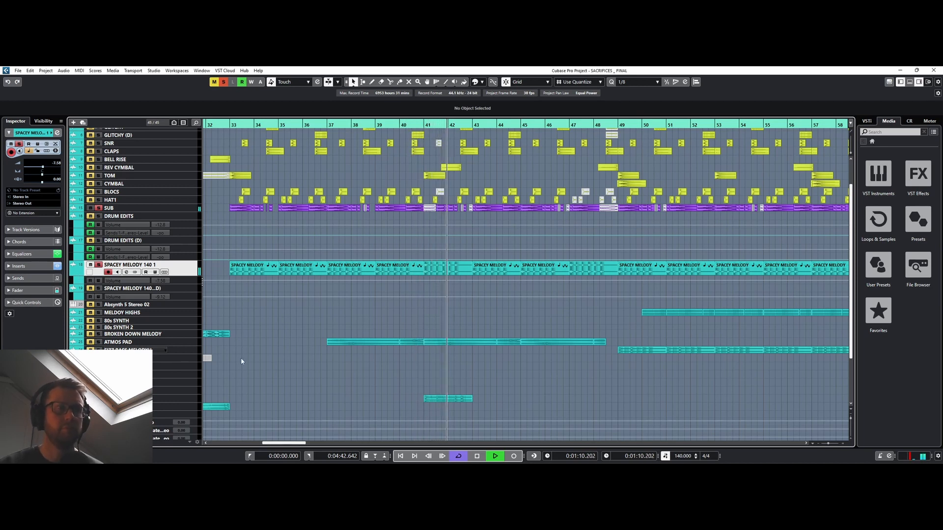
pyautogui.press('space')
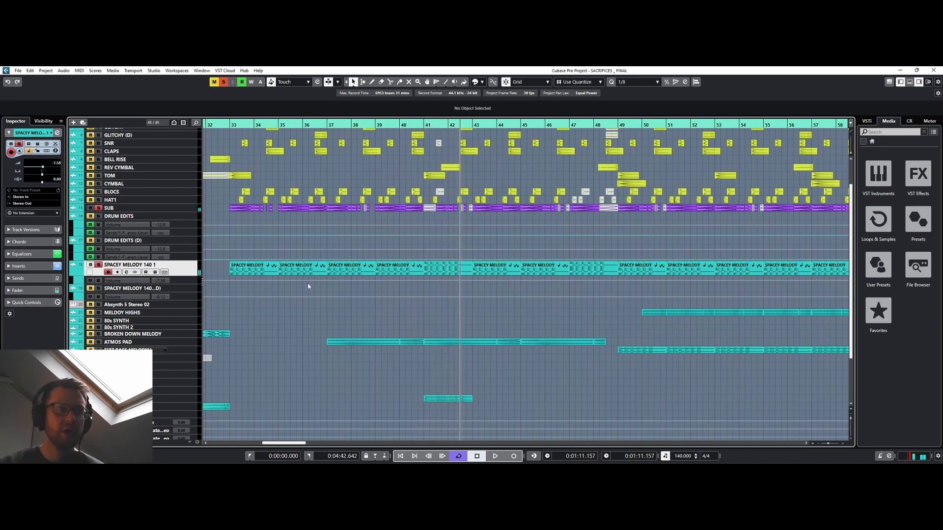
# Add the ATMOS PAD track to the solo group and play from just before bar 37, taking SUB out of solo partway.
pyautogui.click(322, 124)
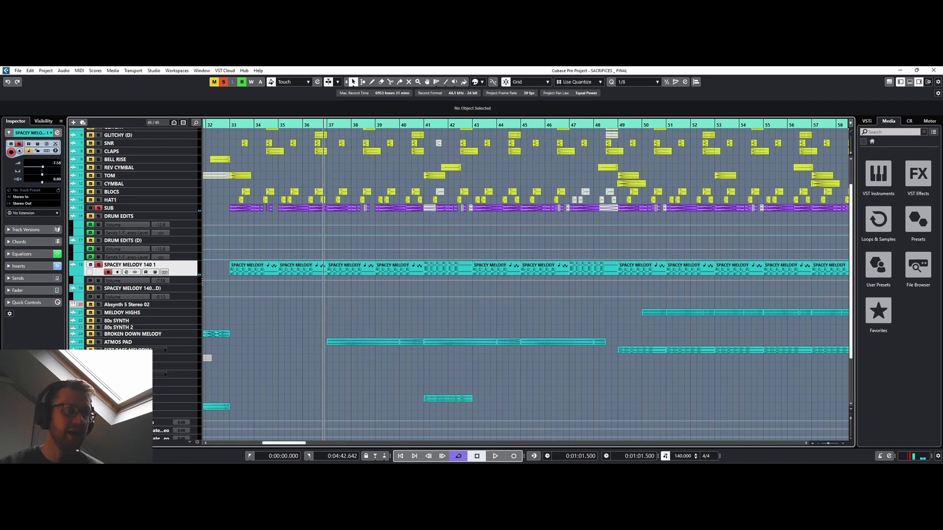
pyautogui.click(99, 343)
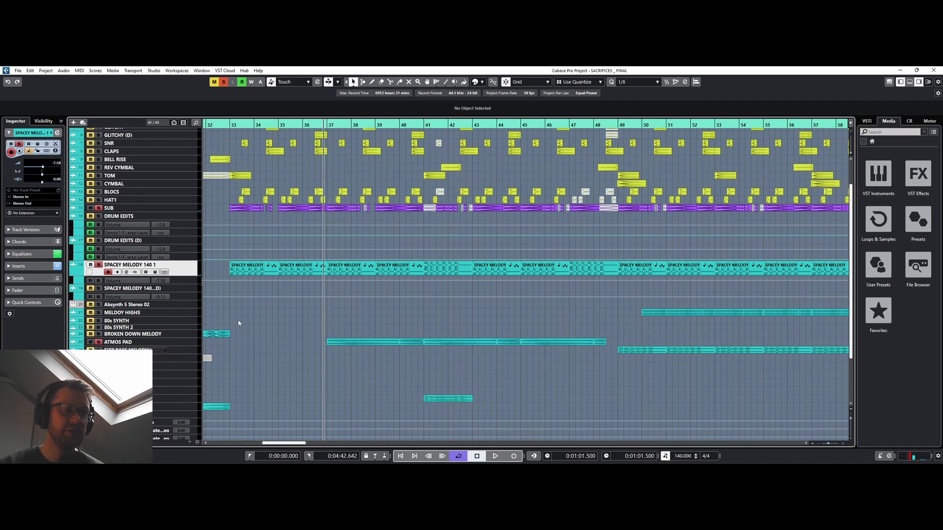
pyautogui.press('space')
pyautogui.click(159, 343)
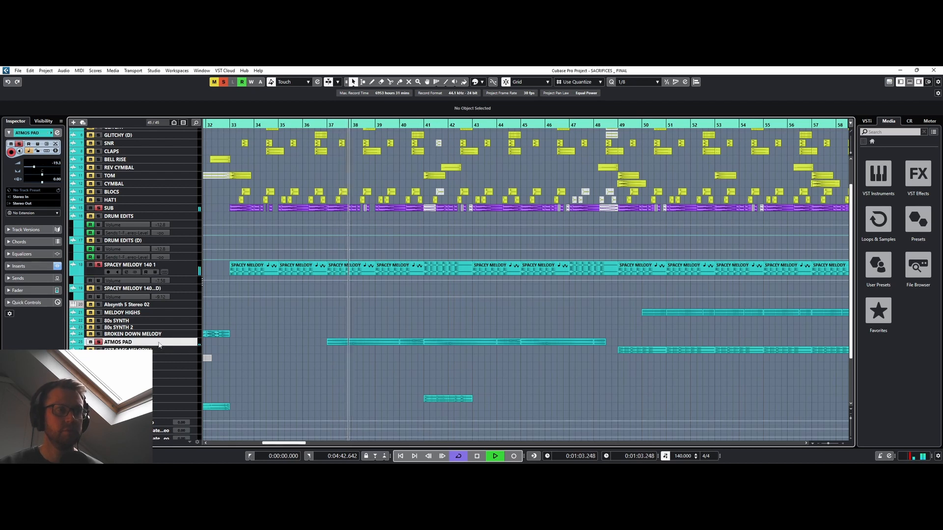
pyautogui.click(90, 209)
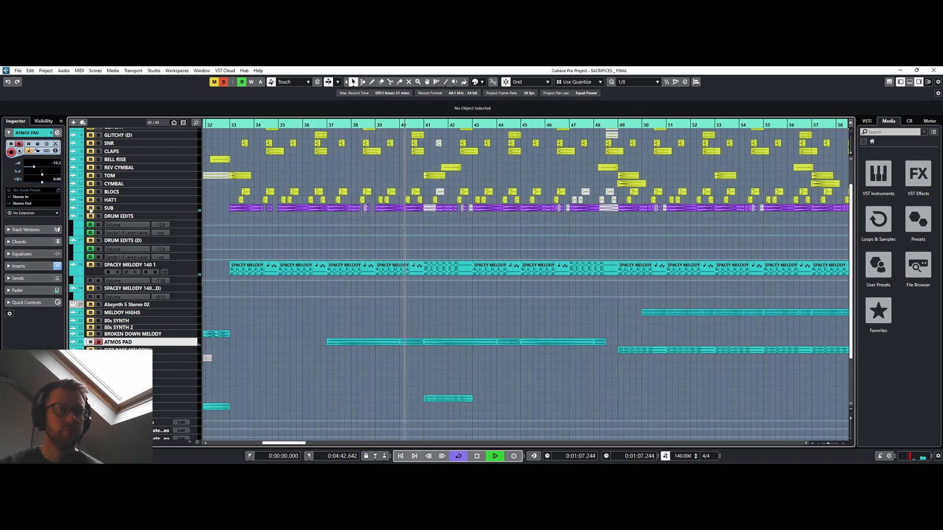
pyautogui.press('space')
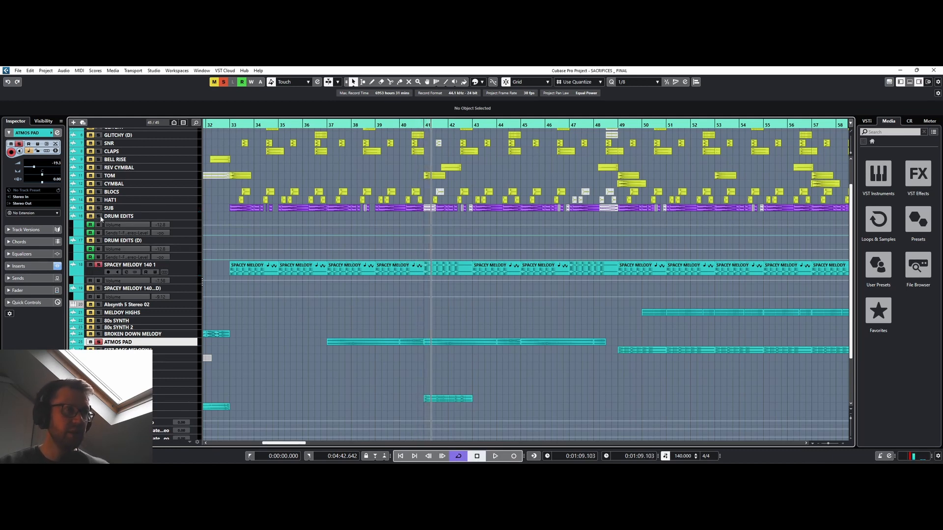
# Solo the SUB track again and audition it with SPACEY MELODY 140 1 and ATMOS PAD from just before bar 36.
pyautogui.click(99, 208)
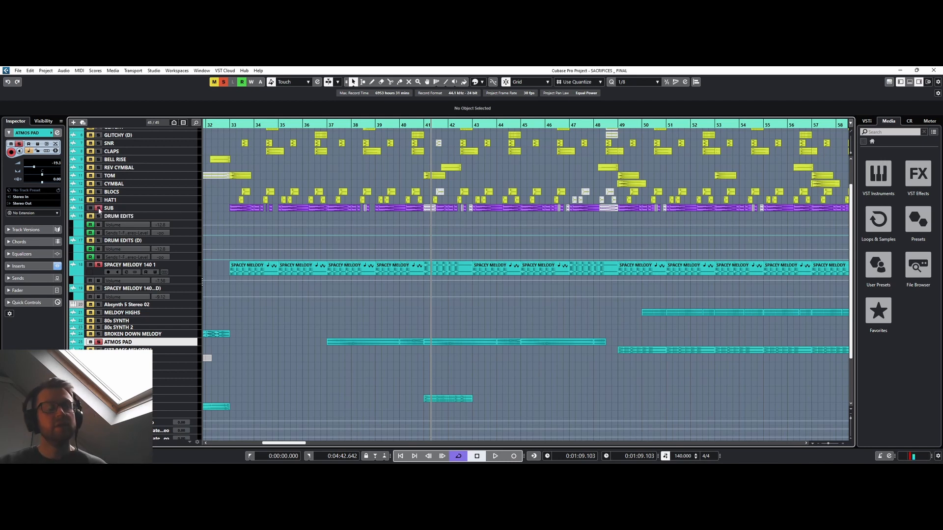
pyautogui.click(298, 123)
pyautogui.press('space')
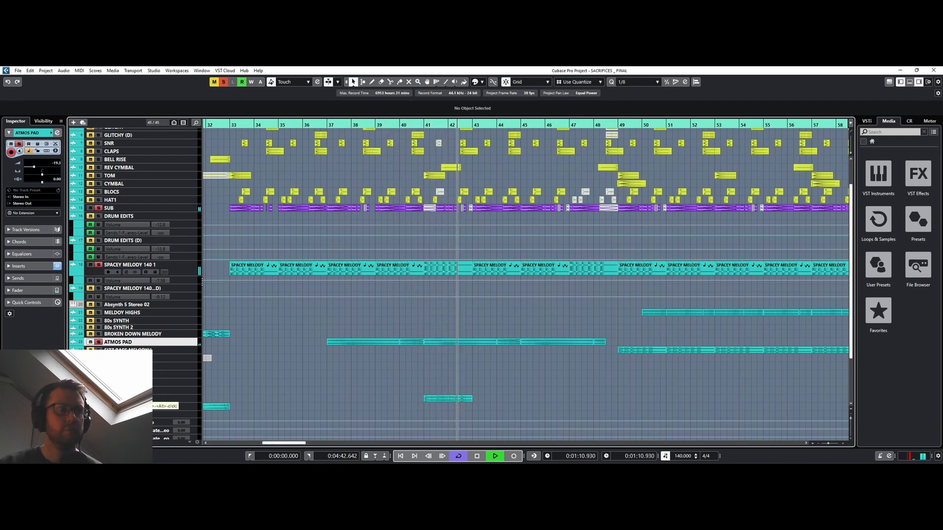
pyautogui.press('space')
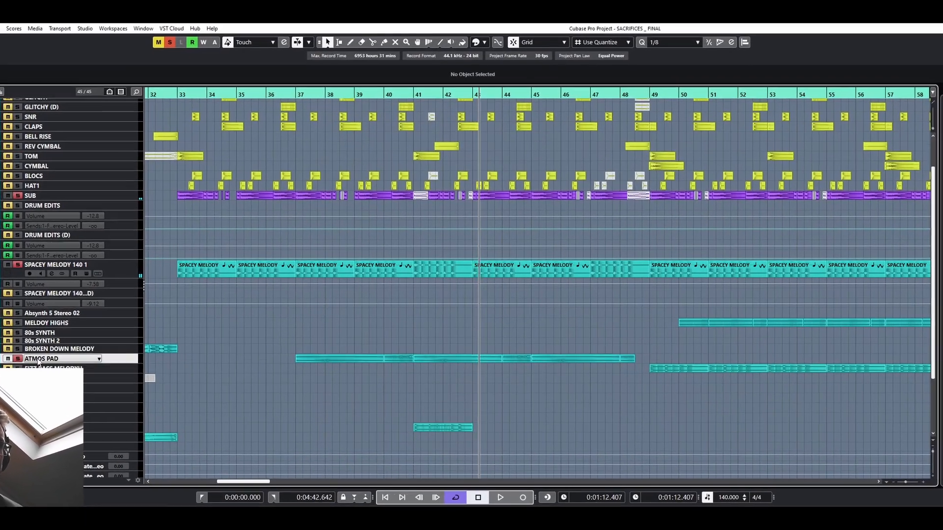
# Open the ATMOS PAD channel settings and inspect its StereoDelay insert, closing the plug-in again.
pyautogui.press('e')
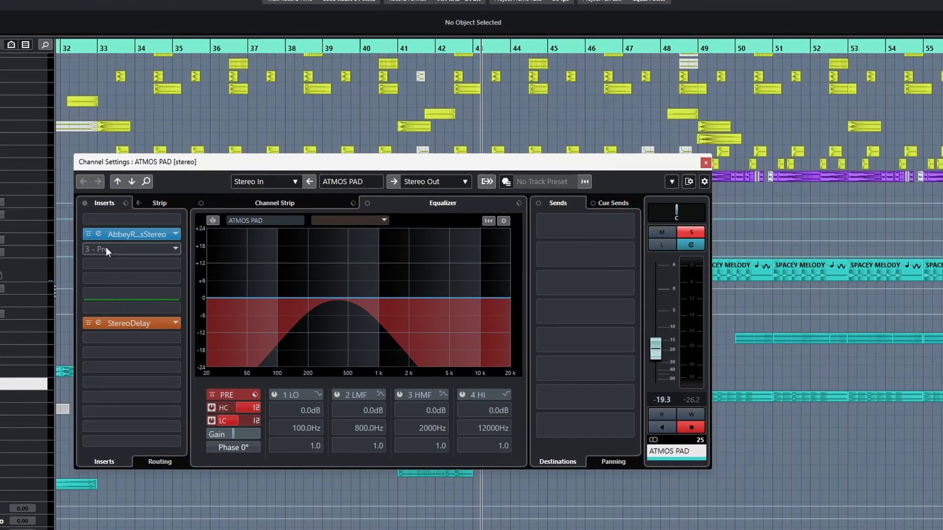
pyautogui.click(99, 323)
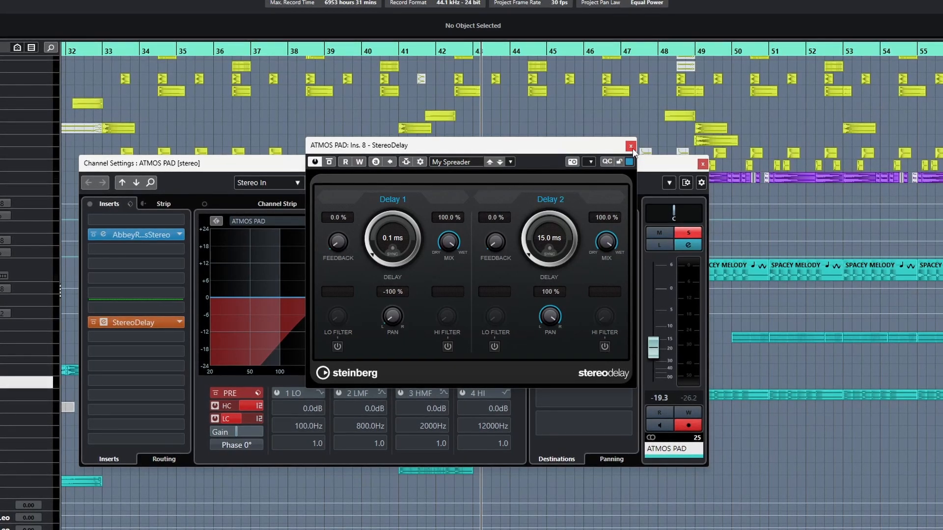
pyautogui.click(632, 149)
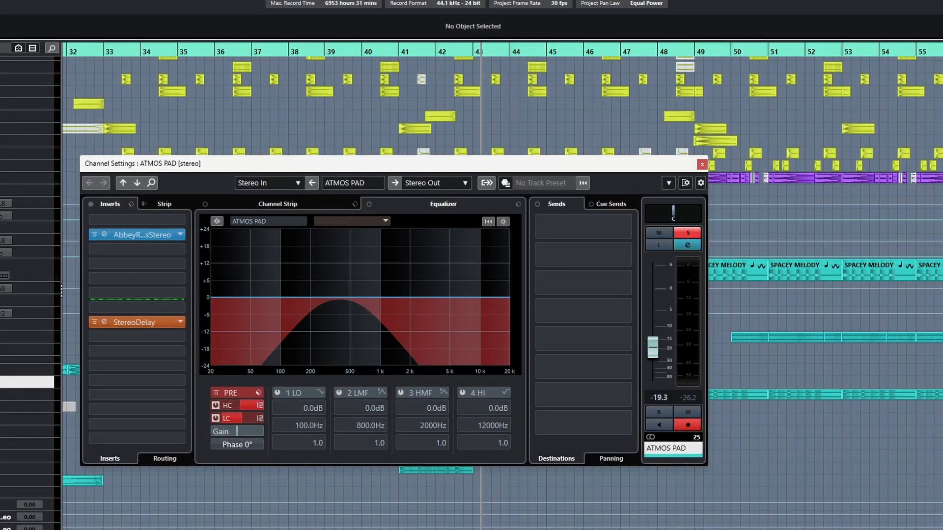
# Play from just after bar 39, comparing ATMOS PAD with its StereoDelay insert bypassed and active.
pyautogui.click(343, 51)
pyautogui.press('space')
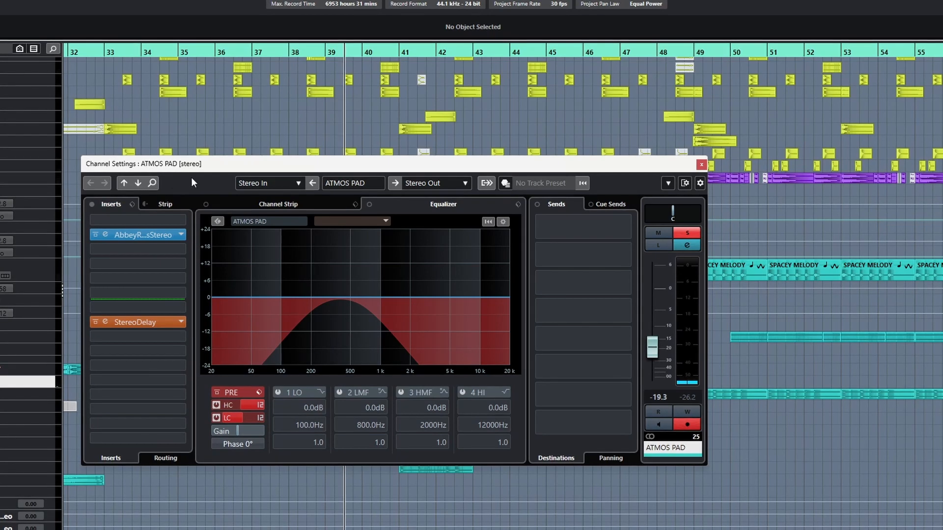
pyautogui.click(95, 322)
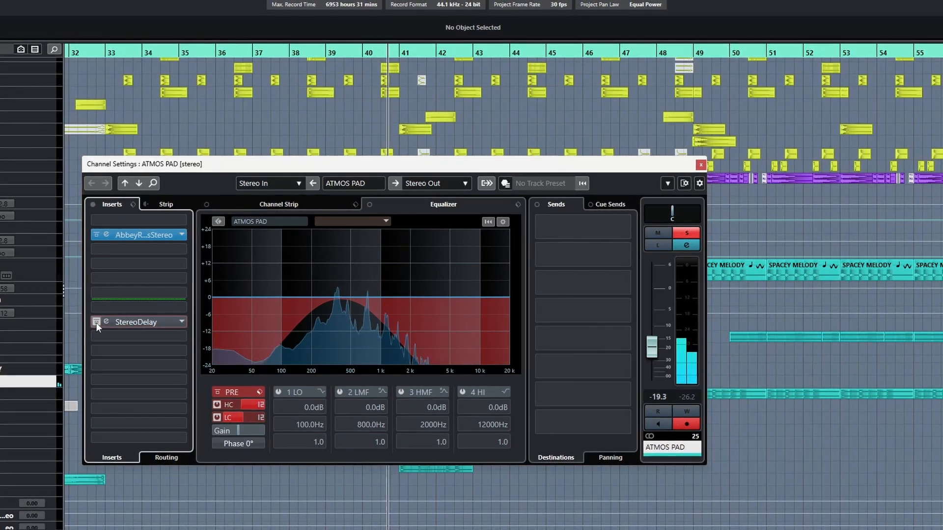
pyautogui.click(96, 322)
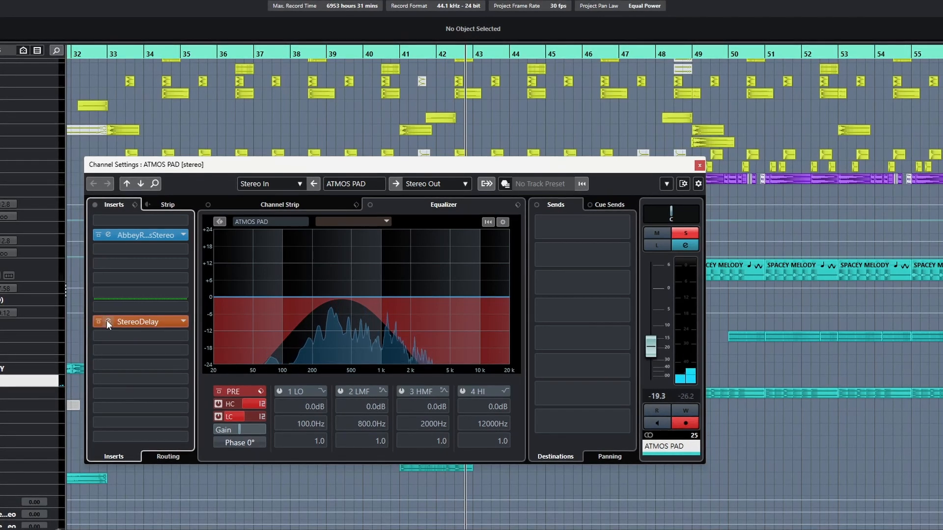
# Review the ATMOS PAD StereoDelay's delay, mix and pan settings, closing both the plug-in and channel settings.
pyautogui.click(107, 321)
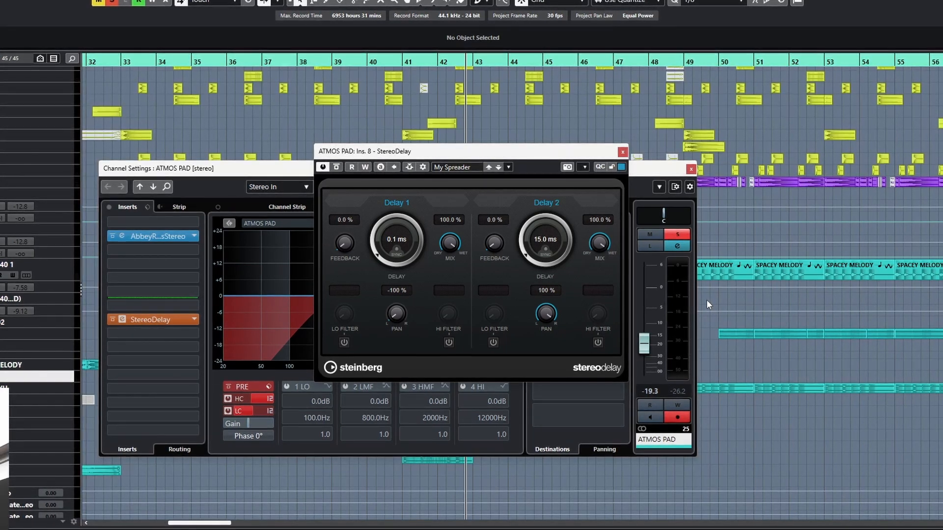
pyautogui.click(622, 152)
pyautogui.click(690, 169)
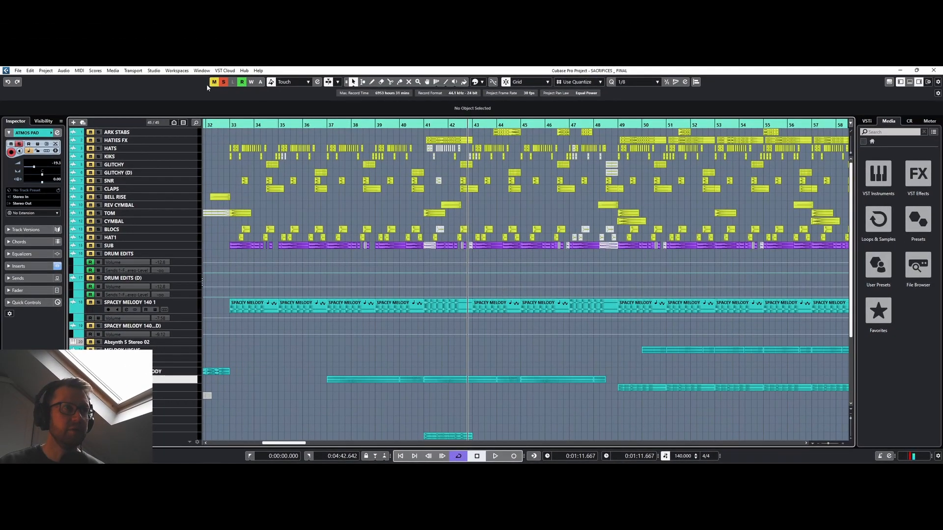
# Clear all track solos and play the full mix from bar 33.
pyautogui.click(224, 85)
pyautogui.click(231, 125)
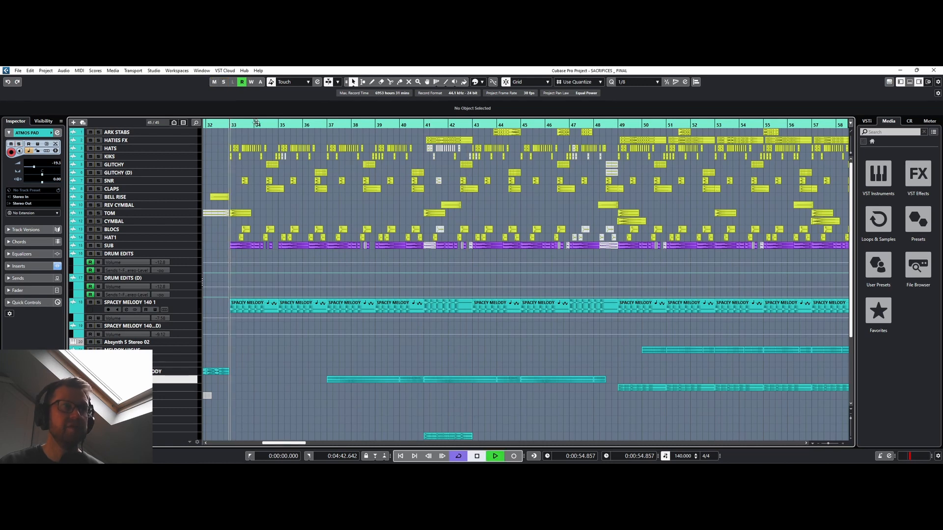
pyautogui.press('space')
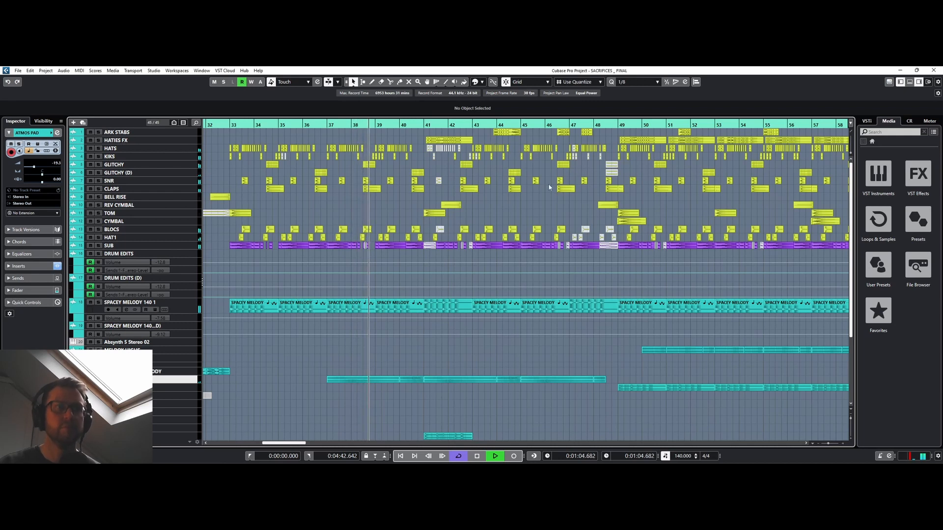
pyautogui.press('space')
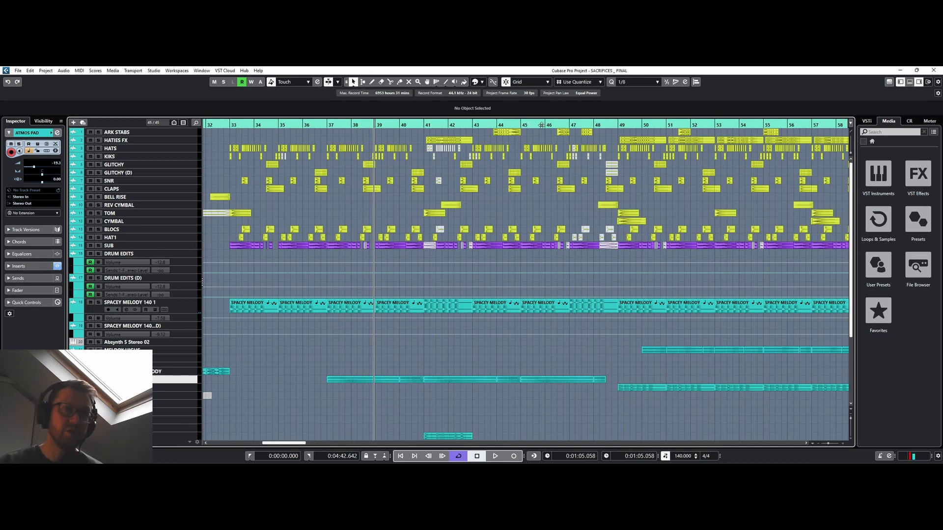
# Play the full mix from just before bar 47, soloing the FIZZ BASS MELODYU track partway through.
pyautogui.click(566, 123)
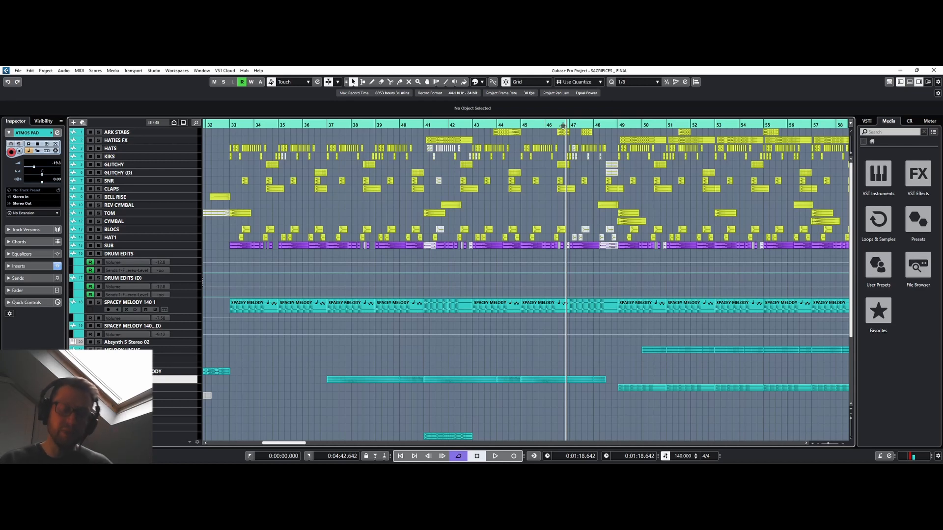
pyautogui.press('space')
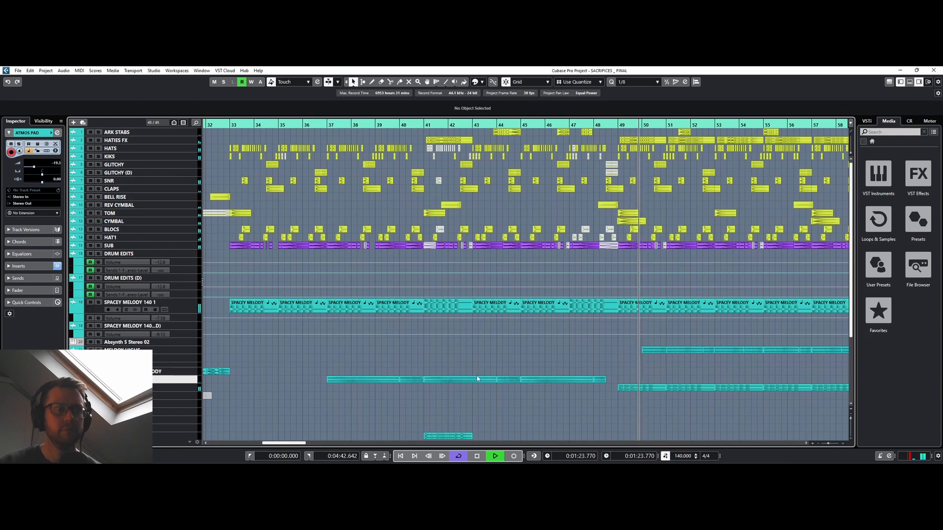
pyautogui.scroll(-3, 476, 375)
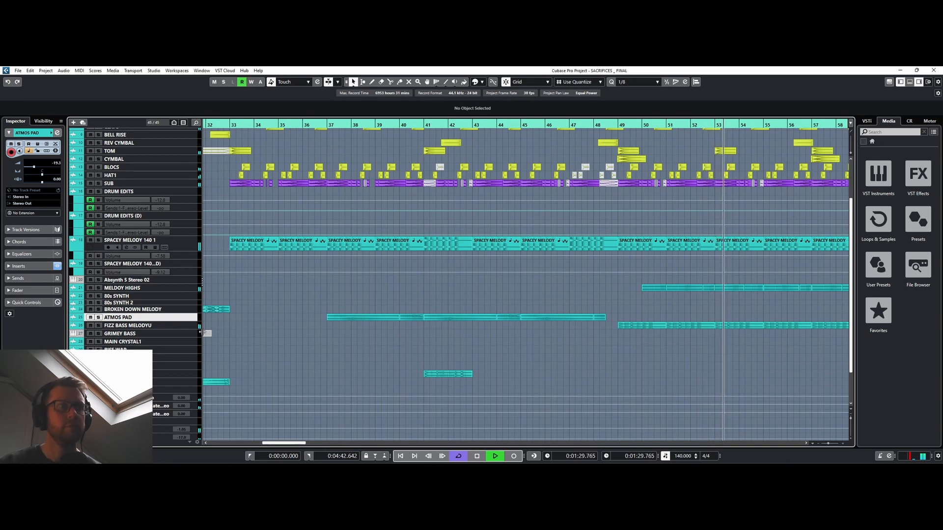
pyautogui.click(98, 325)
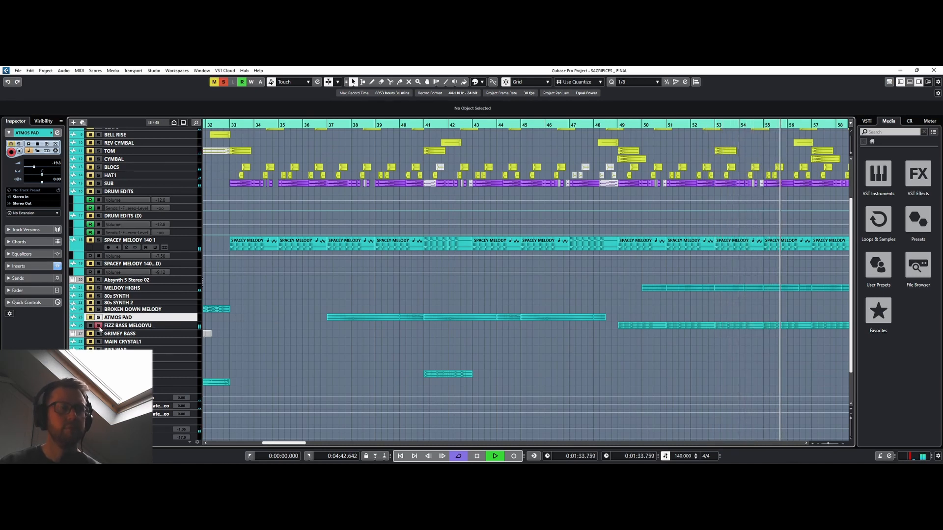
pyautogui.press('space')
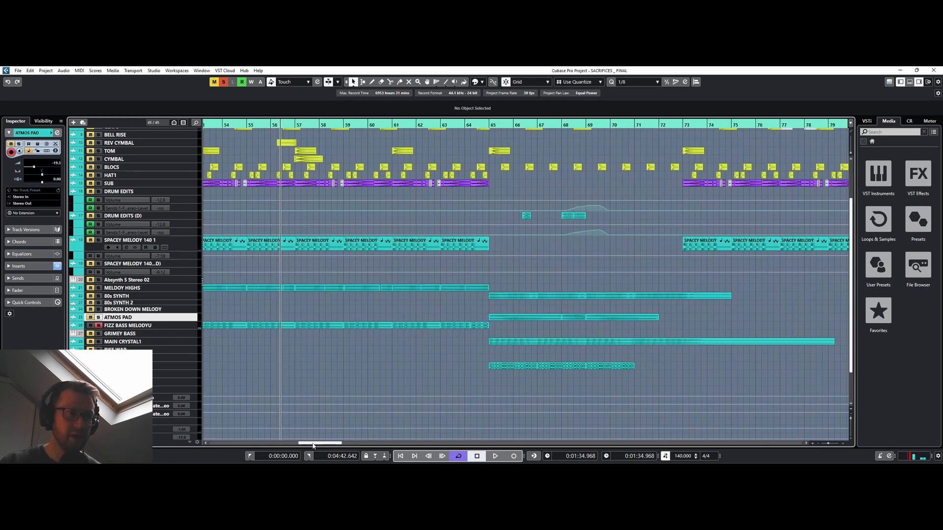
# Play the soloed FIZZ BASS MELODYU from just before bar 49, soloing SPACEY MELODY 140 1 during playback.
pyautogui.moveTo(313, 447); pyautogui.dragTo(301, 445)
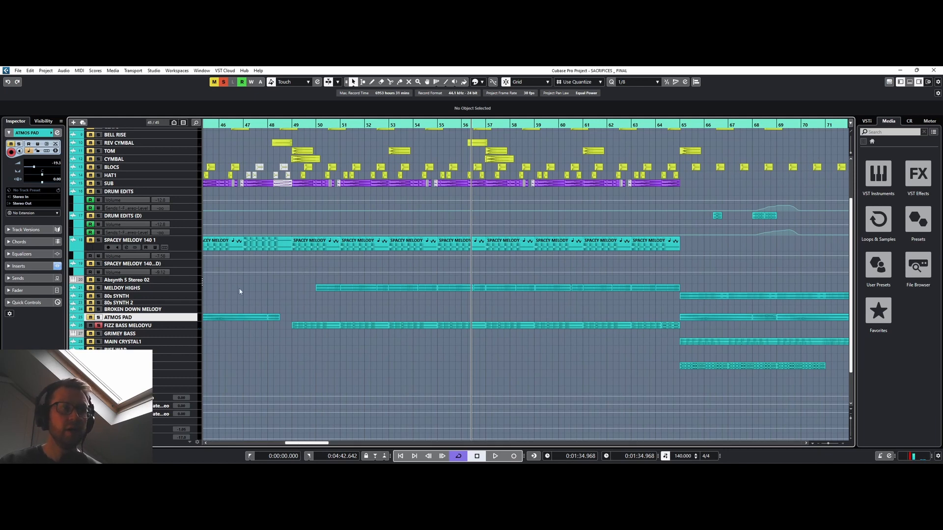
pyautogui.click(290, 125)
pyautogui.press('space')
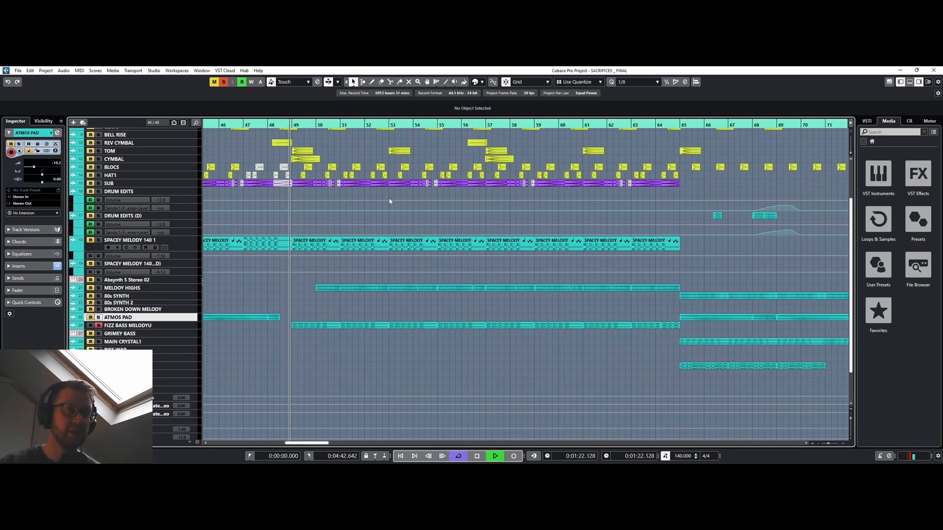
pyautogui.click(99, 240)
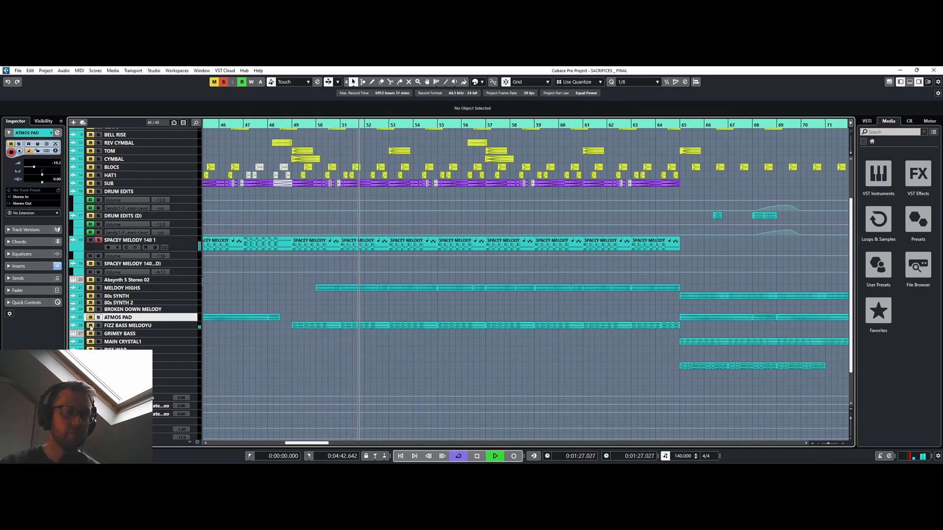
pyautogui.press('space')
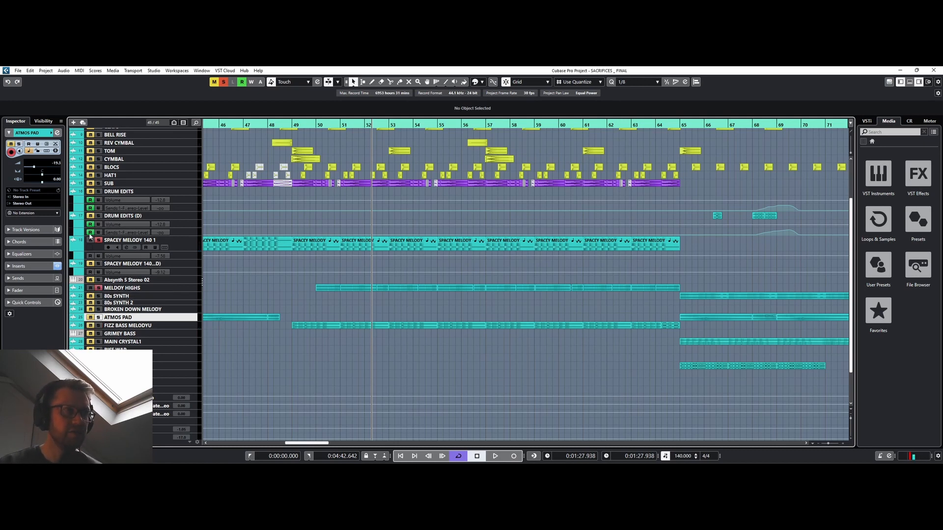
# Audition the MELDOY HIGHS track in solo, stop playback and clear its solo.
pyautogui.press('space')
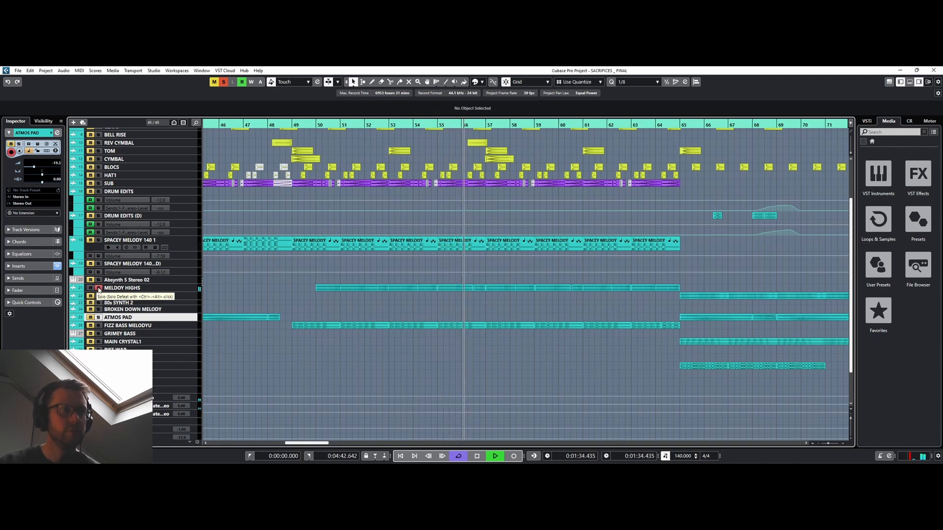
pyautogui.press('space')
pyautogui.click(99, 288)
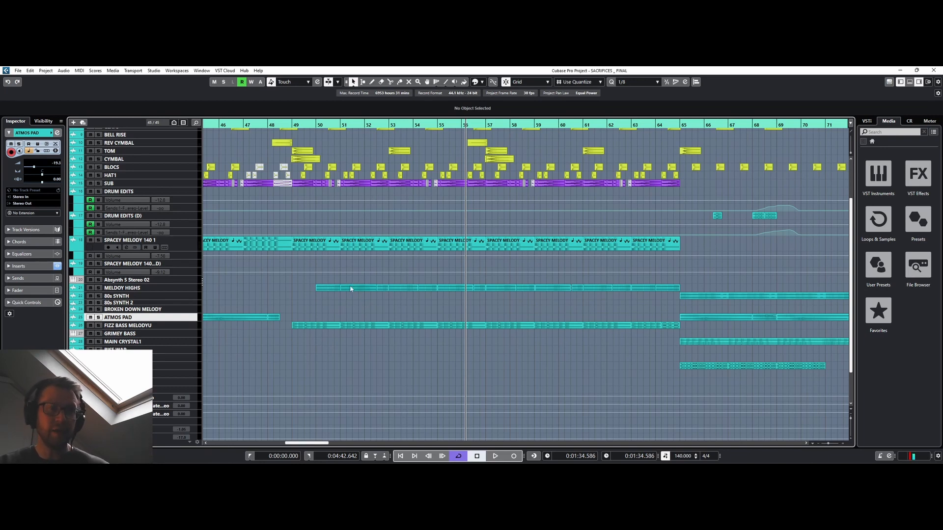
# Play the full mix from bar 49 with no tracks soloed.
pyautogui.click(291, 125)
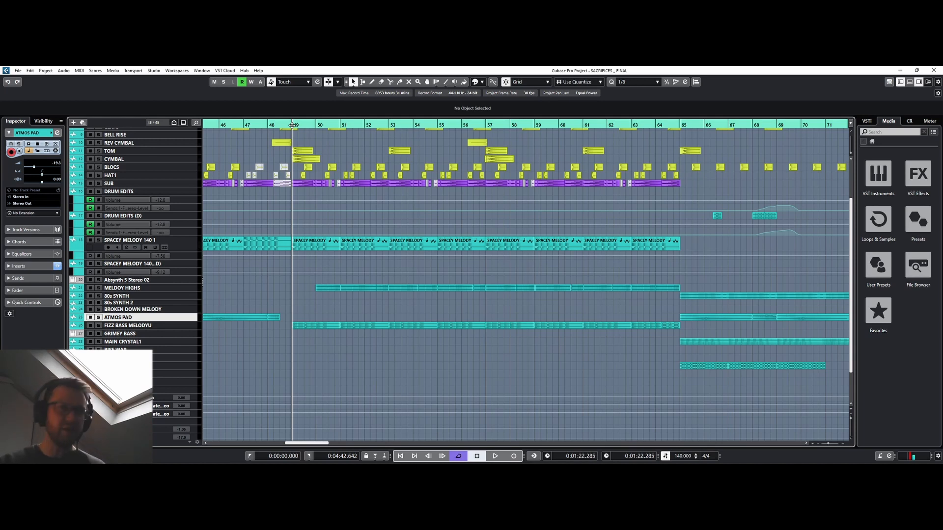
pyautogui.press('space')
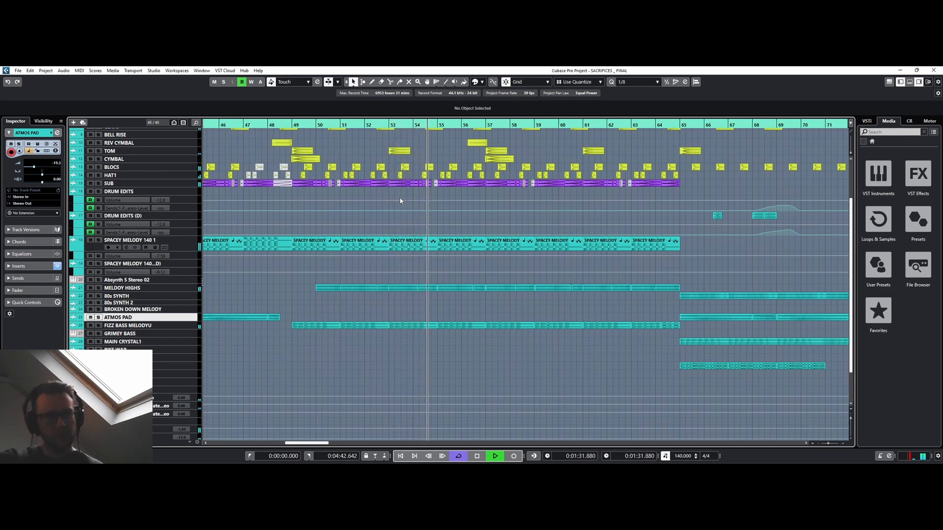
pyautogui.press('space')
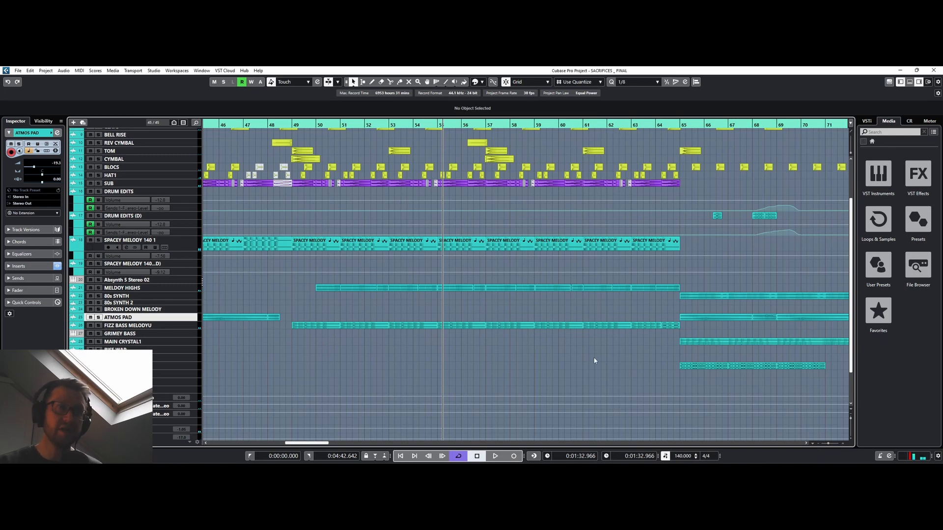
# Solo the HATIES FX track and audition it from around bar 49.
pyautogui.scroll(3, 493, 343)
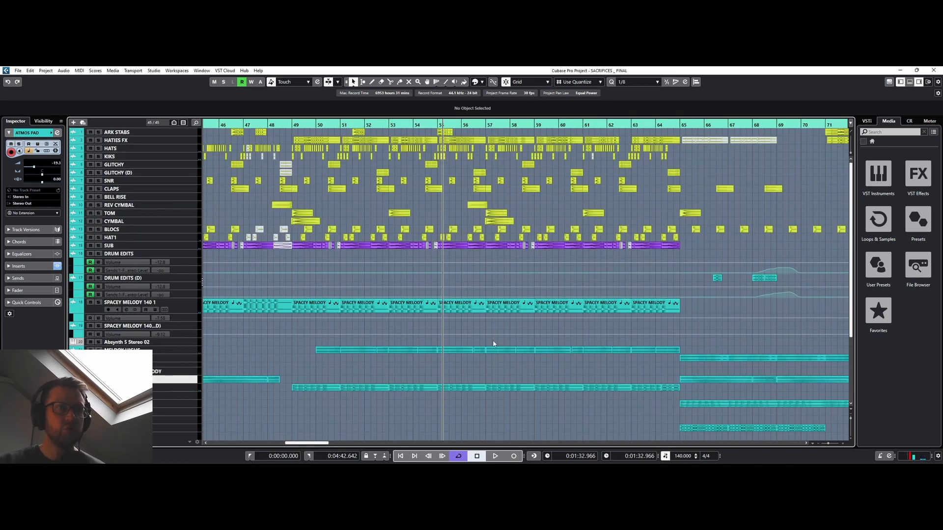
pyautogui.click(294, 126)
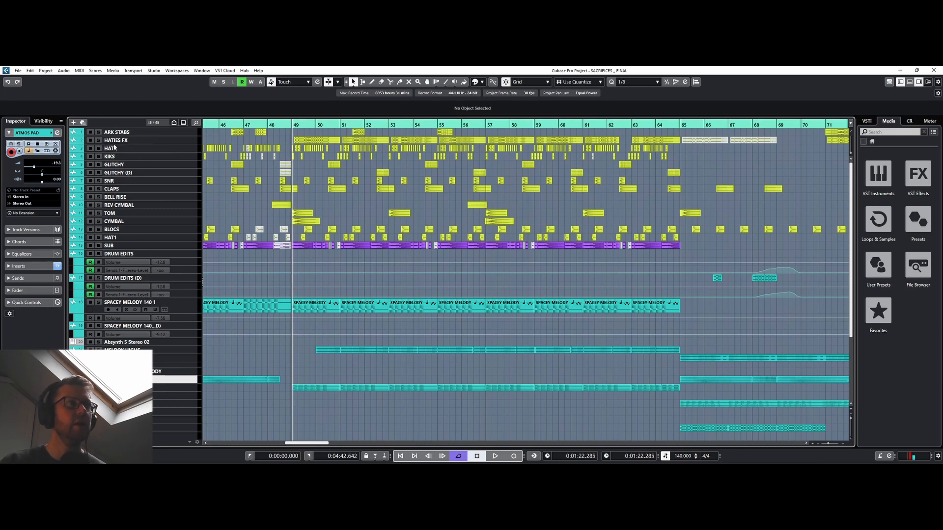
pyautogui.click(98, 140)
pyautogui.press('space')
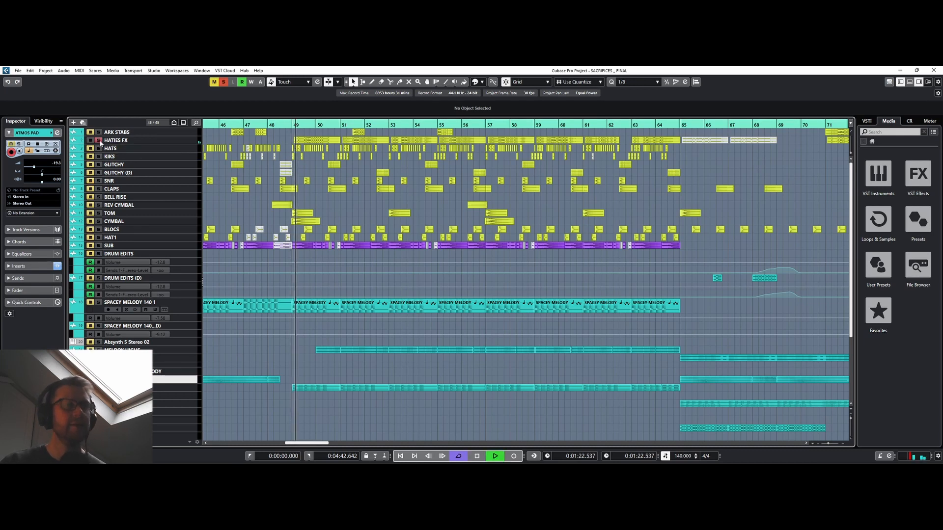
pyautogui.click(288, 125)
pyautogui.moveTo(287, 126); pyautogui.dragTo(289, 138)
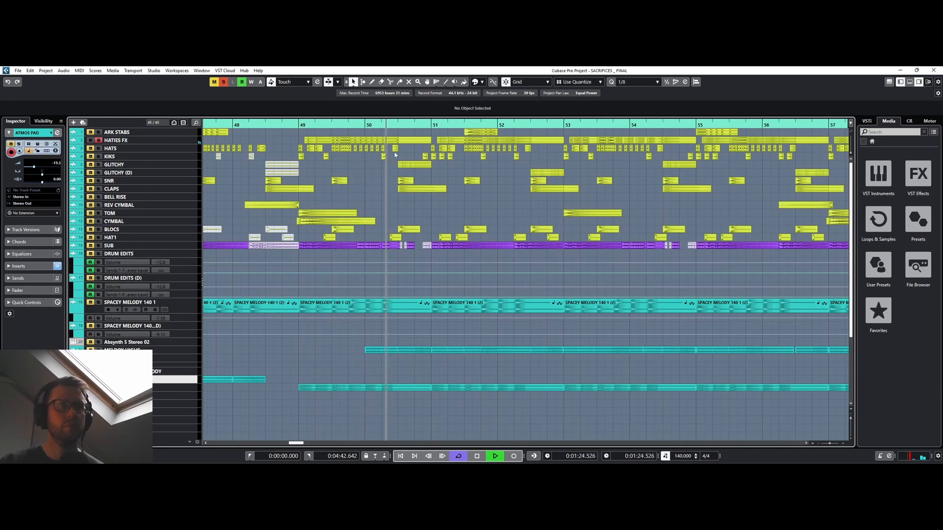
pyautogui.press('space')
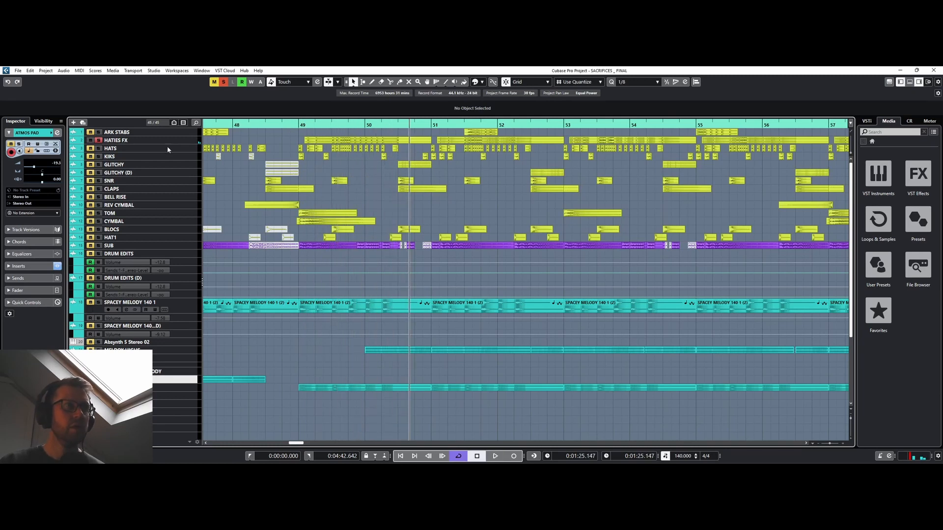
# Switch the solo from HATIES FX to HATS and audition it from just before bar 49.
pyautogui.click(91, 142)
pyautogui.click(98, 148)
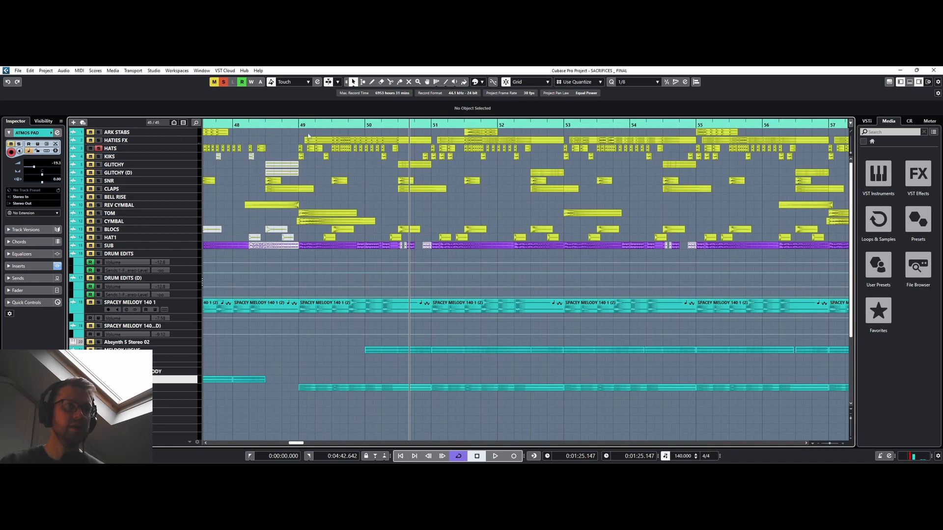
pyautogui.click(295, 127)
pyautogui.press('space')
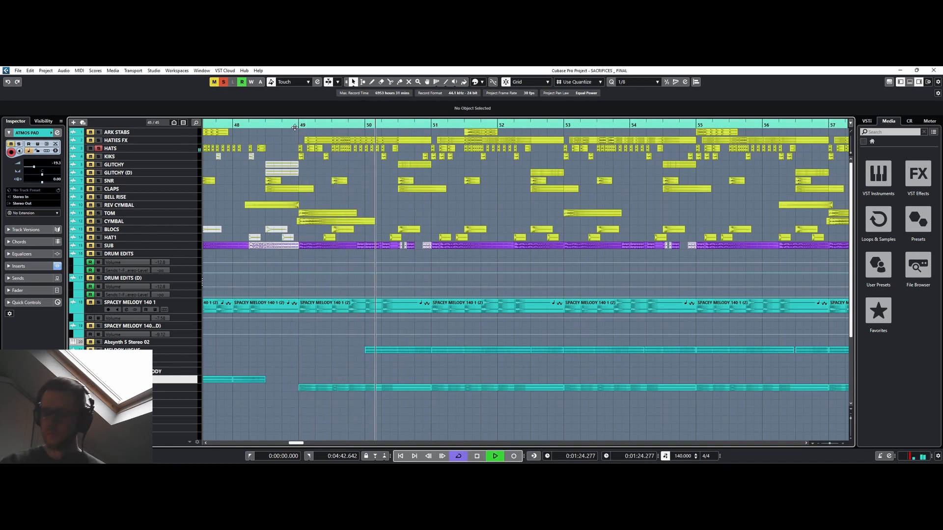
pyautogui.press('space')
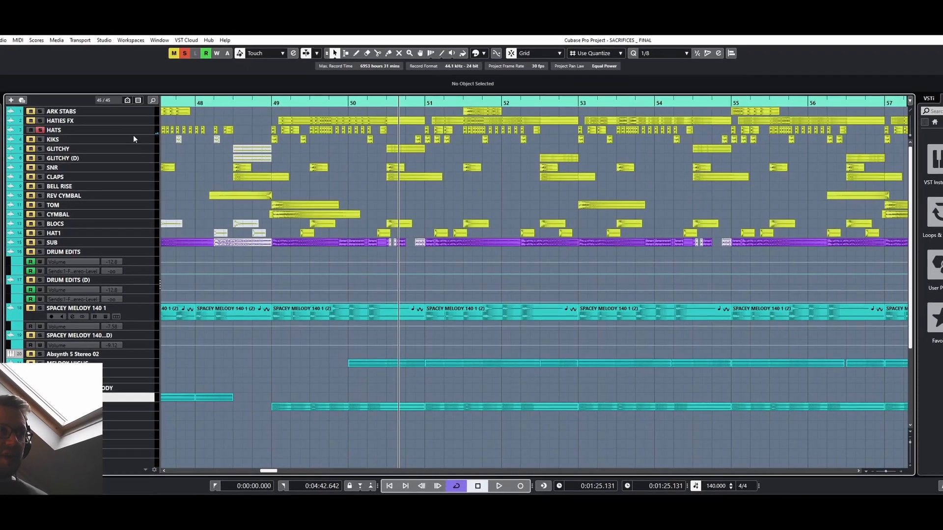
# Select the HATS track and open its channel settings to view its inserts and equalizer.
pyautogui.click(108, 130)
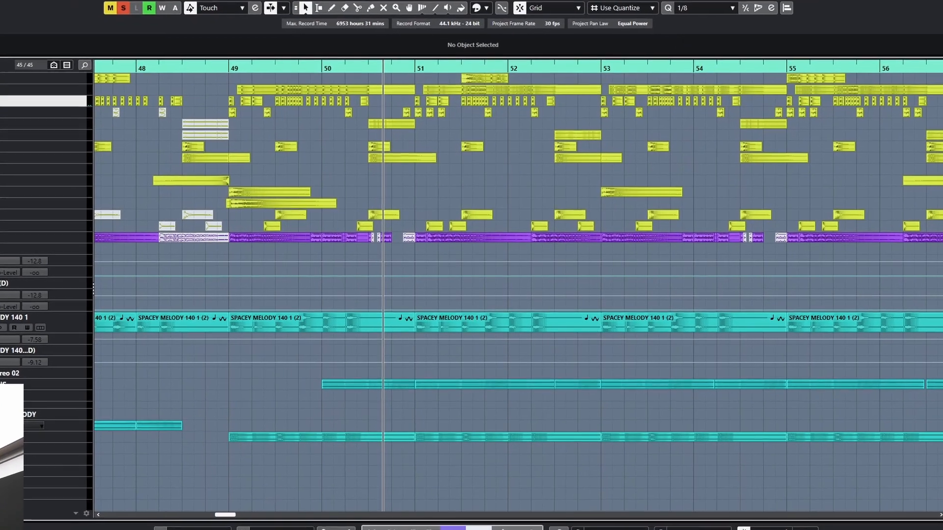
pyautogui.click(1, 122)
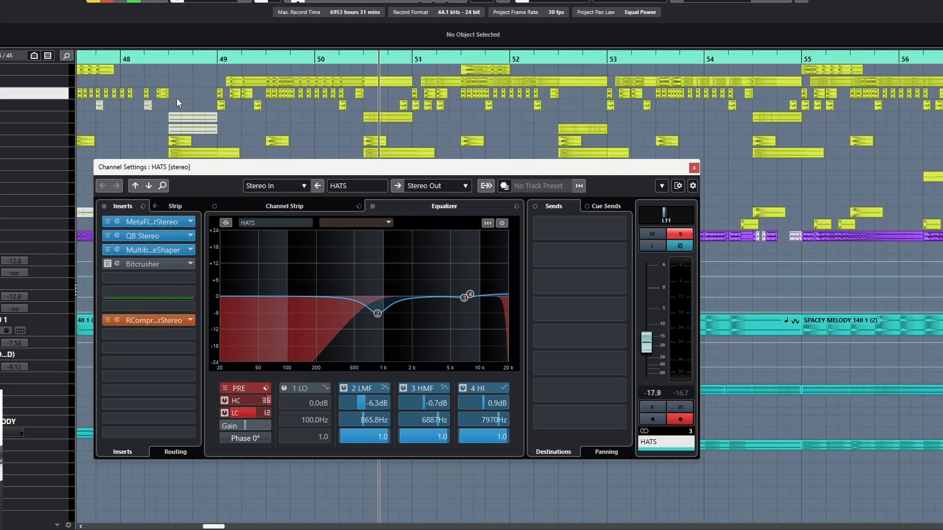
# Audition the soloed HATS track from about the middle of bar 49 while viewing its equalizer.
pyautogui.click(265, 57)
pyautogui.press('space')
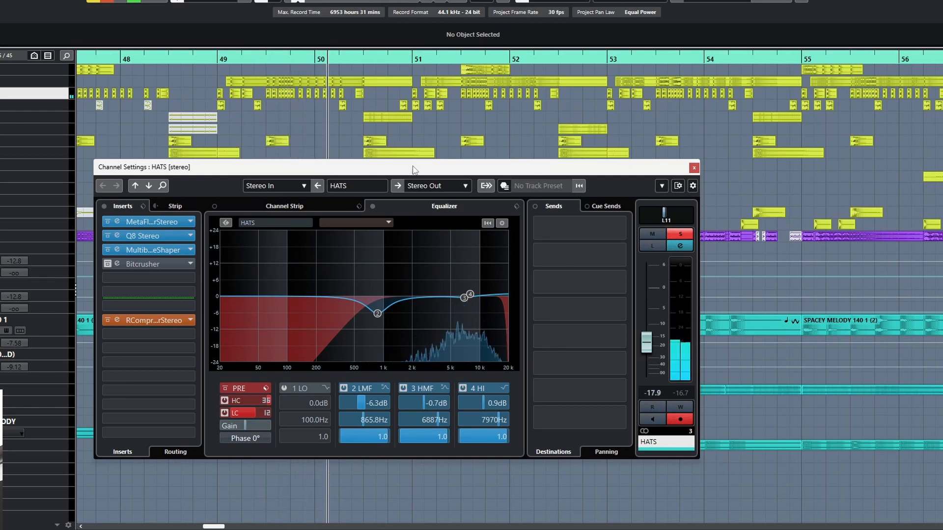
pyautogui.press('space')
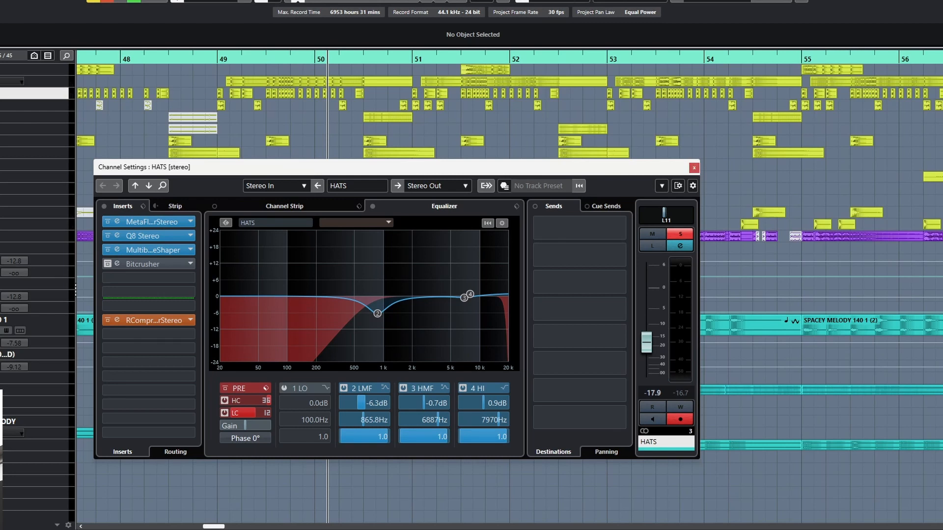
# Take HATS out of the solo and play the remaining soloed layer from bar 49 for comparison.
pyautogui.click(680, 234)
pyautogui.click(231, 68)
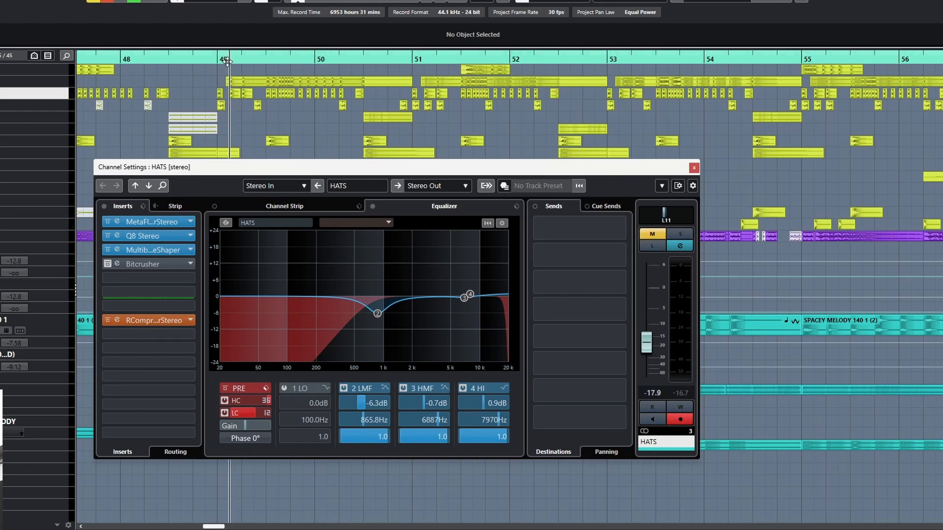
pyautogui.press('space')
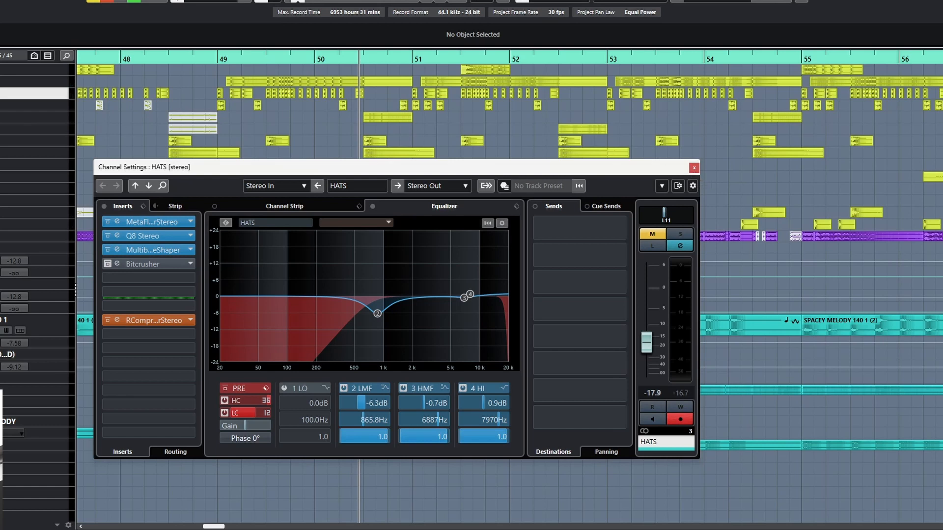
# Solo HATS again and audition it together with HATIES FX, from just before bar 49 and again from early in bar 49.
pyautogui.press('s')
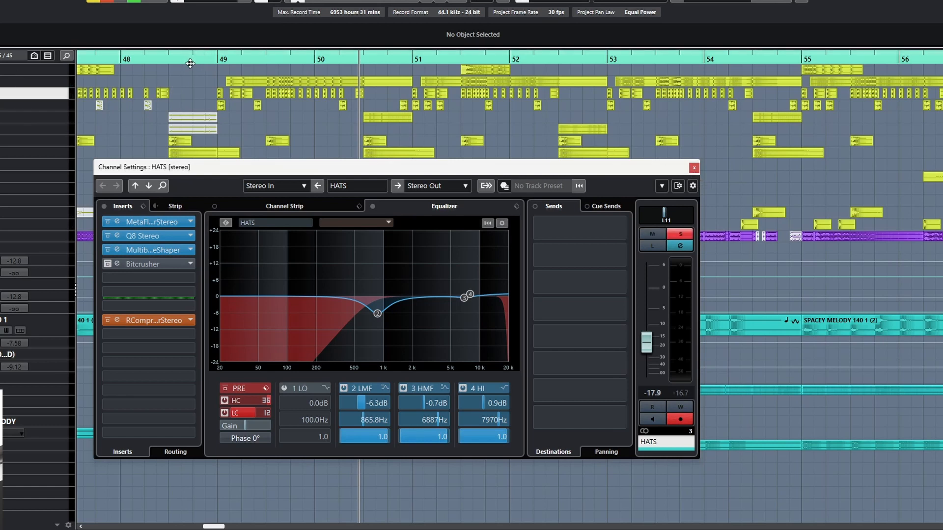
pyautogui.moveTo(188, 61)
pyautogui.mouseDown()
pyautogui.moveTo(93, 51)
pyautogui.moveTo(194, 70)
pyautogui.mouseUp()
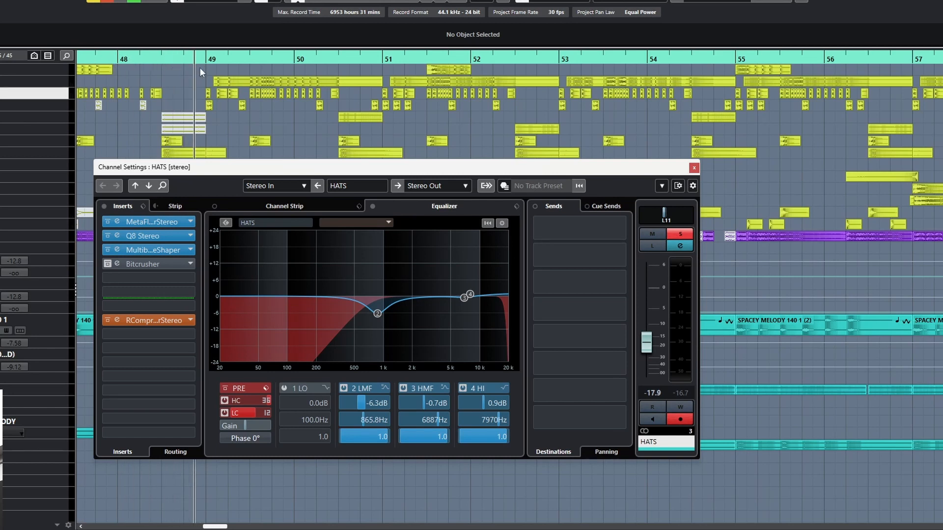
pyautogui.press('space')
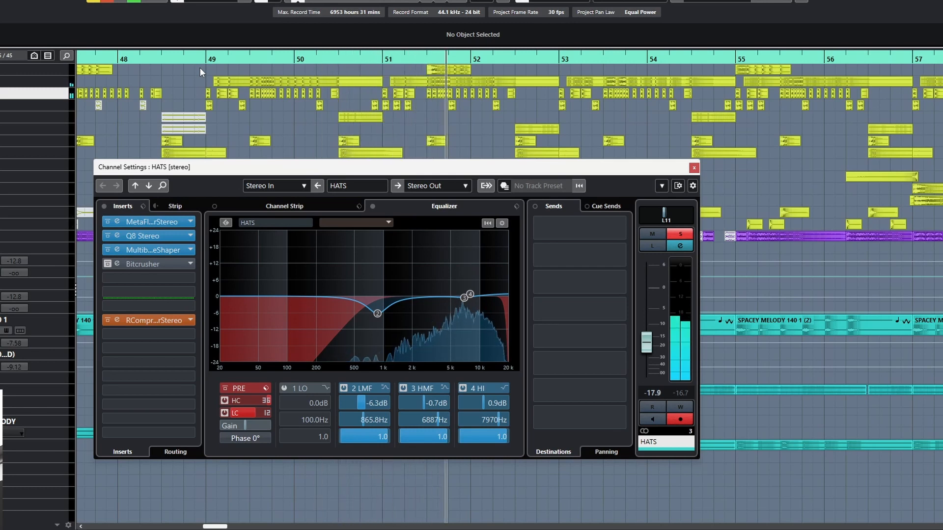
pyautogui.press('space')
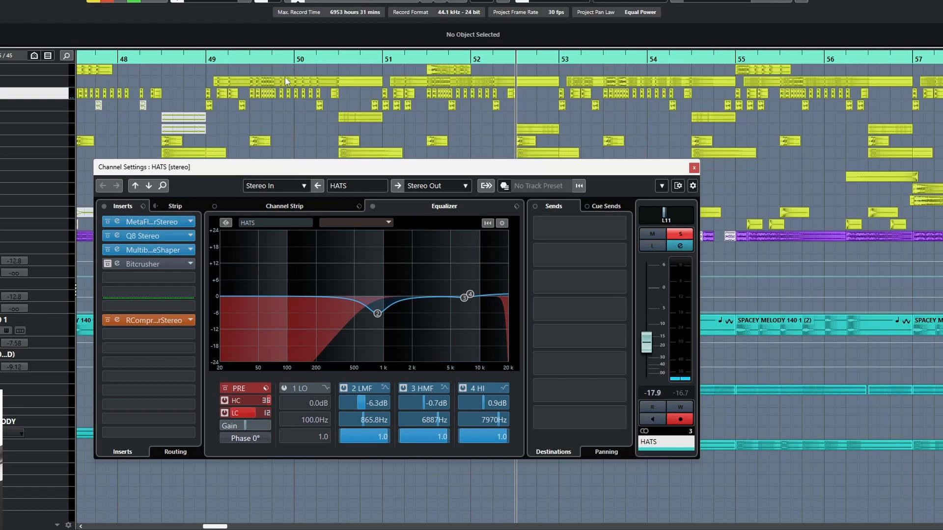
pyautogui.click(235, 60)
pyautogui.press('space')
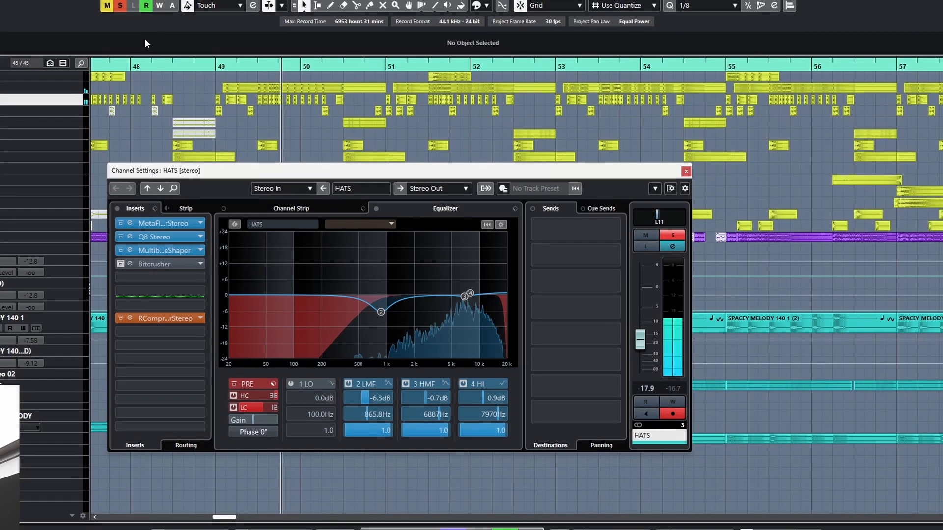
# Clear all solos, play the mix from just before bar 49 with HATIES FX muted, and close the HATS channel settings.
pyautogui.click(128, 10)
pyautogui.press('space')
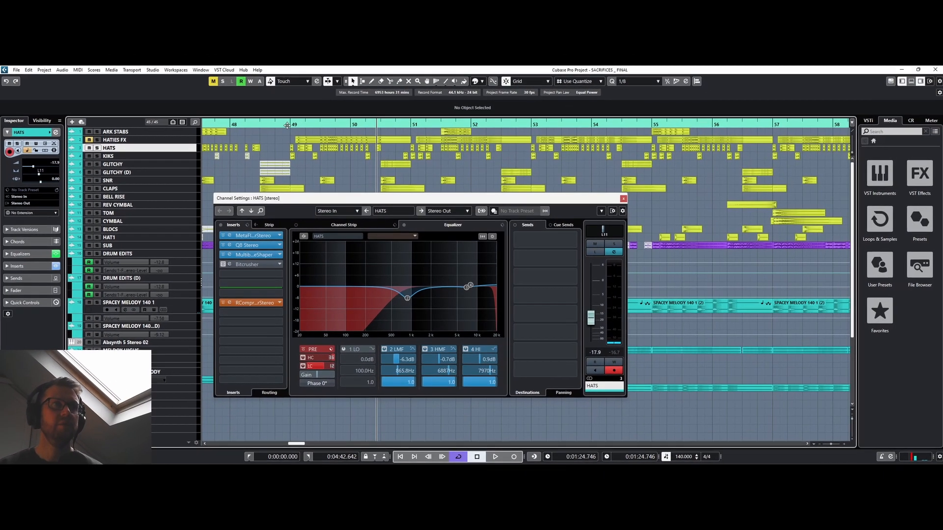
pyautogui.click(287, 125)
pyautogui.press('space')
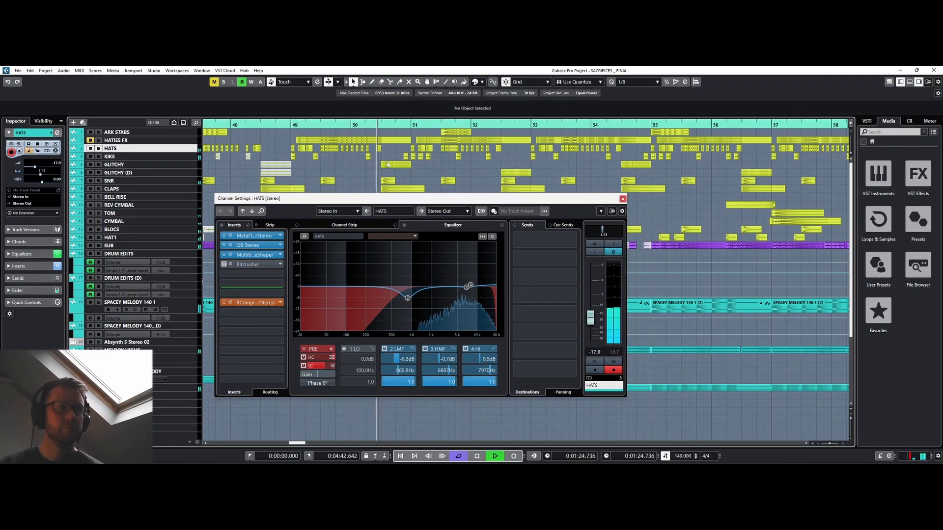
pyautogui.click(622, 199)
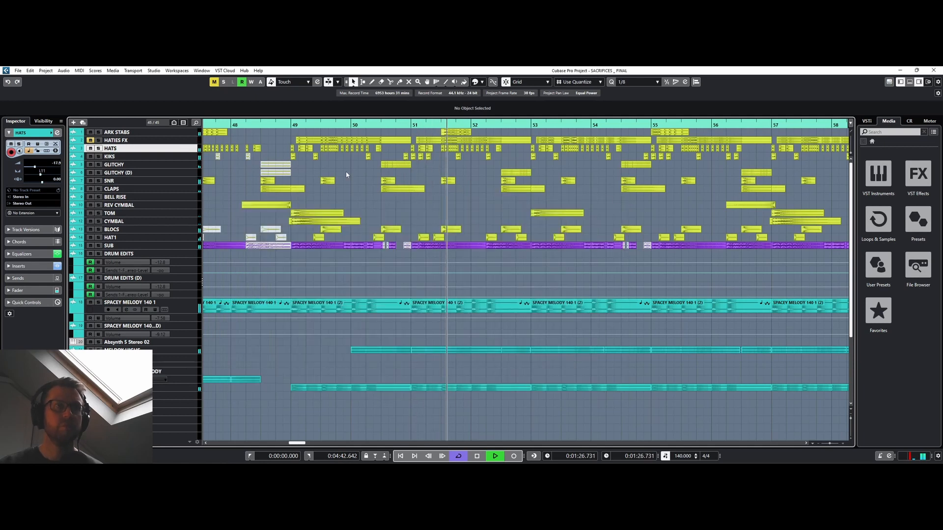
pyautogui.press('space')
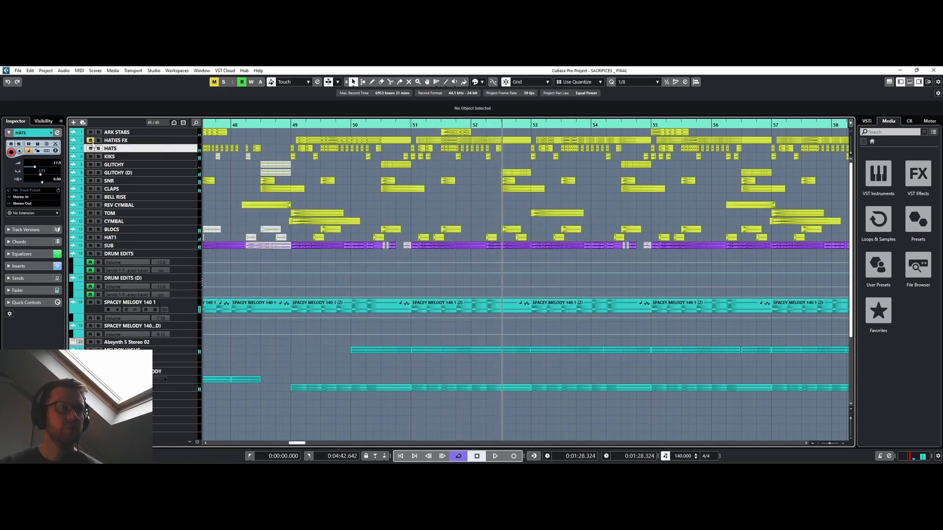
# Play the full mix from bar 49 with HATIES FX unmuted and set the HATS level to -16.7 dB.
pyautogui.click(289, 124)
pyautogui.press('space')
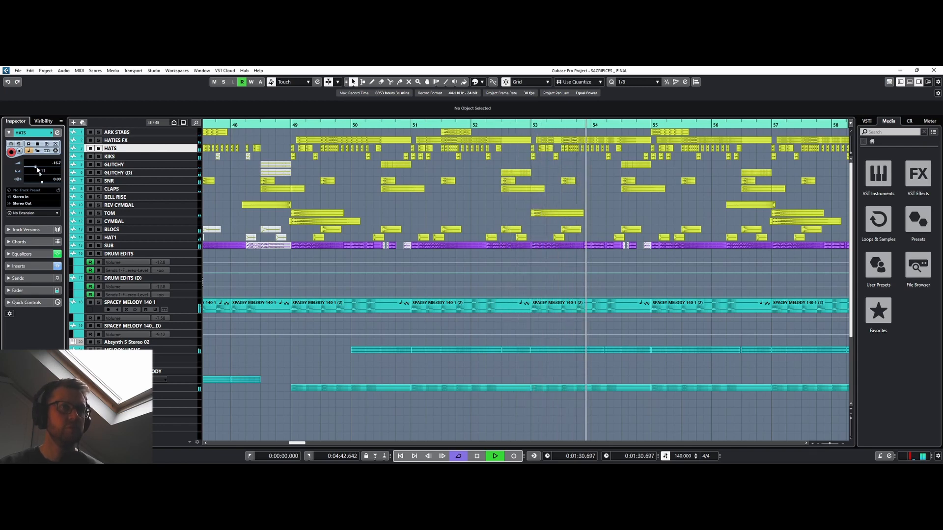
pyautogui.press('space')
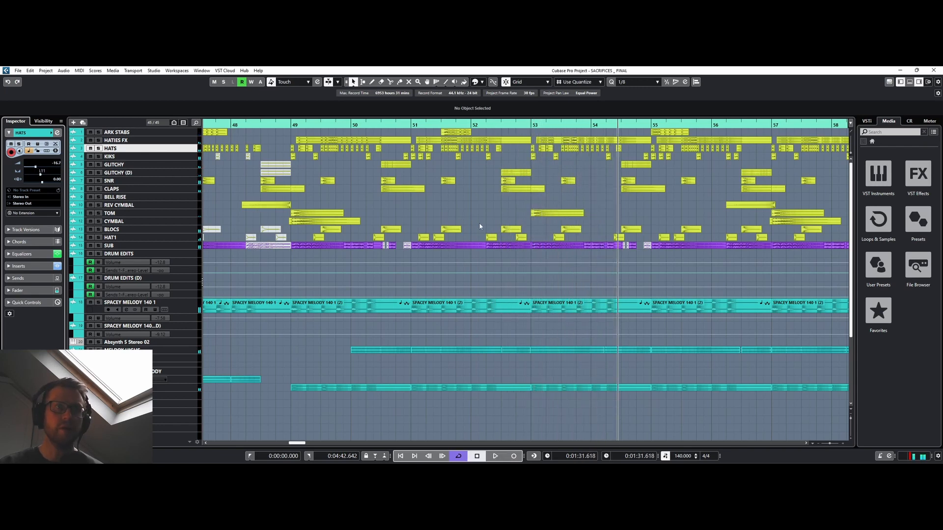
# View the wider arrangement and compare short passages of the full mix from about bar 63 and from bar 33.
pyautogui.scroll(-3, 579, 215)
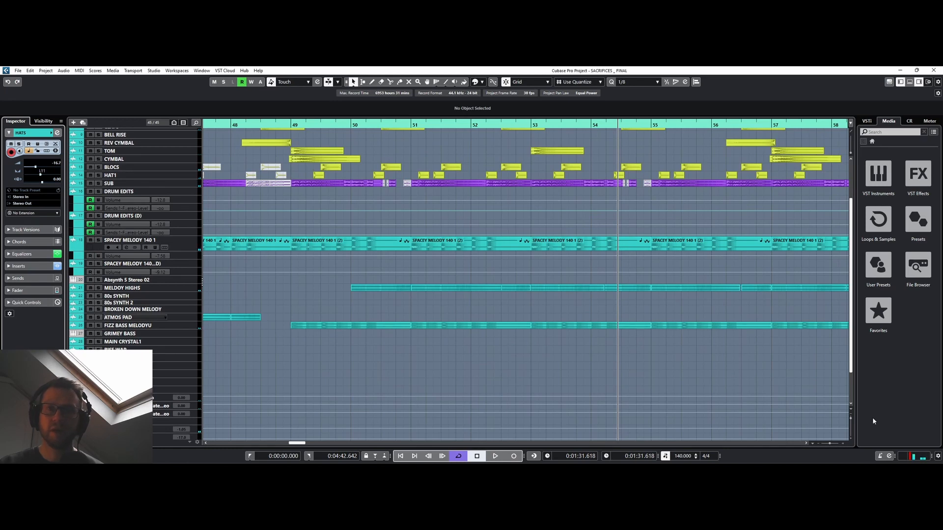
pyautogui.moveTo(830, 443); pyautogui.dragTo(827, 448)
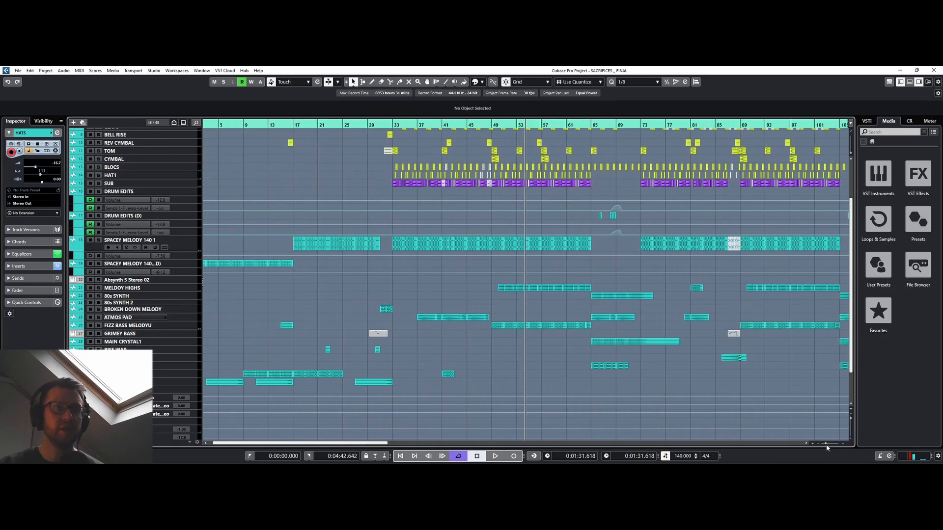
pyautogui.click(581, 124)
pyautogui.press('space')
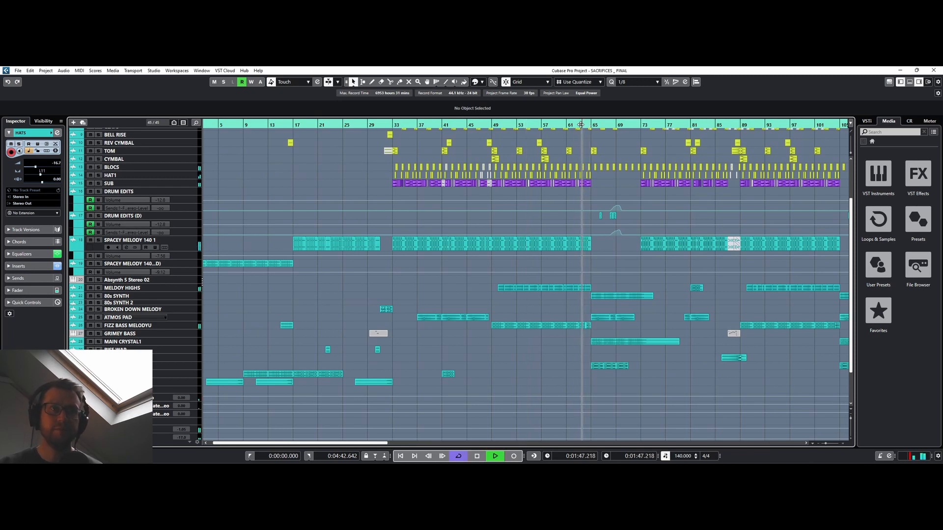
pyautogui.click(392, 125)
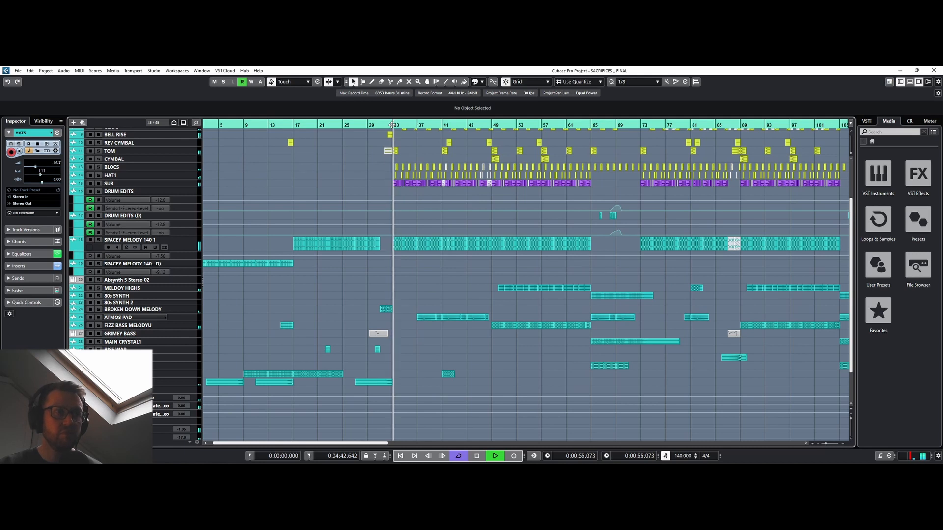
pyautogui.press('space')
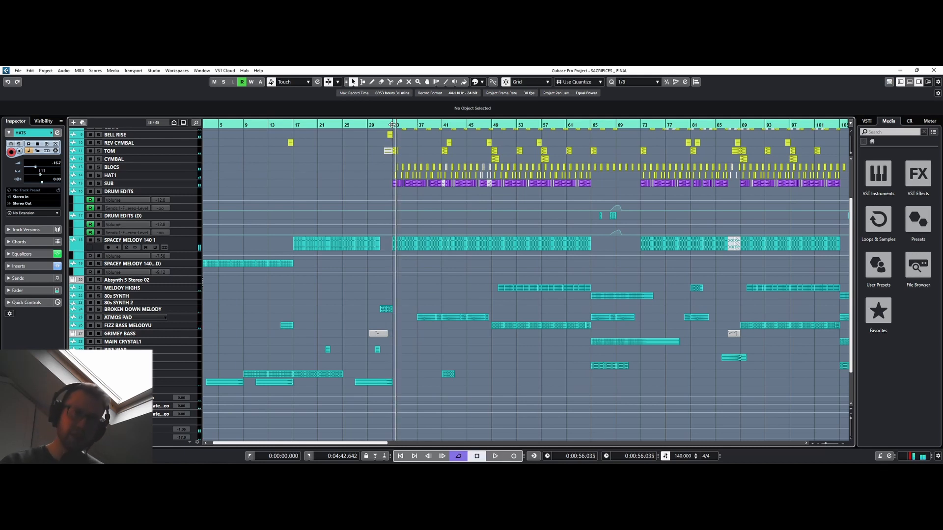
pyautogui.click(583, 126)
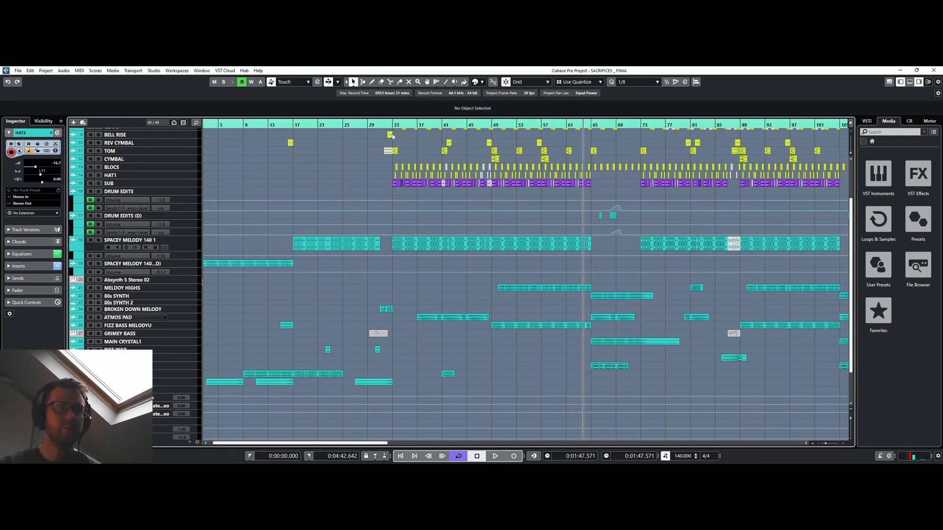
# Set the cycle range to the SPACEY MELODY 140 1 clips from bar 33 to bar 65 and play the loop.
pyautogui.moveTo(430, 252); pyautogui.dragTo(597, 242)
pyautogui.press('p')
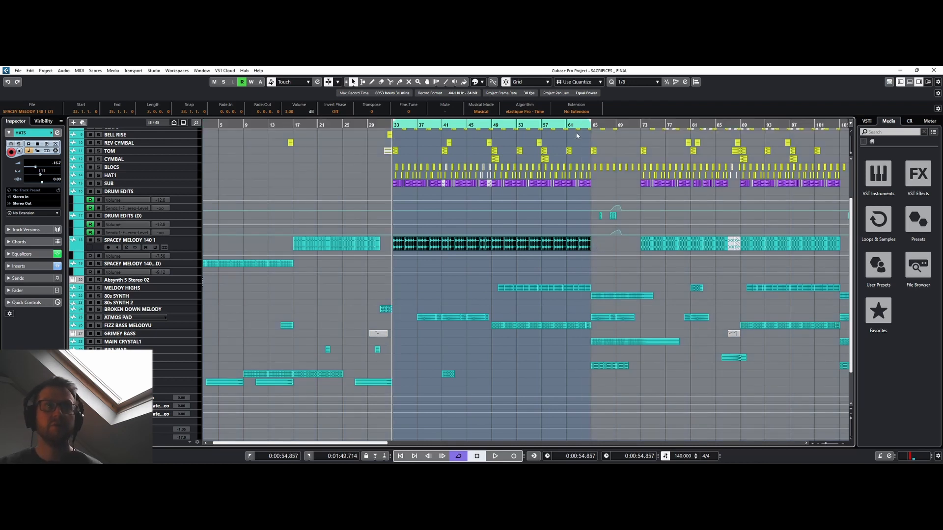
pyautogui.click(560, 125)
pyautogui.press('space')
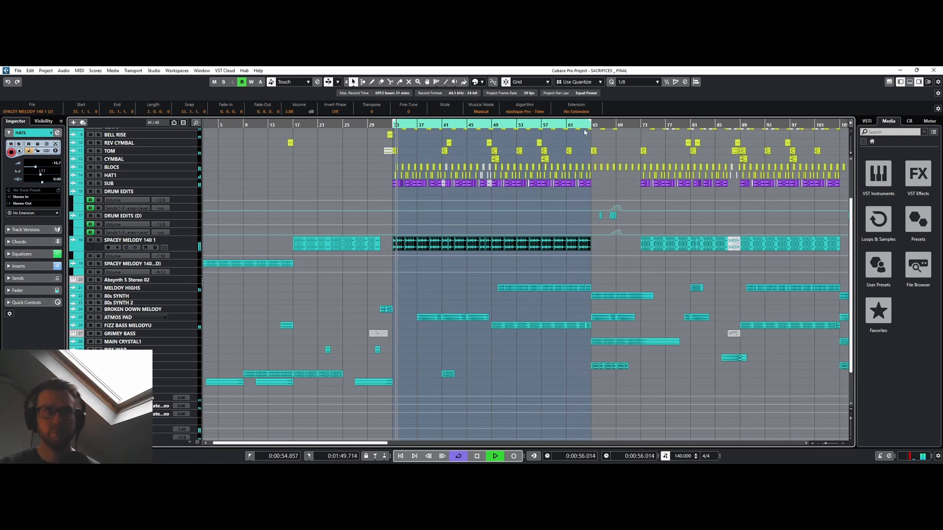
pyautogui.press('space')
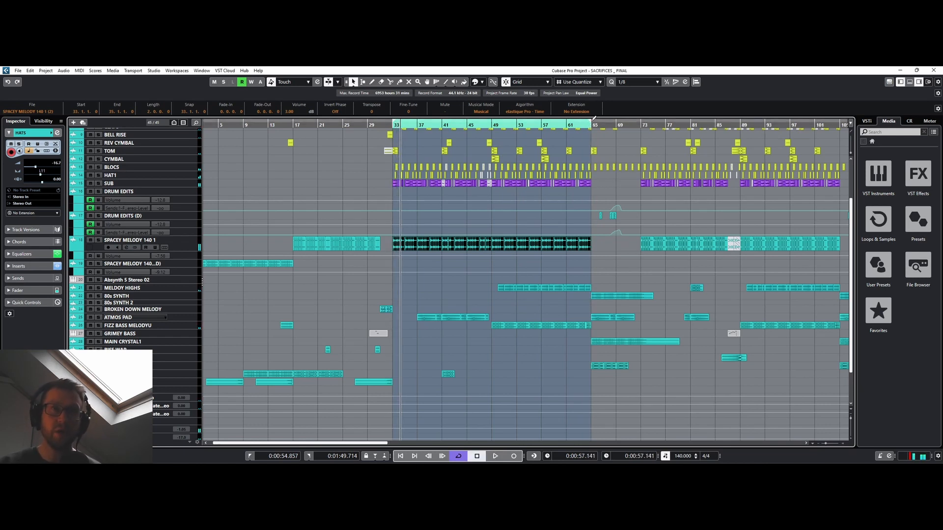
# Extend the cycle range's end to bar 73 and play from just before bar 65 to hear the breakdown and examine its layers.
pyautogui.moveTo(591, 123); pyautogui.dragTo(640, 123)
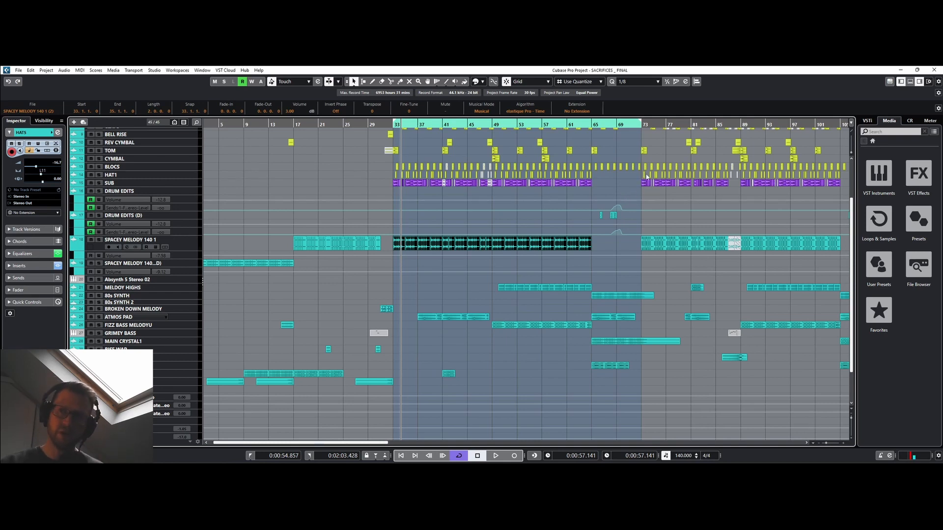
pyautogui.click(573, 126)
pyautogui.press('space')
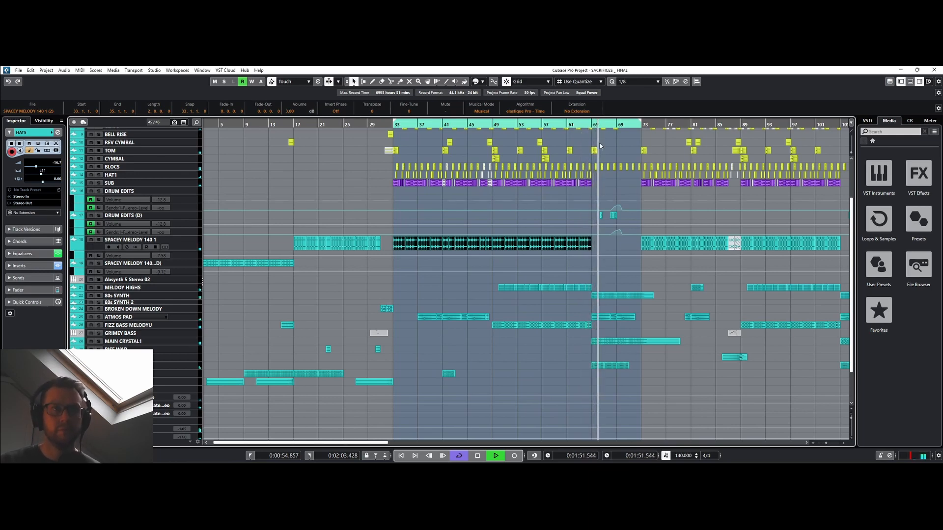
pyautogui.scroll(3, 629, 229)
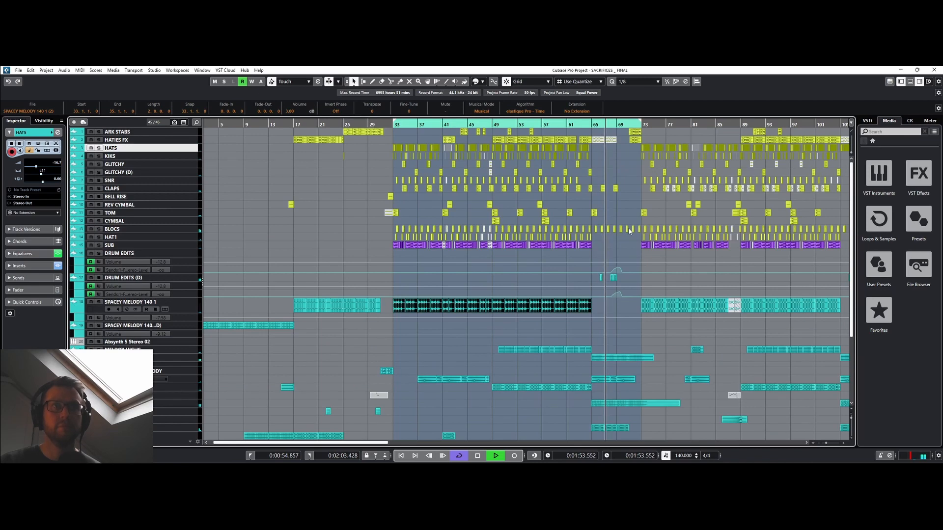
pyautogui.scroll(-3, 633, 242)
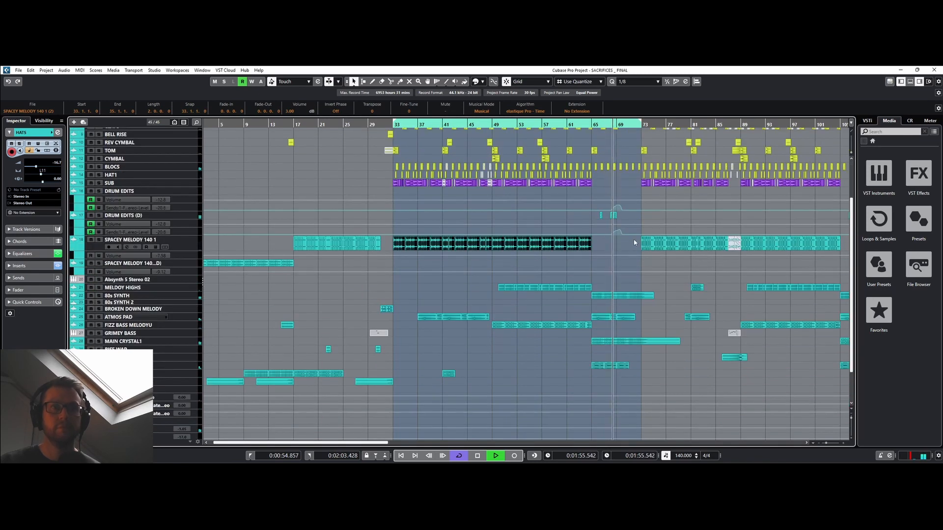
pyautogui.press('space')
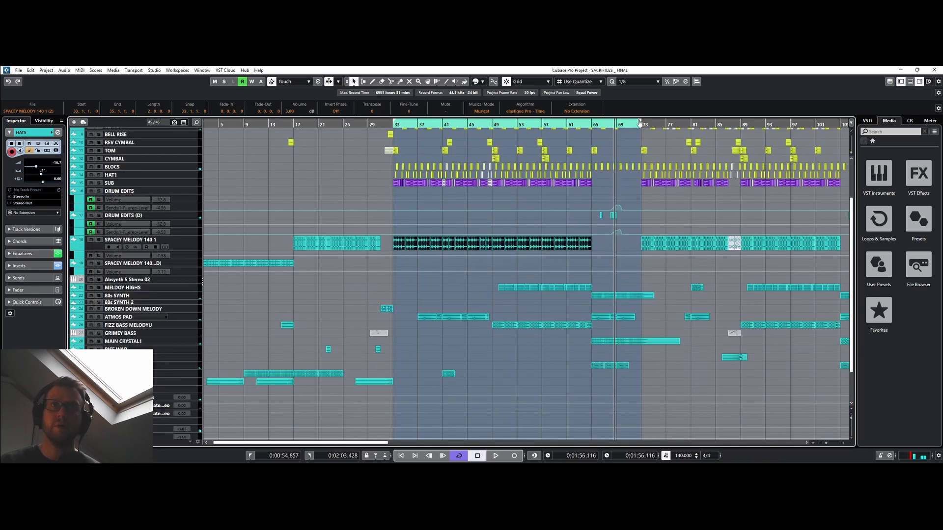
# Extend the cycle range's end to bar 83 and play through the breakdown into the section starting at bar 73.
pyautogui.moveTo(639, 122); pyautogui.dragTo(697, 136)
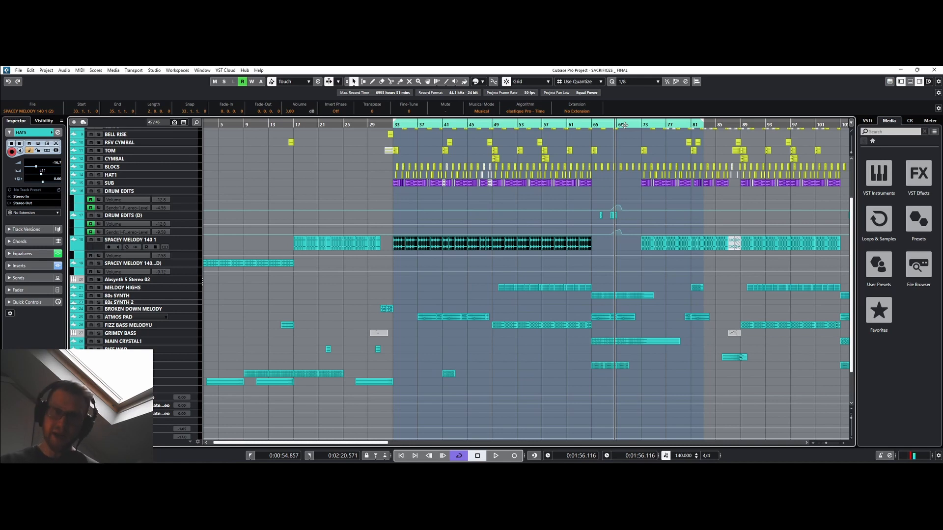
pyautogui.press('space')
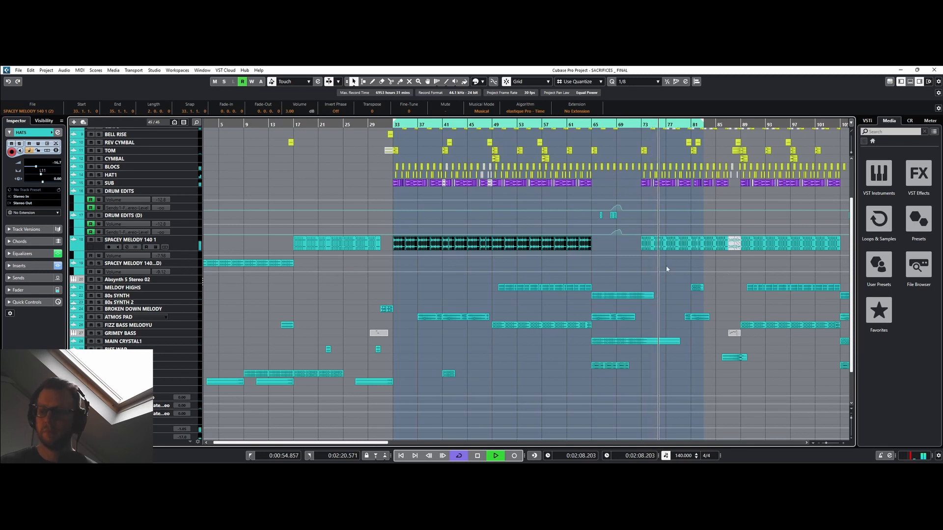
pyautogui.press('space')
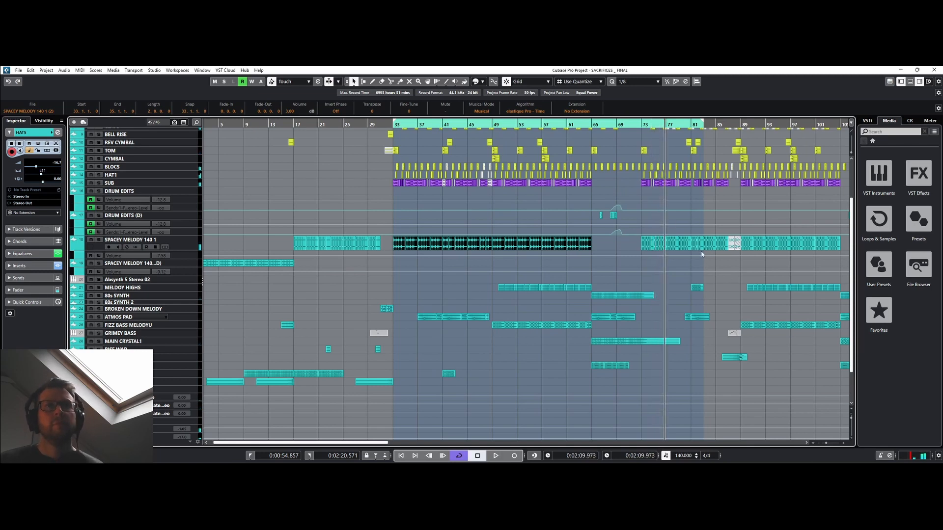
# Solo the SPACEY MELODY 140 1 track and place the playhead just before bar 33.
pyautogui.scroll(3, 663, 269)
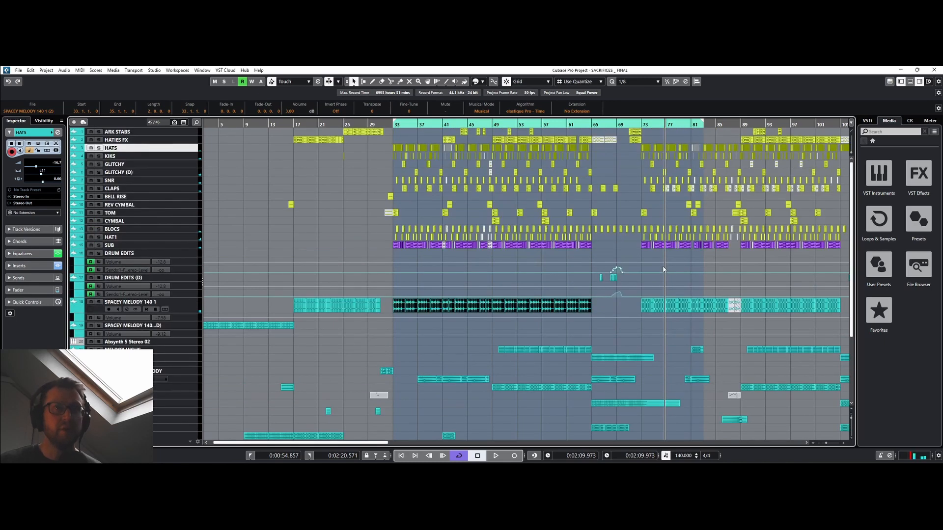
pyautogui.click(641, 123)
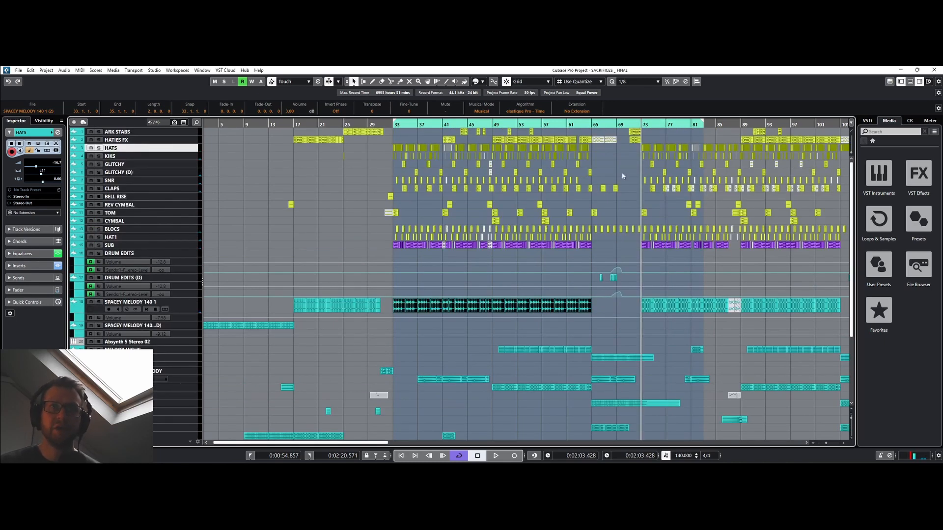
pyautogui.click(98, 302)
pyautogui.click(391, 123)
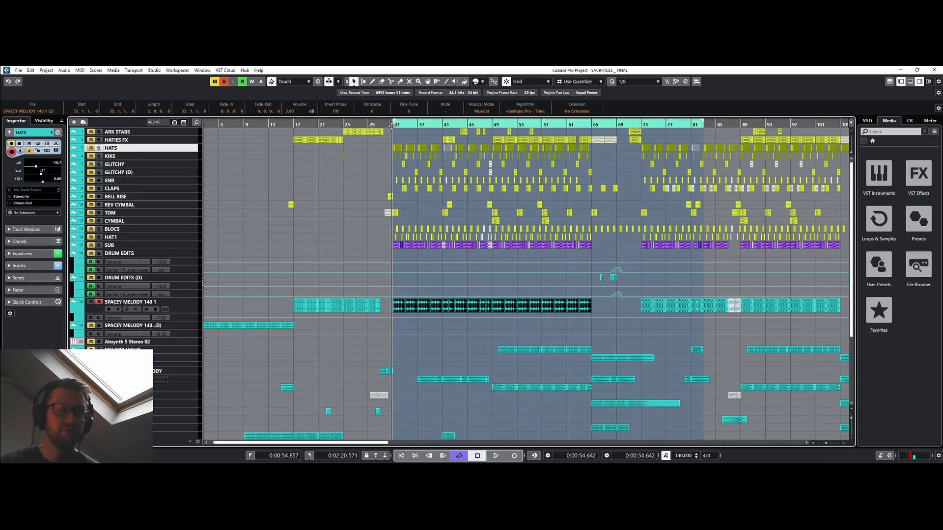
# Play the soloed SPACEY MELODY 140 1 track from bar 33 and from bar 73, and select its clip at bar 73 to examine its transposition.
pyautogui.press('space')
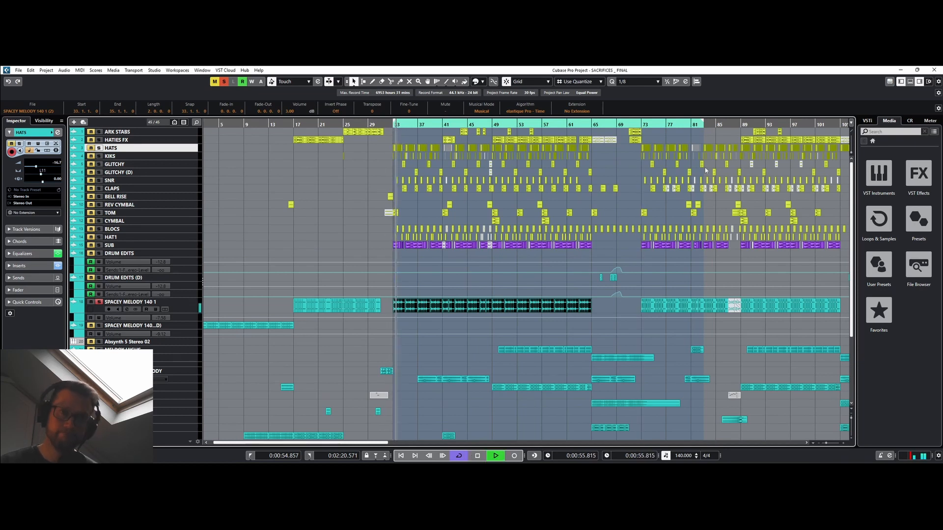
pyautogui.press('space')
pyautogui.click(638, 125)
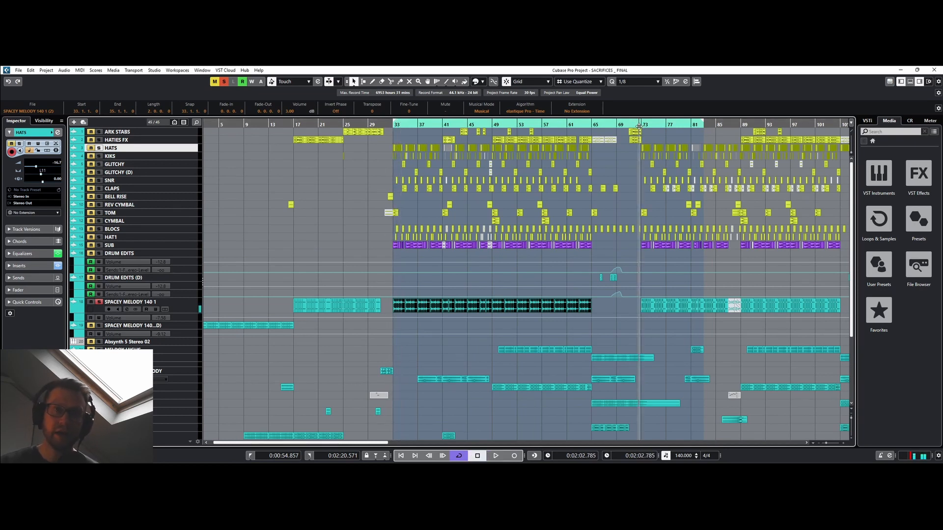
pyautogui.press('space')
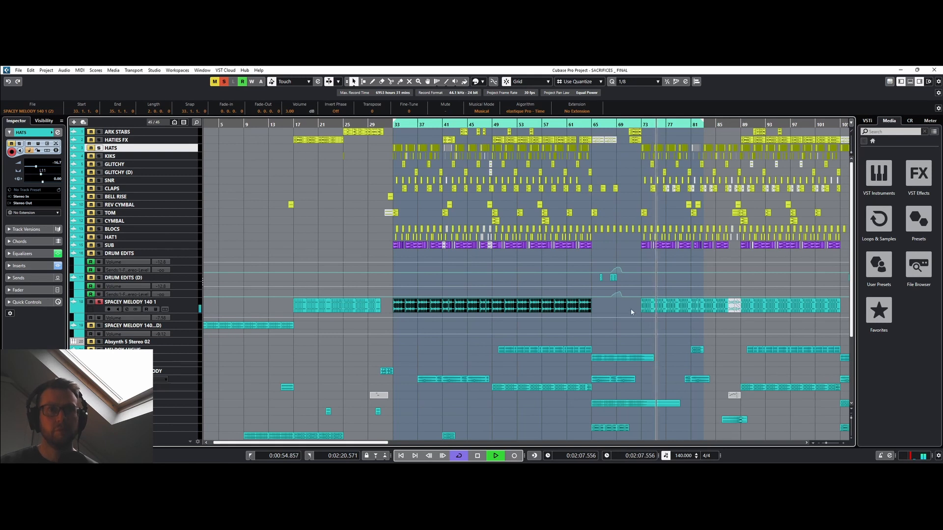
pyautogui.press('space')
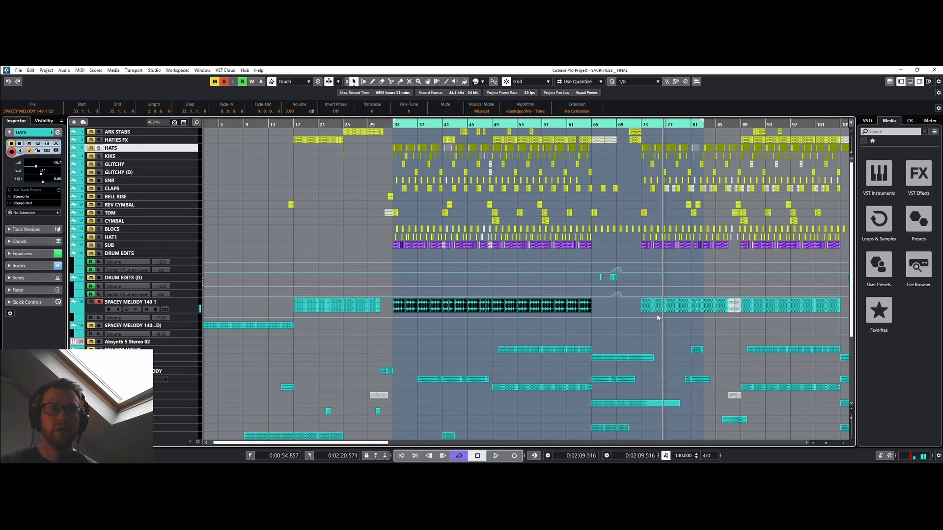
pyautogui.click(648, 307)
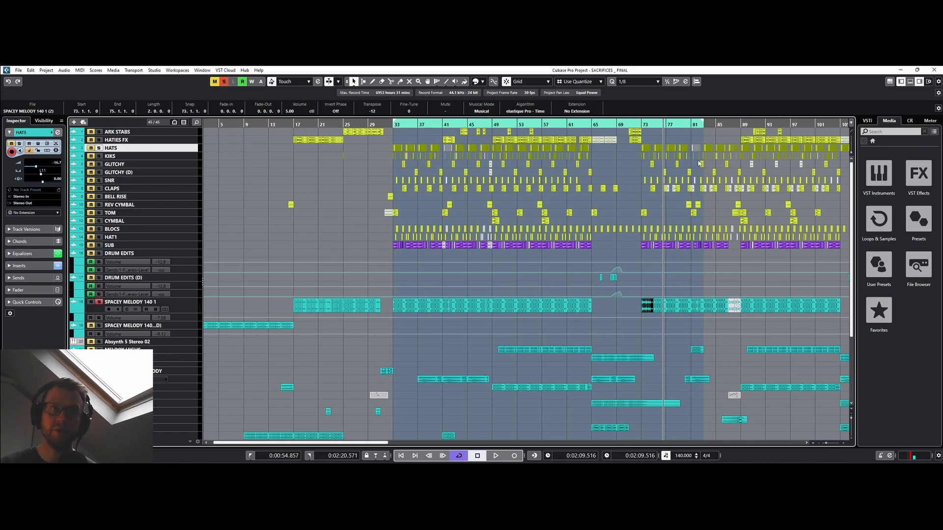
pyautogui.moveTo(638, 125); pyautogui.dragTo(640, 124)
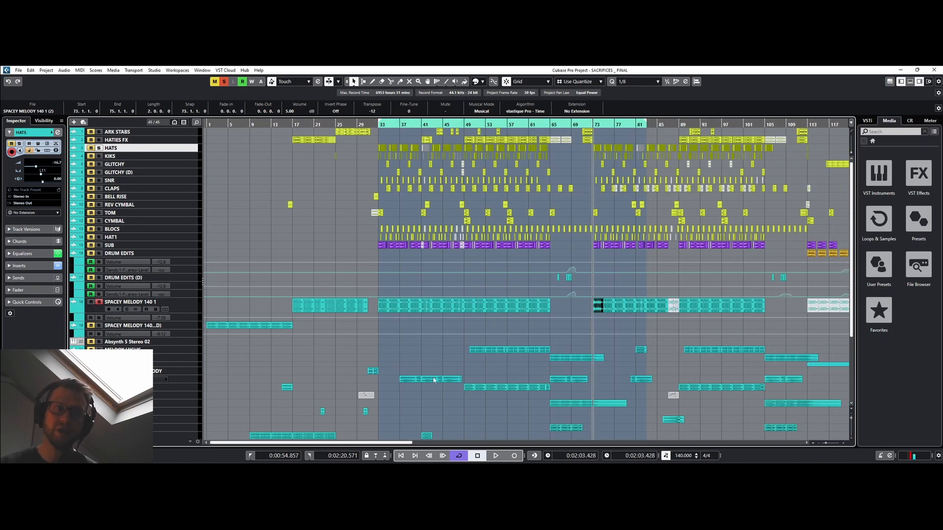
# Extend the cycle range's end to about bar 108 and play the soloed melody from just before bar 88.
pyautogui.moveTo(405, 441); pyautogui.dragTo(454, 442)
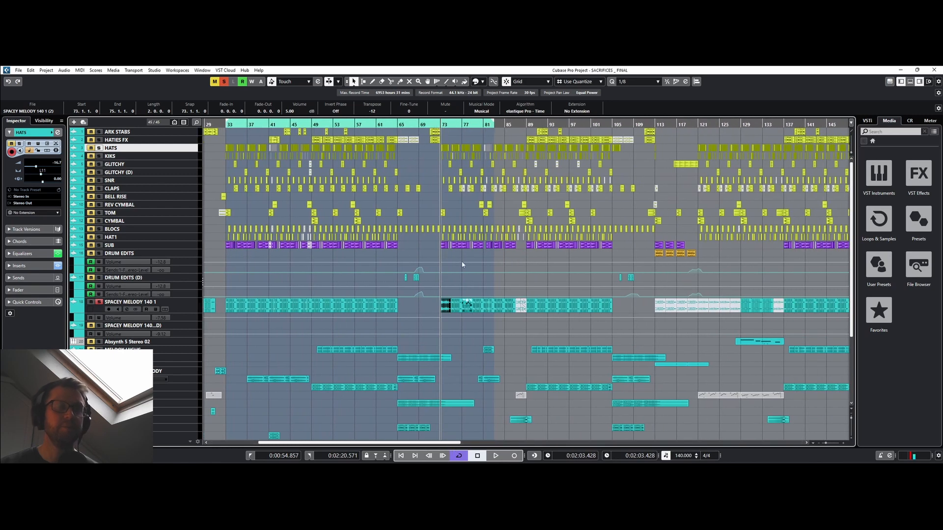
pyautogui.moveTo(493, 124); pyautogui.dragTo(526, 127)
pyautogui.click(519, 125)
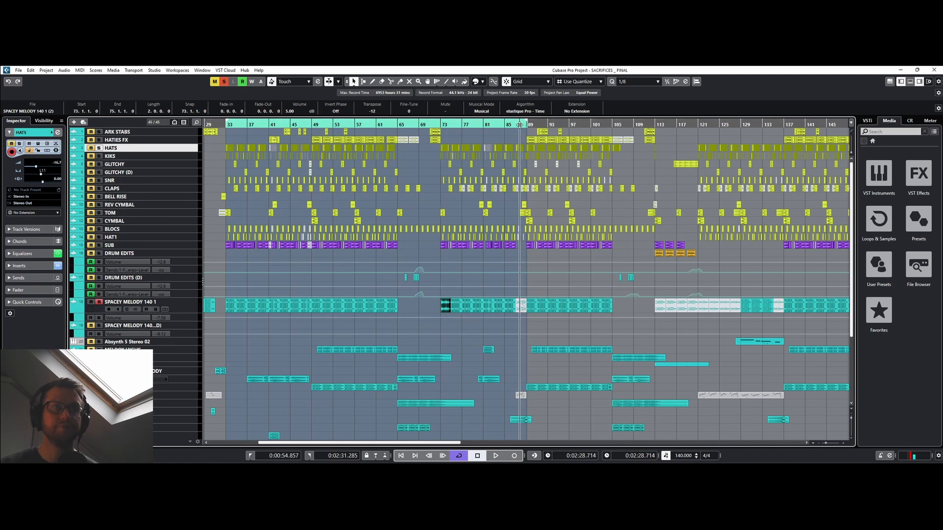
pyautogui.moveTo(528, 124); pyautogui.dragTo(626, 140)
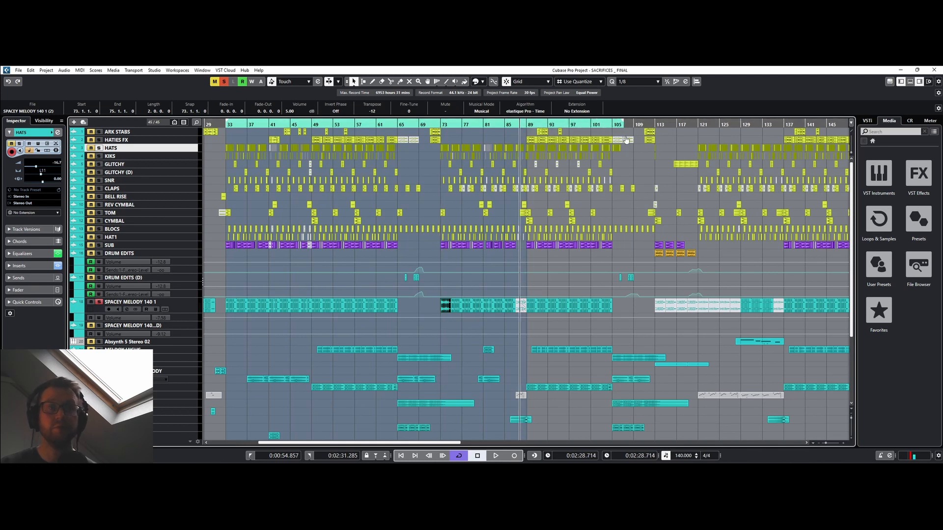
pyautogui.press('space')
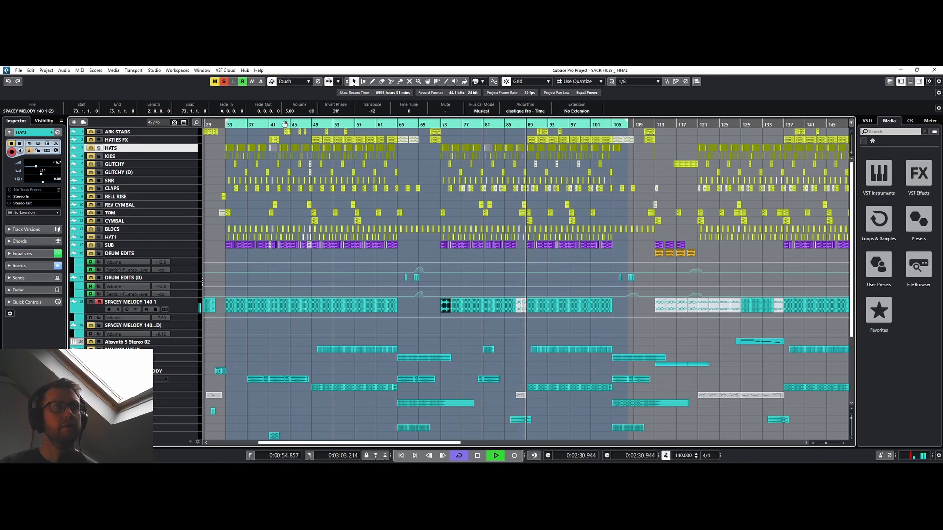
# Clear all solos, extend the cycle range's end to bar 121 and listen to the full arrangement up to bar 105, examining its layers.
pyautogui.click(226, 82)
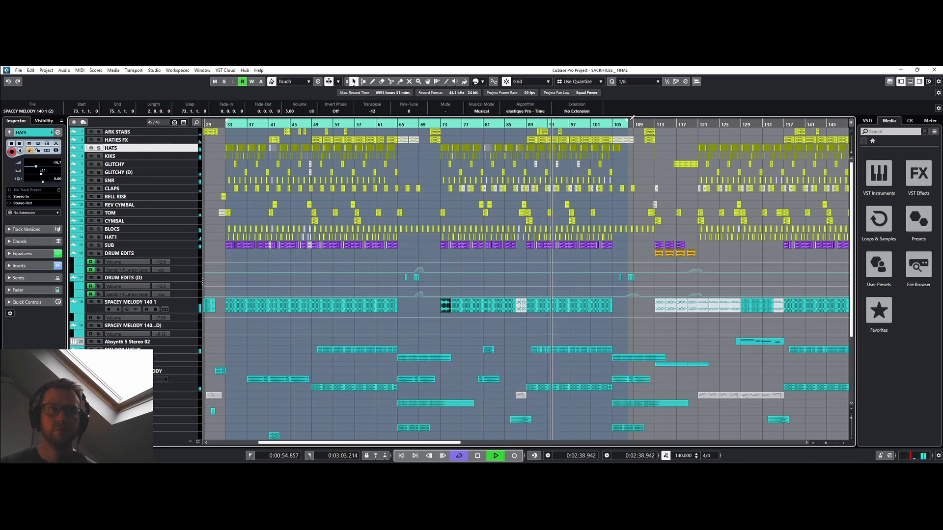
pyautogui.scroll(-5, 635, 229)
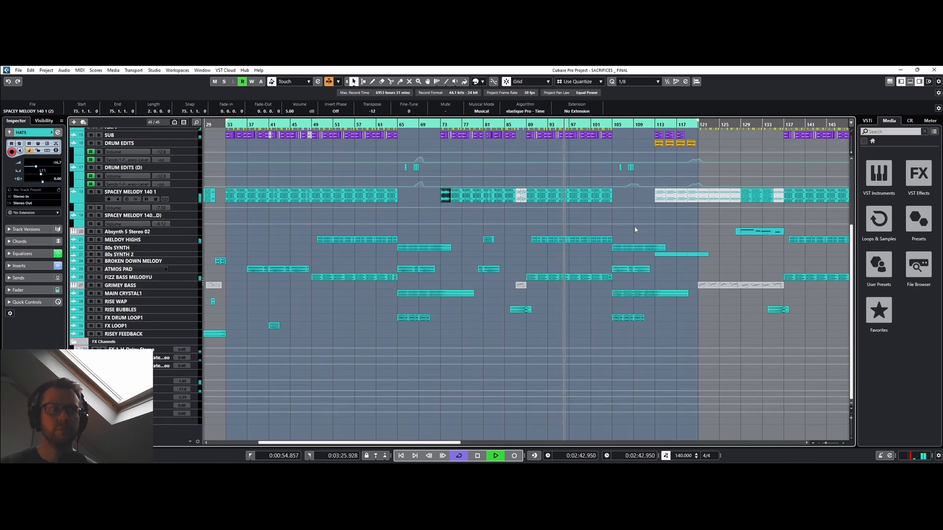
pyautogui.scroll(5, 636, 230)
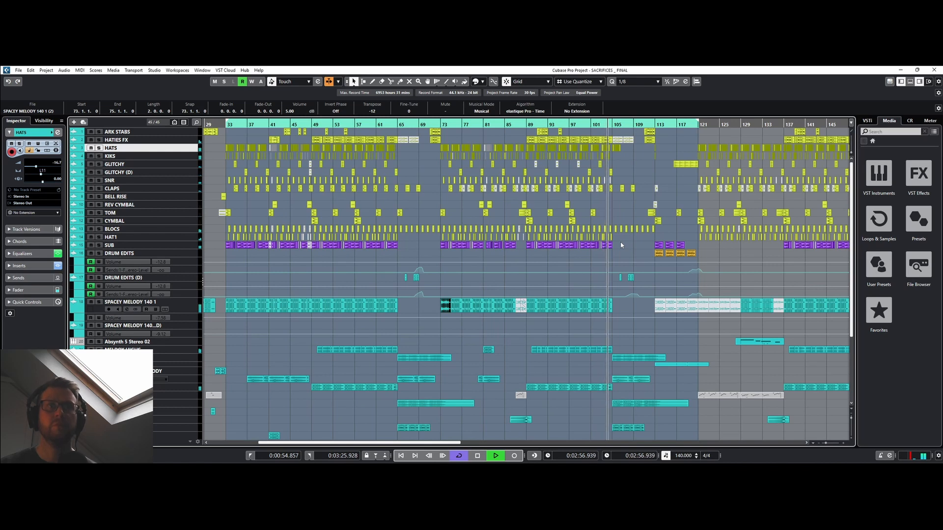
pyautogui.press('space')
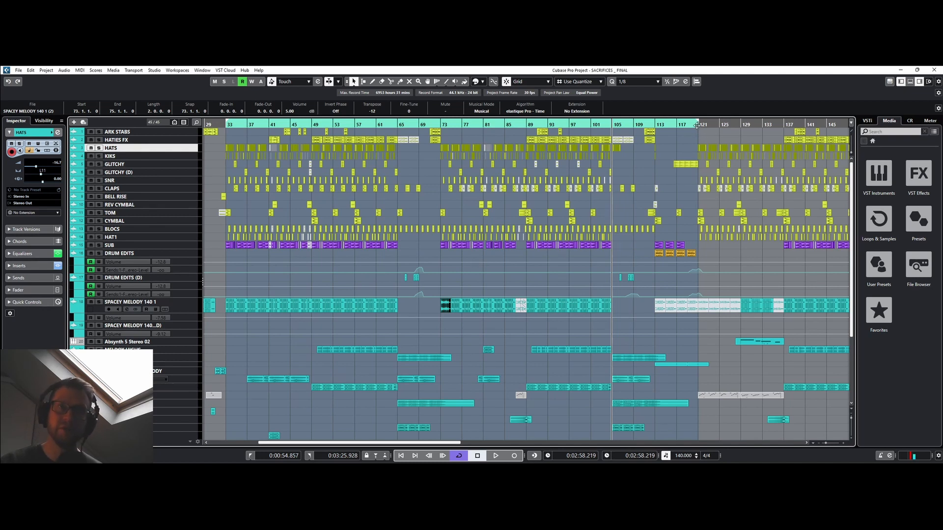
# Extend the cycle range's end to about bar 124 and play the start of the breakdown at bar 65.
pyautogui.moveTo(698, 124); pyautogui.dragTo(715, 124)
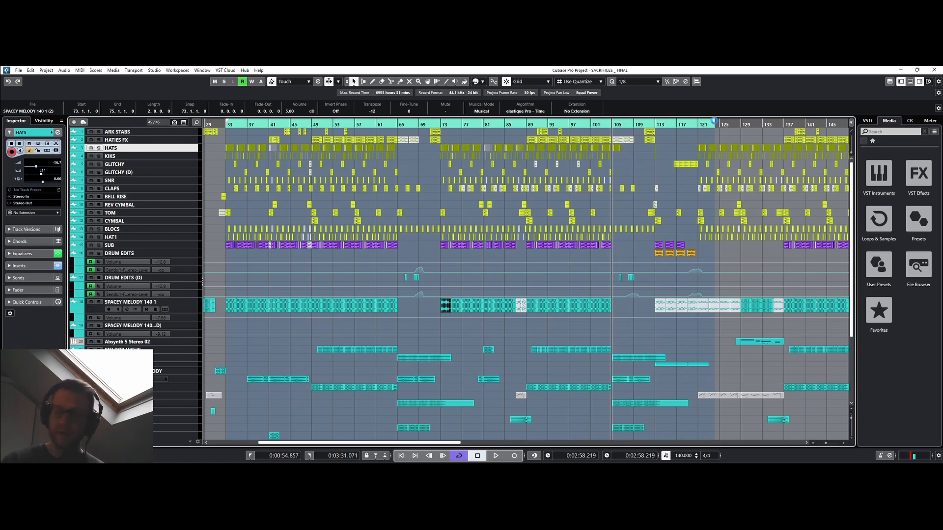
pyautogui.click(397, 125)
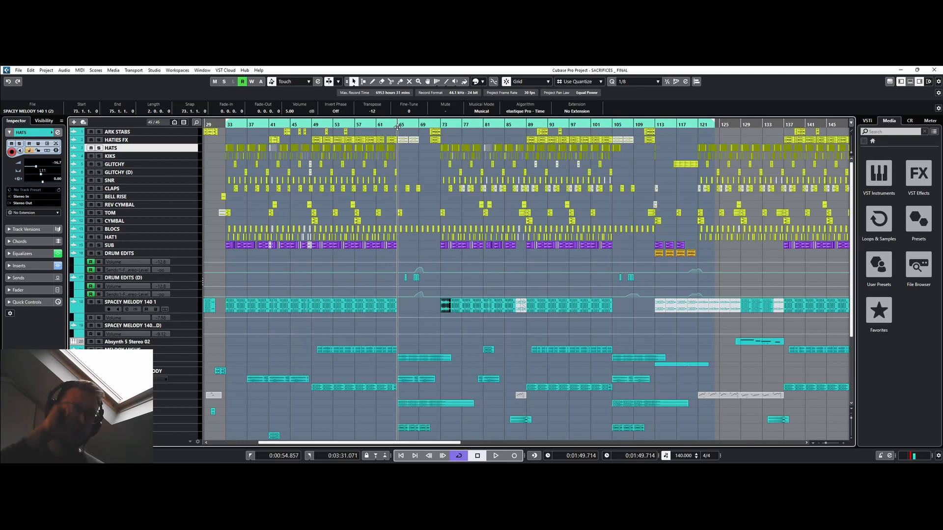
pyautogui.press('space')
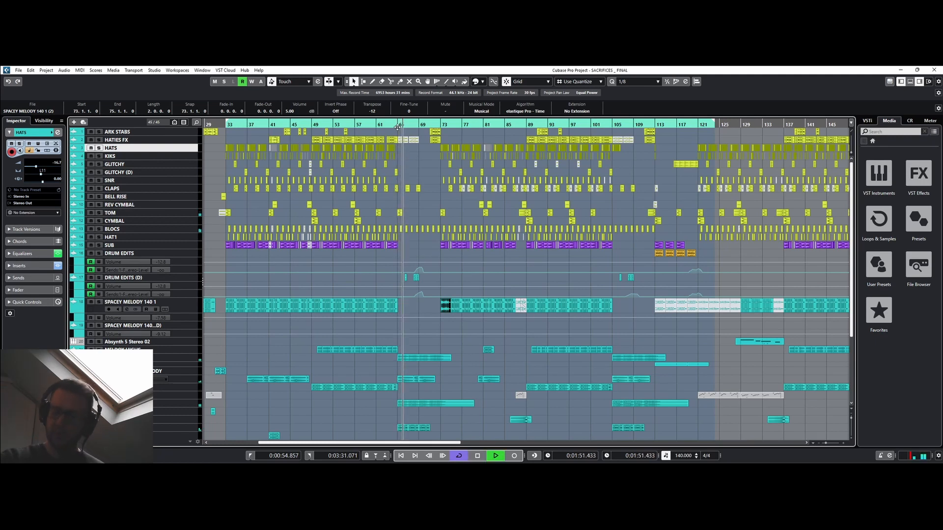
pyautogui.press('space')
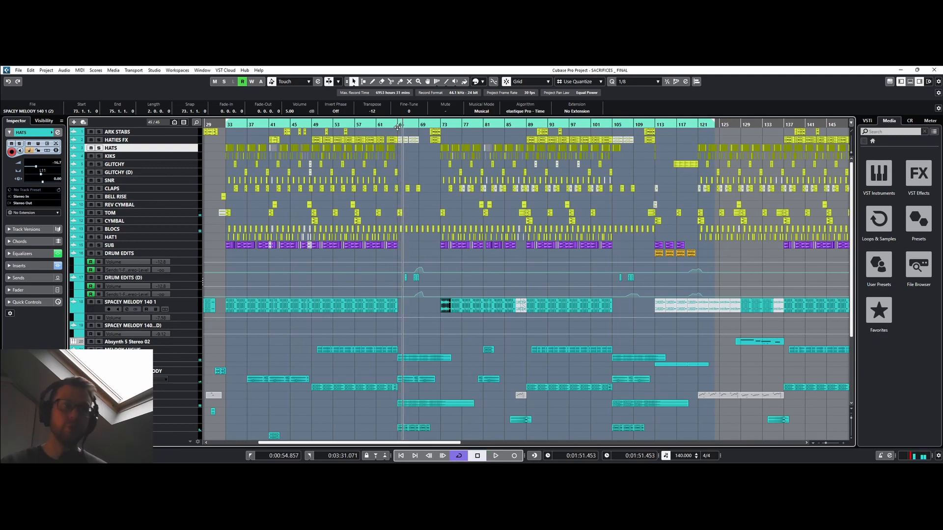
# Extend the cycle range's end to about bar 127 and play the breakdowns at bar 105 and bar 65 to compare them.
pyautogui.click(610, 125)
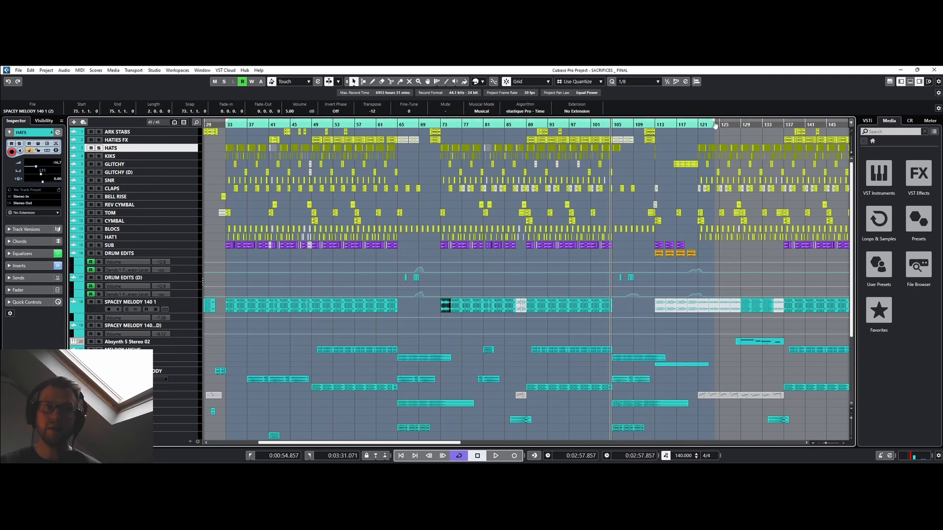
pyautogui.moveTo(715, 123); pyautogui.dragTo(729, 122)
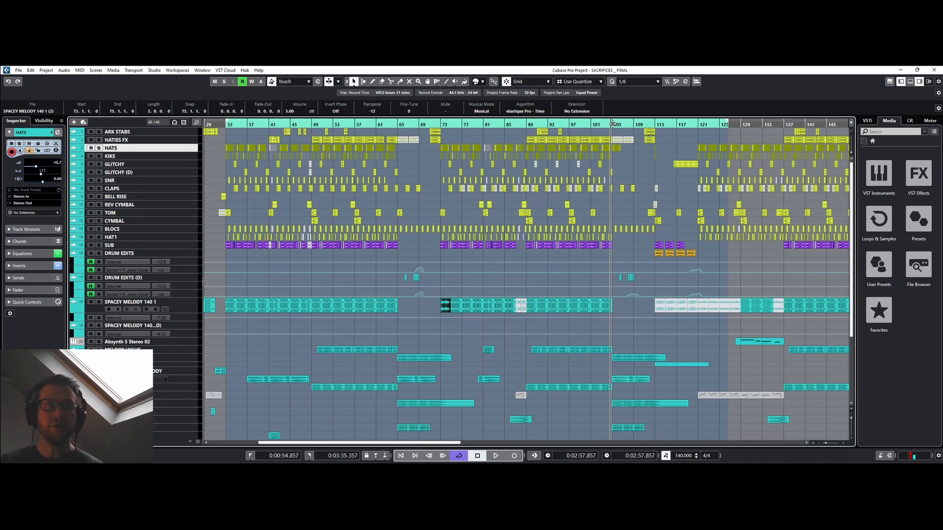
pyautogui.press('space')
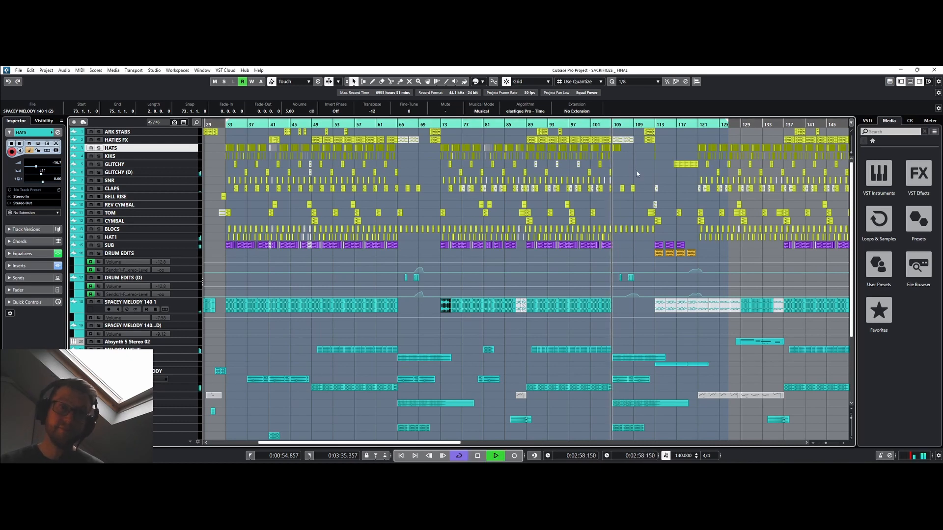
pyautogui.press('space')
pyautogui.click(396, 124)
pyautogui.press('space')
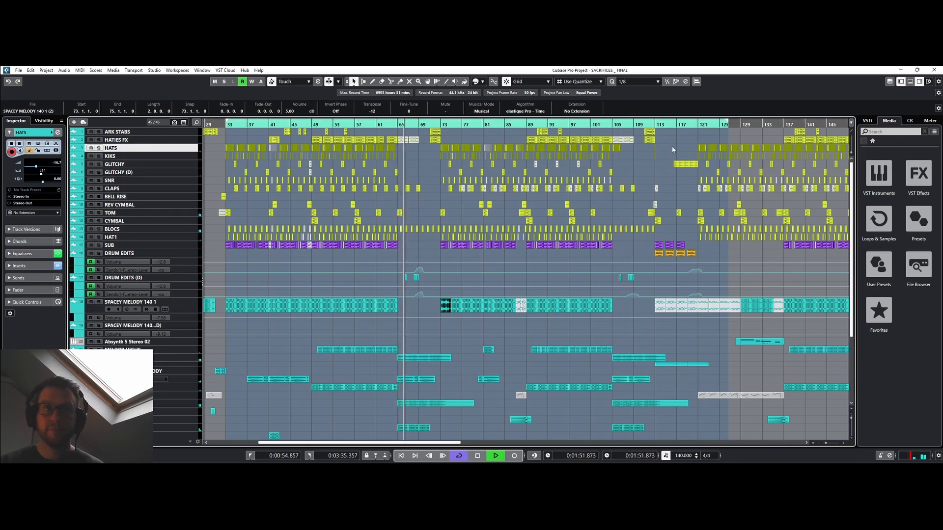
pyautogui.press('space')
# Play from about bar 111 through the transition into the section starting at bar 121.
pyautogui.click(643, 125)
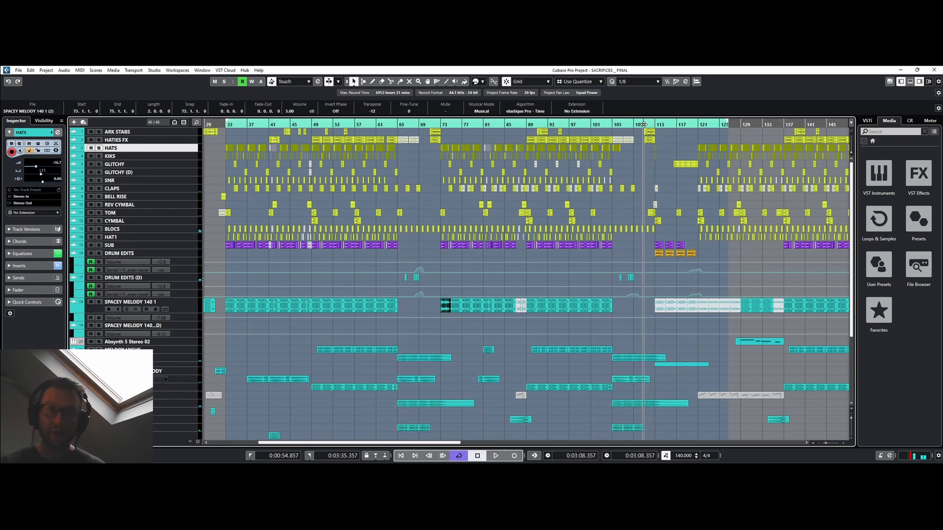
pyautogui.press('space')
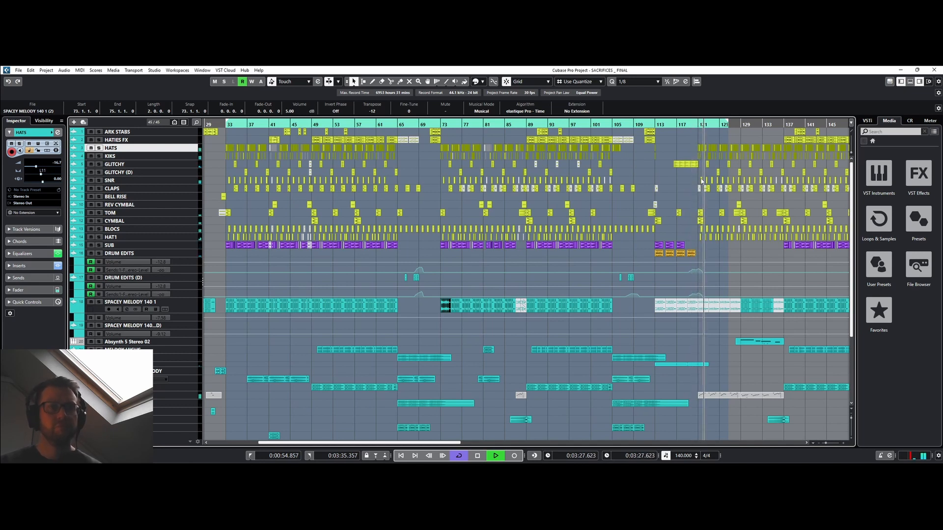
pyautogui.press('space')
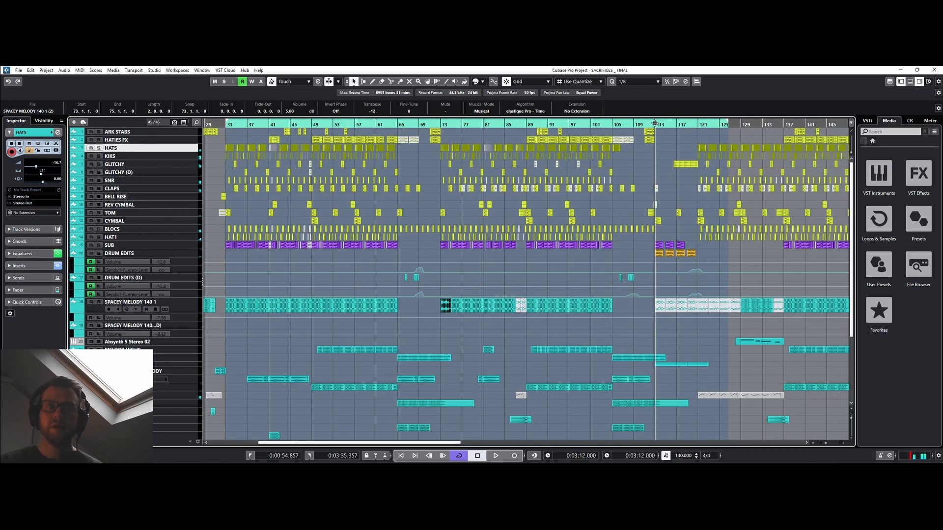
# Solo the DRUM EDITS track to hear its clips from bar 113, unsolo it and move the playhead back to about bar 111.
pyautogui.click(100, 255)
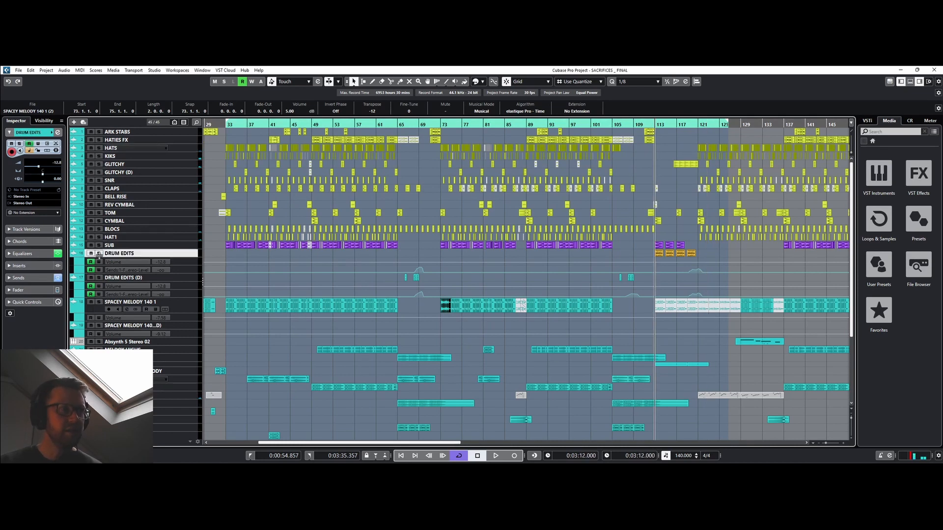
pyautogui.click(99, 253)
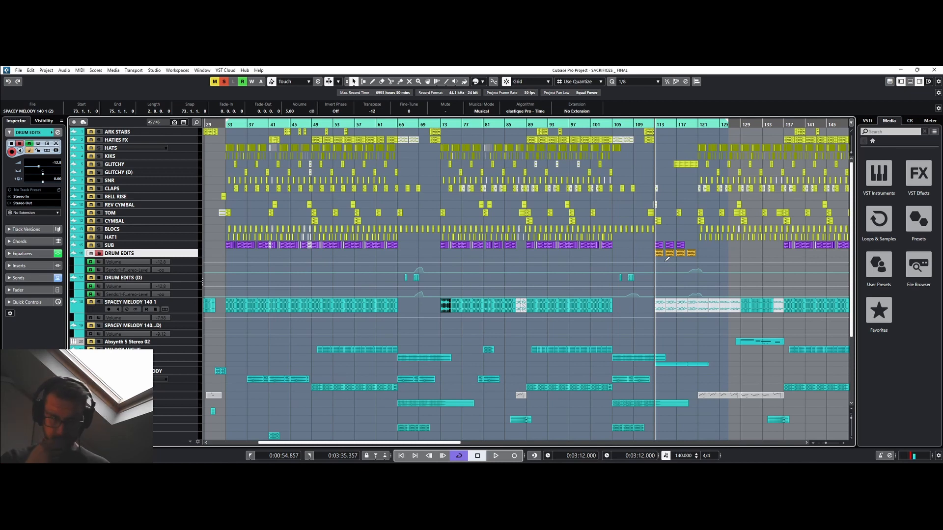
pyautogui.press('space')
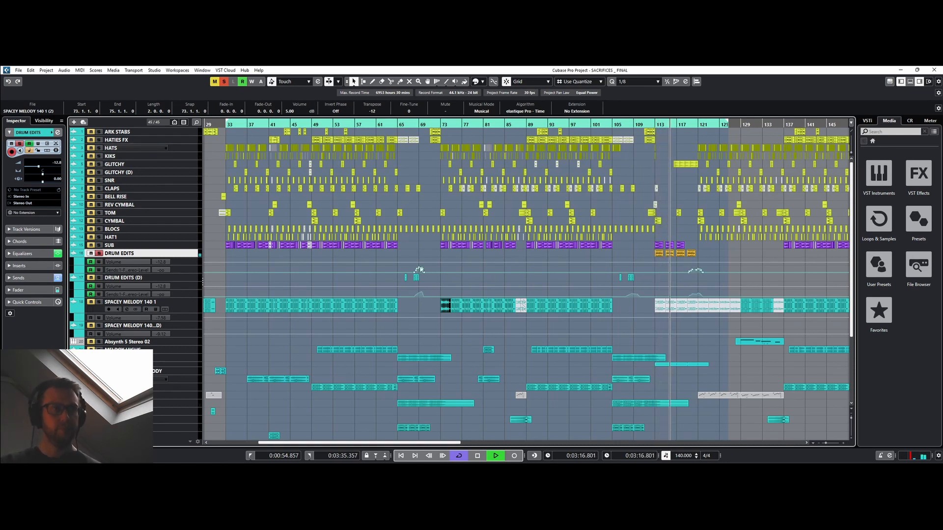
pyautogui.press('space')
pyautogui.click(98, 253)
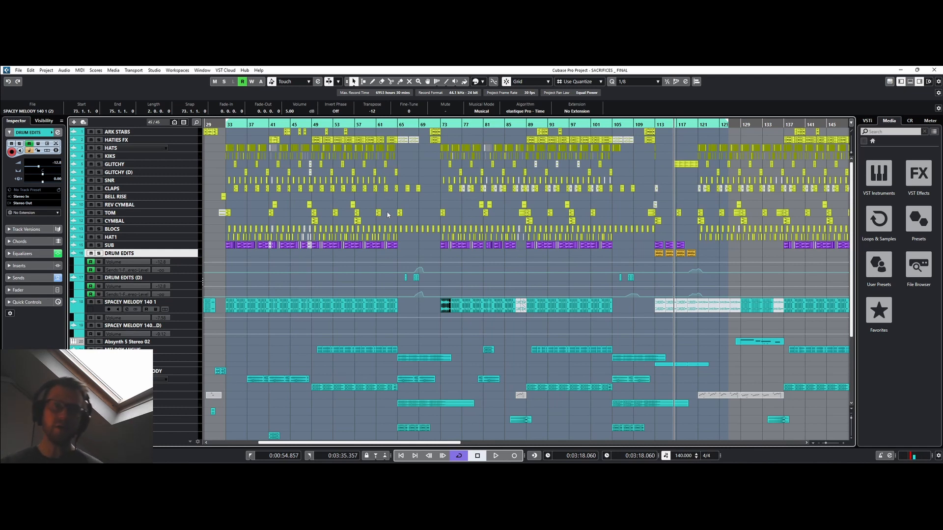
pyautogui.click(644, 124)
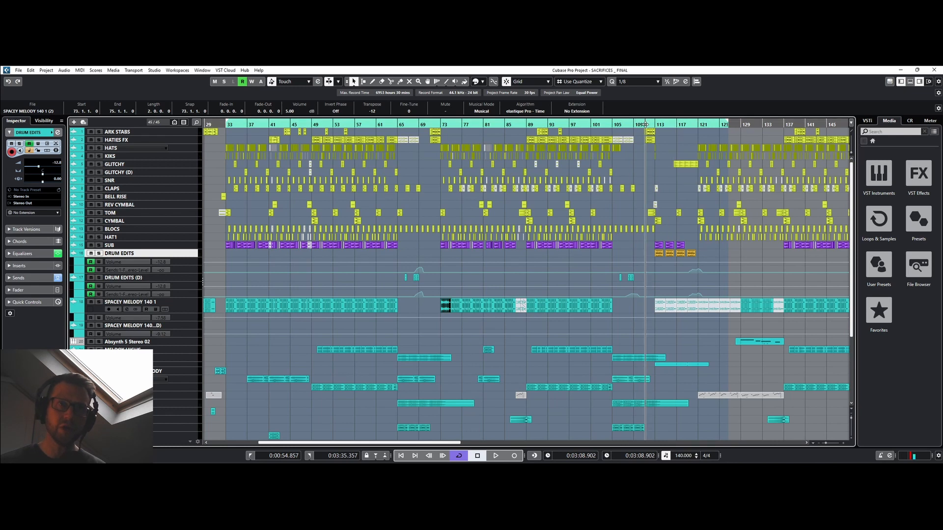
pyautogui.click(664, 253)
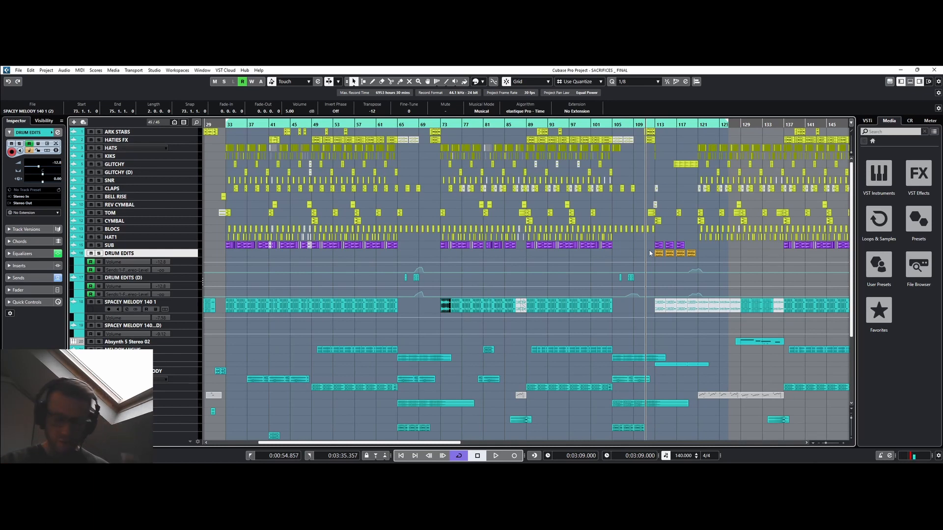
# Place the playhead just before bar 121 and solo the GRIMEY BASS track.
pyautogui.click(696, 125)
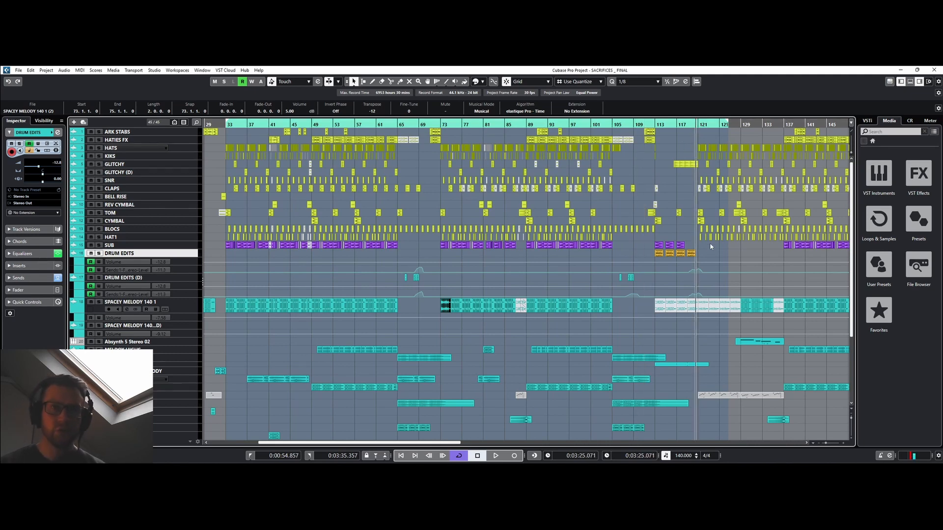
pyautogui.moveTo(460, 443); pyautogui.dragTo(499, 445)
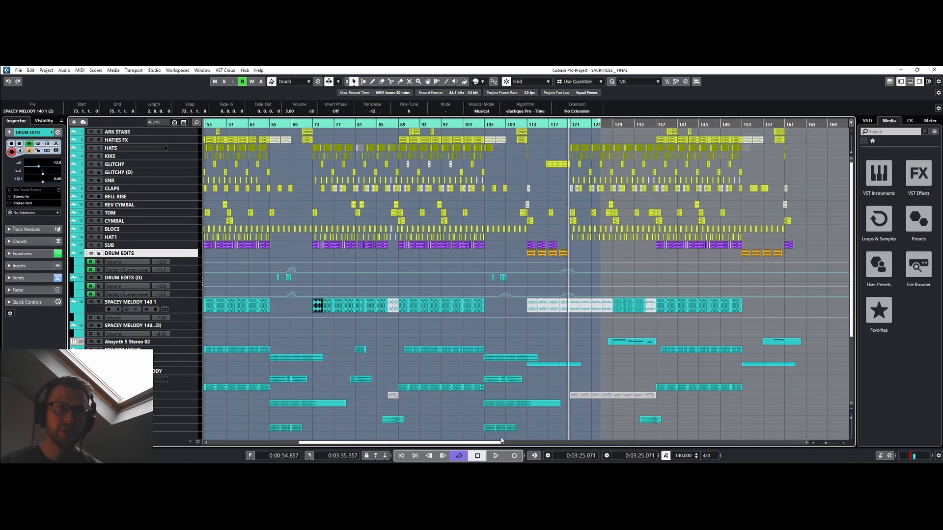
pyautogui.scroll(-3, 491, 371)
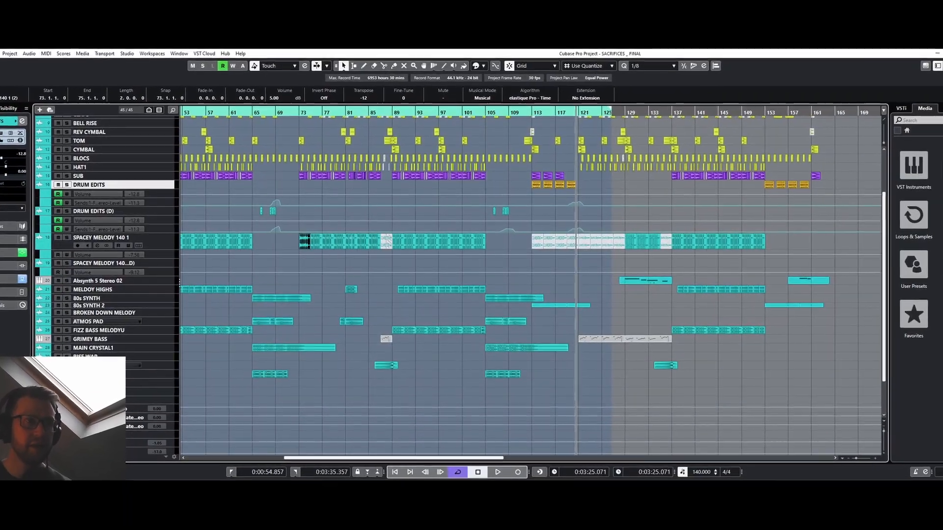
pyautogui.click(75, 338)
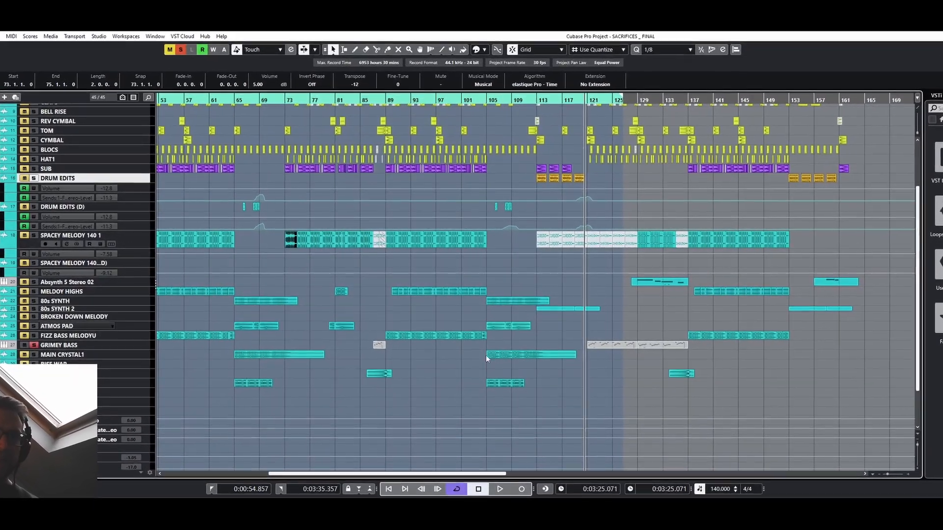
# Play the soloed GRIMEY BASS from just before bar 121 and examine its Albino 3 instrument settings.
pyautogui.press('space')
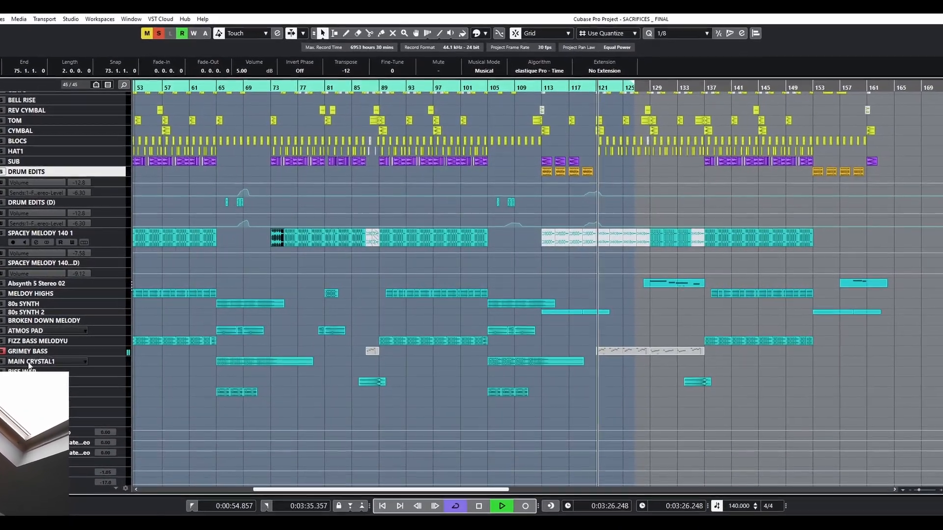
pyautogui.click(84, 349)
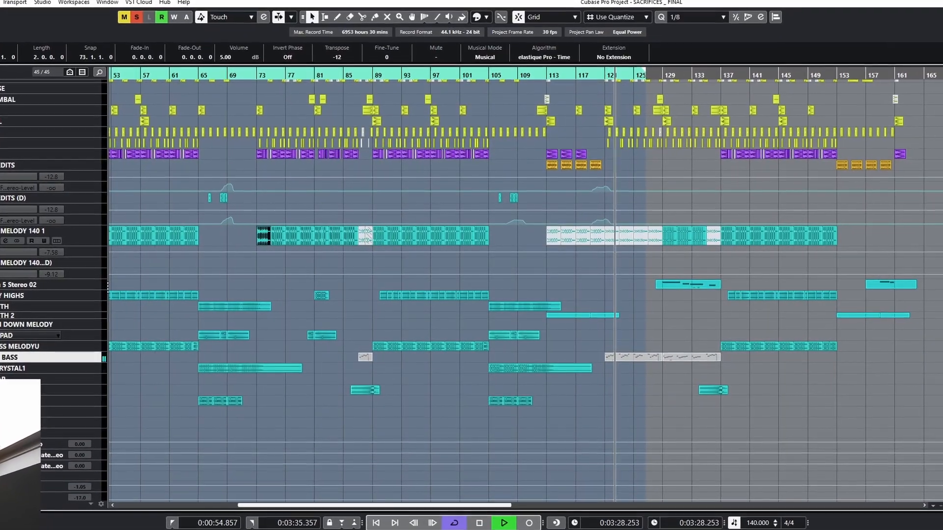
pyautogui.click(2, 362)
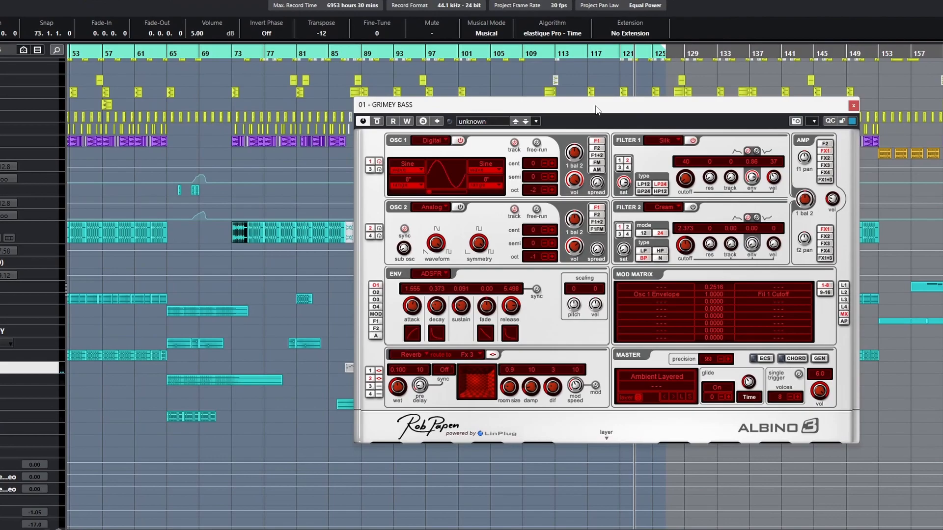
pyautogui.moveTo(595, 109); pyautogui.dragTo(342, 78)
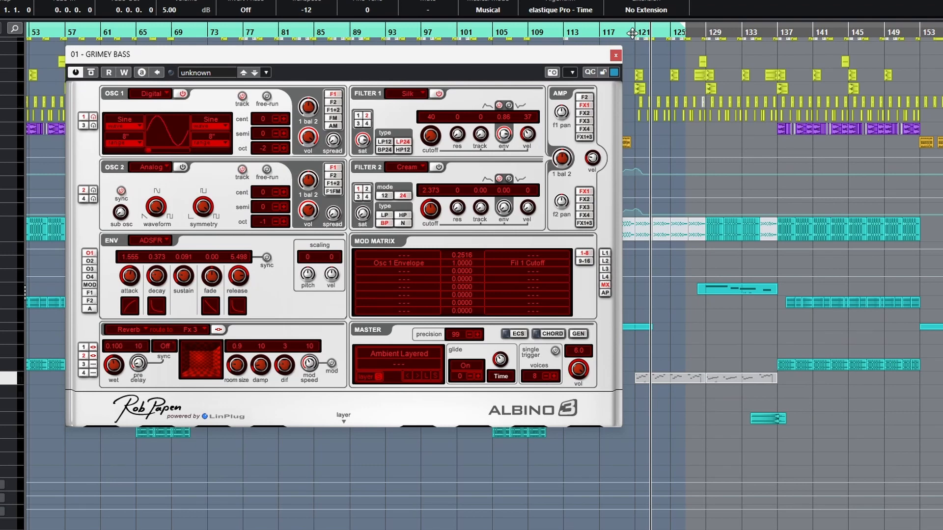
pyautogui.click(632, 33)
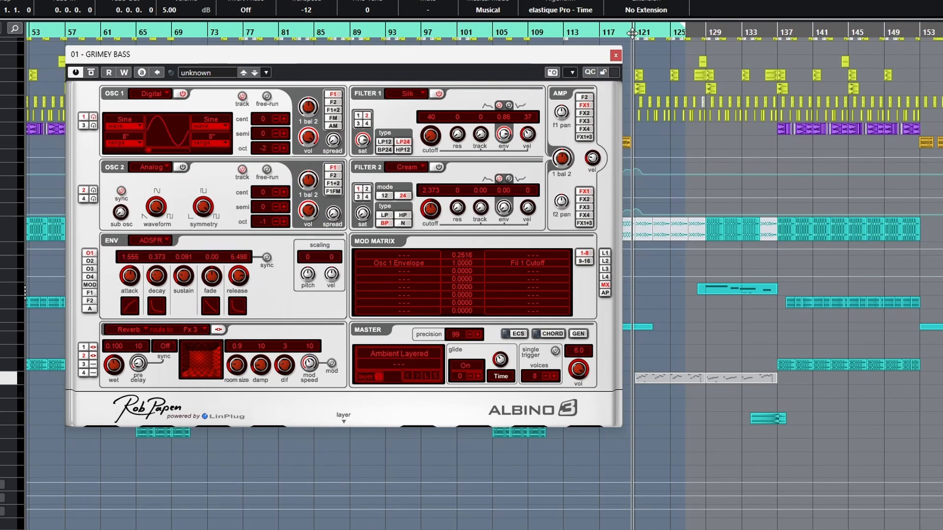
pyautogui.press('space')
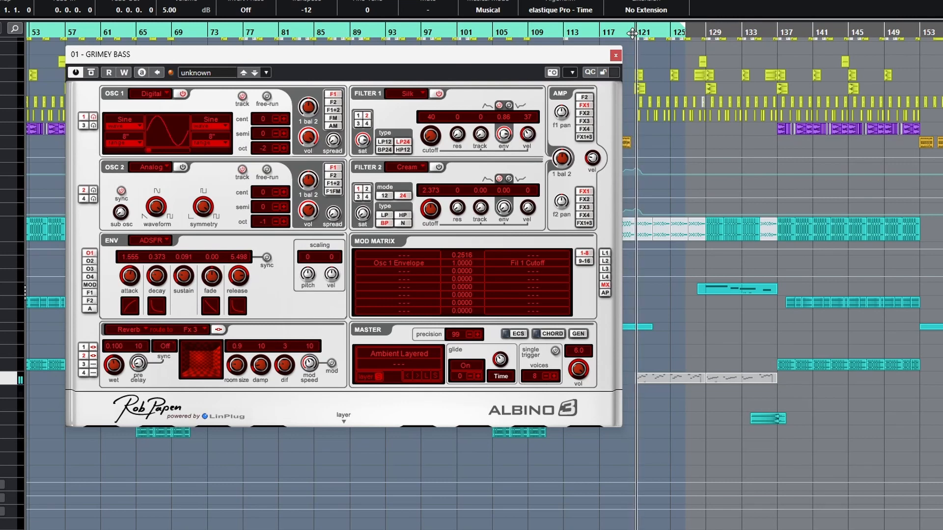
pyautogui.click(616, 56)
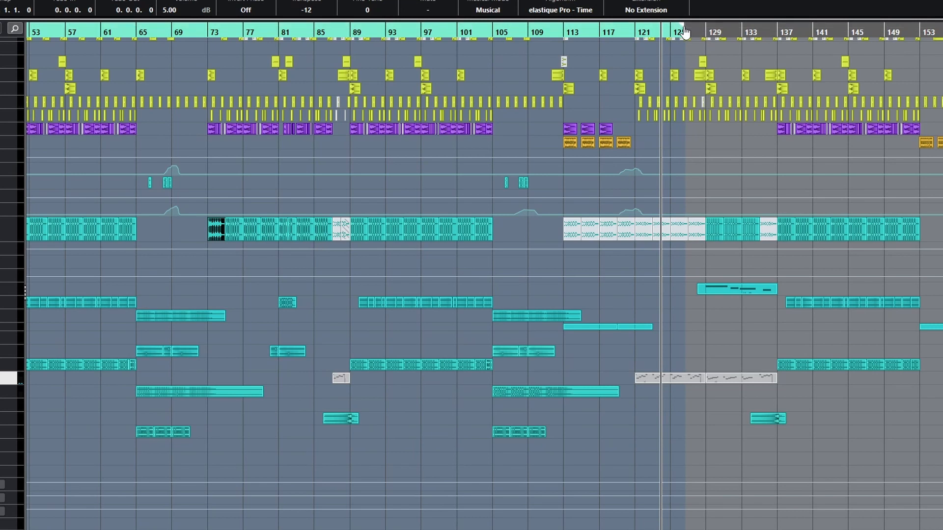
# Extend the cycle range's end to about bar 132 and play from just before bar 121 with the GRIMEY BASS channel settings open.
pyautogui.moveTo(684, 29); pyautogui.dragTo(730, 29)
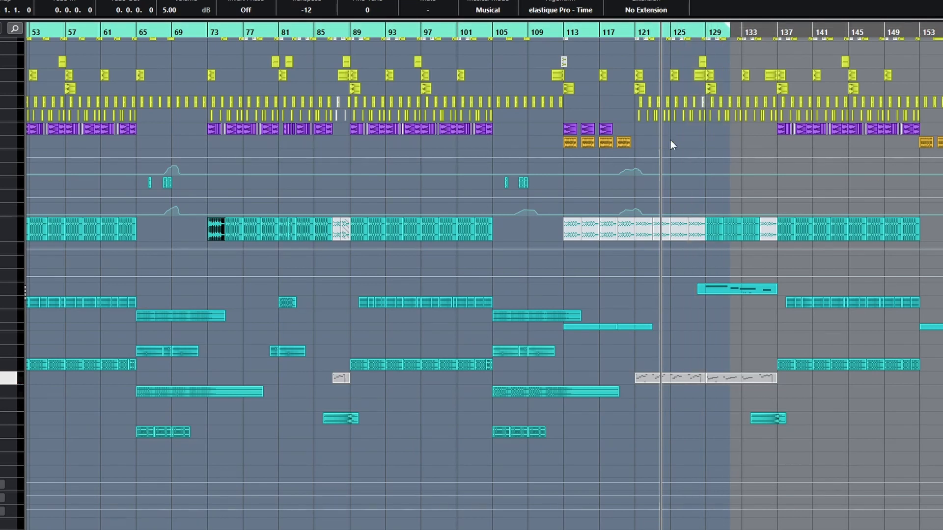
pyautogui.click(631, 31)
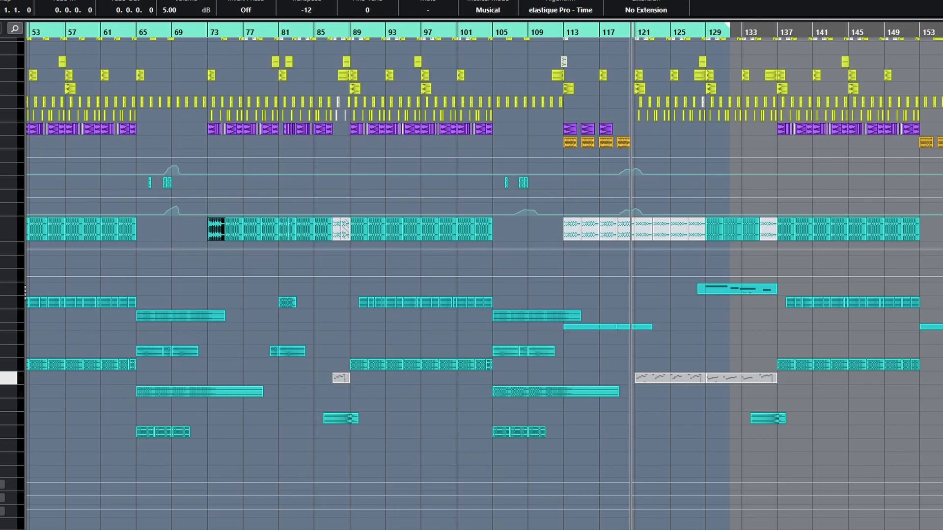
pyautogui.press('e')
pyautogui.press('space')
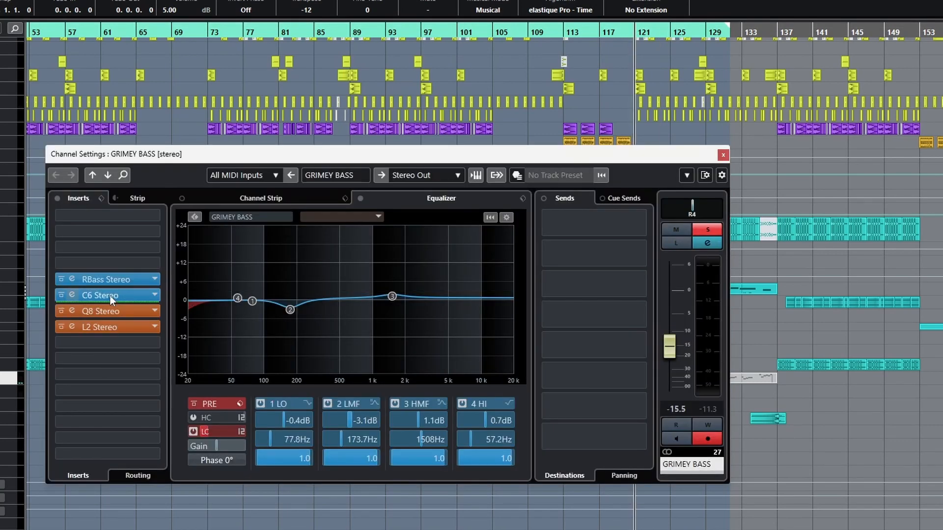
# Compare the bass without processing by bypassing the RBass and C6 inserts in turn during playback, and re-enable both.
pyautogui.click(62, 279)
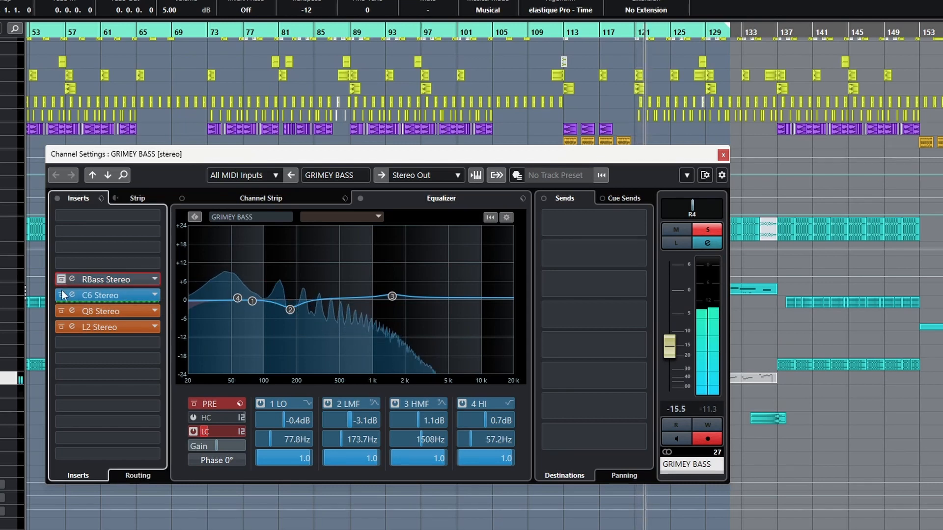
pyautogui.click(59, 297)
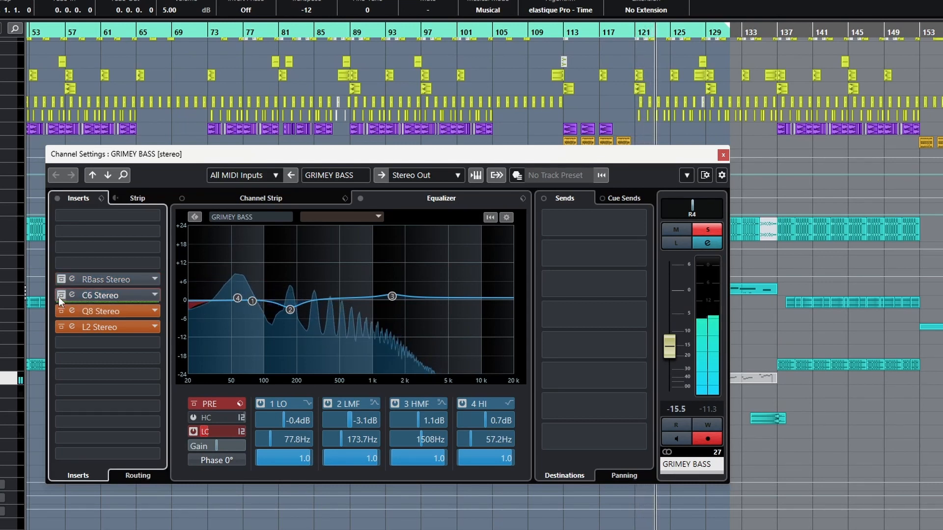
pyautogui.click(57, 296)
pyautogui.click(60, 282)
# Open the RBass insert on GRIMEY BASS and set its intensity to -9.3.
pyautogui.click(71, 279)
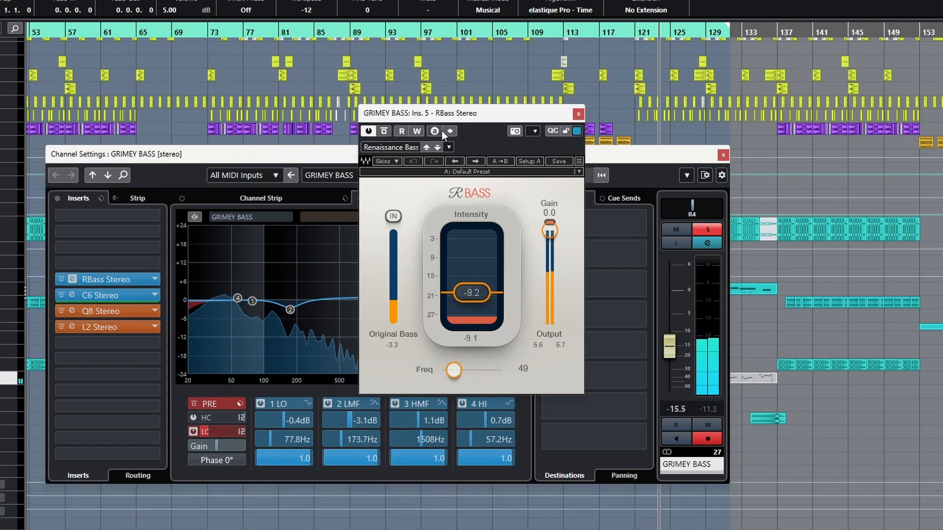
pyautogui.moveTo(452, 117); pyautogui.dragTo(650, 126)
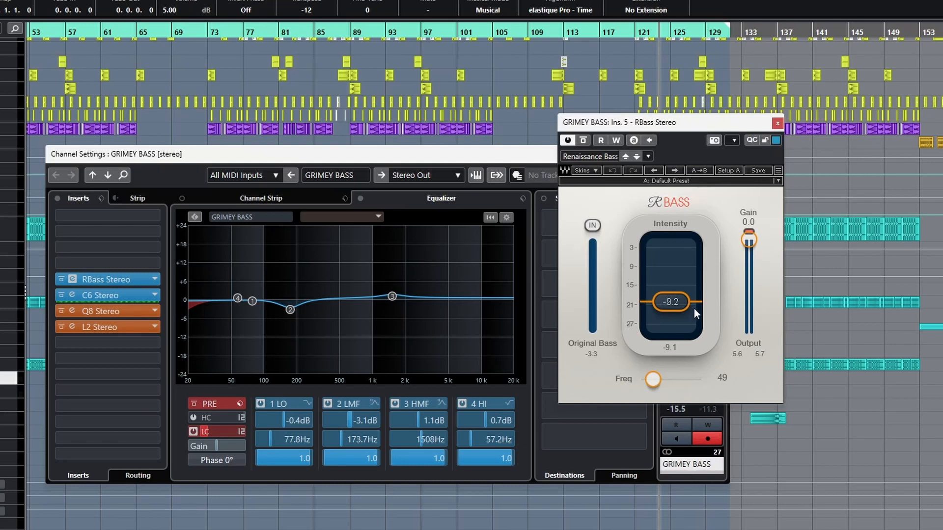
pyautogui.moveTo(694, 309); pyautogui.dragTo(671, 316)
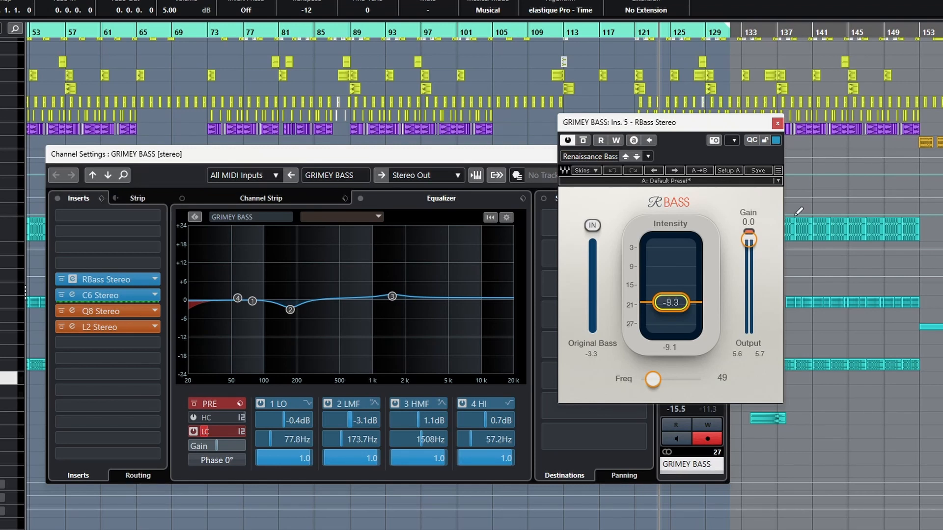
pyautogui.click(776, 125)
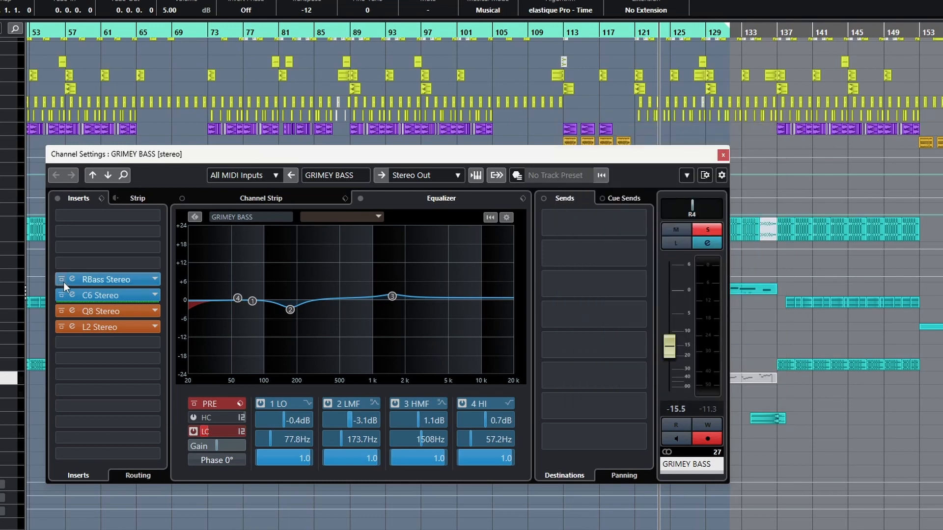
# Play the bass with the C6 multiband compressor open to examine its band activity, and close the plug-in and channel settings.
pyautogui.click(72, 295)
pyautogui.moveTo(227, 101); pyautogui.dragTo(318, 108)
pyautogui.press('space')
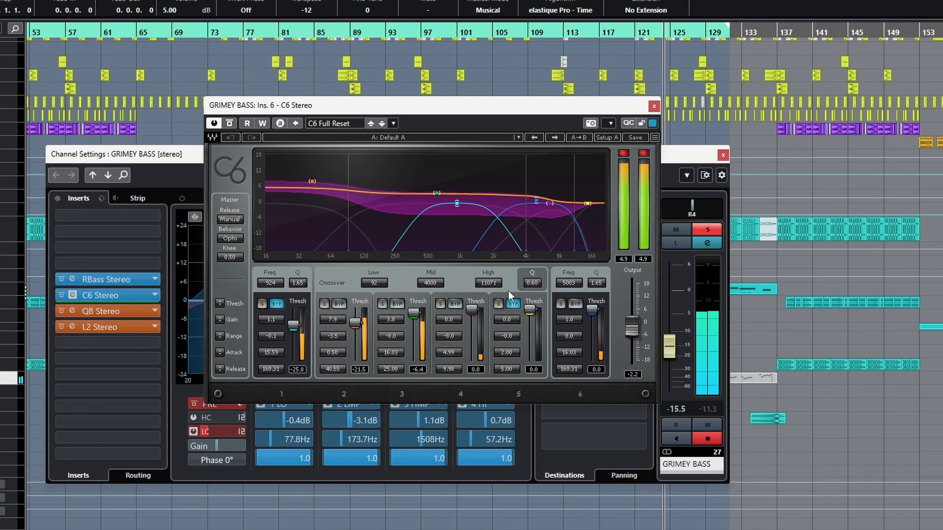
pyautogui.press('space')
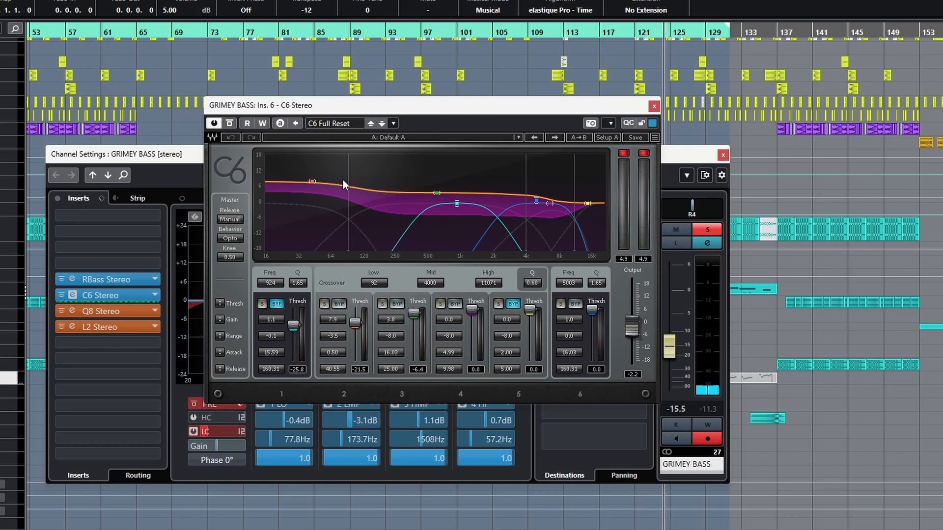
pyautogui.press('space')
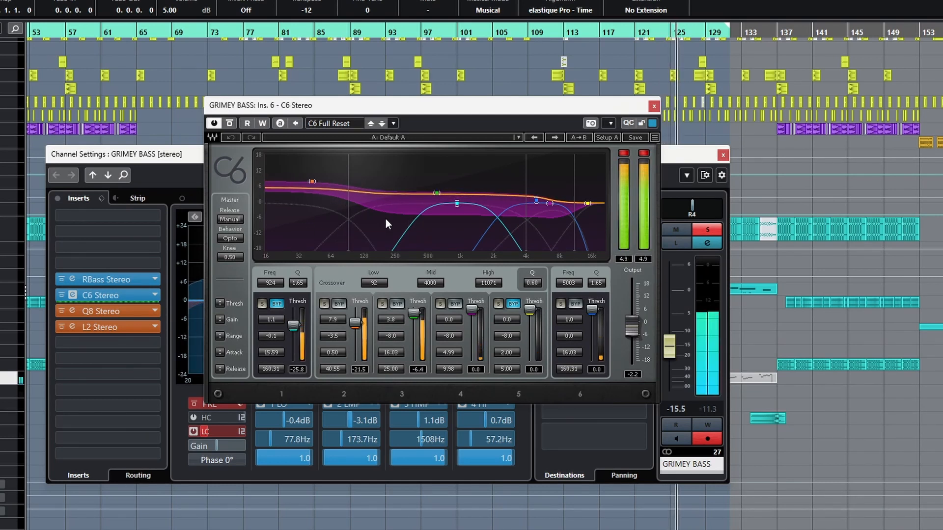
pyautogui.press('space')
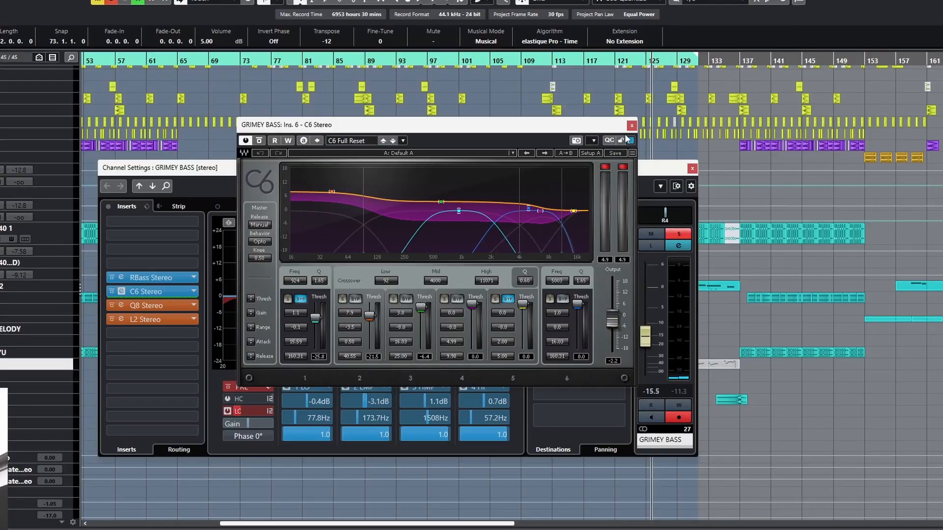
pyautogui.click(636, 121)
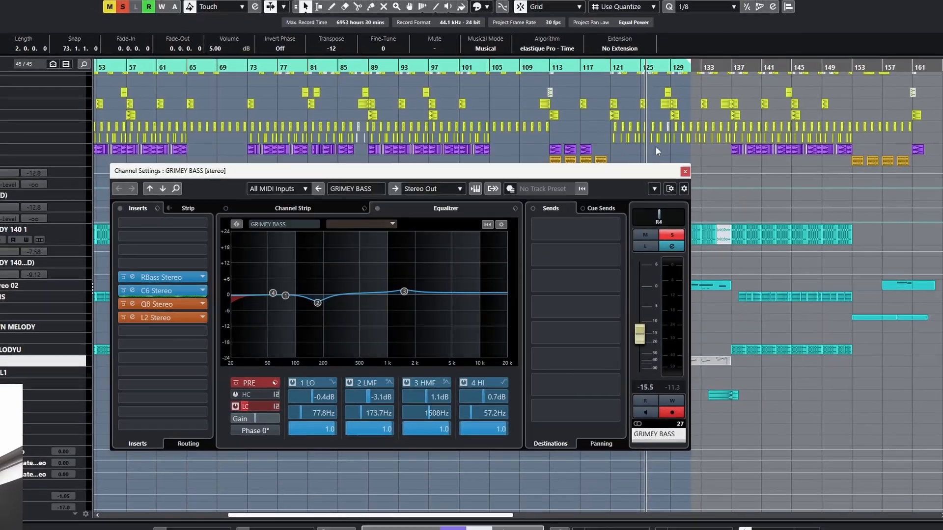
pyautogui.click(699, 166)
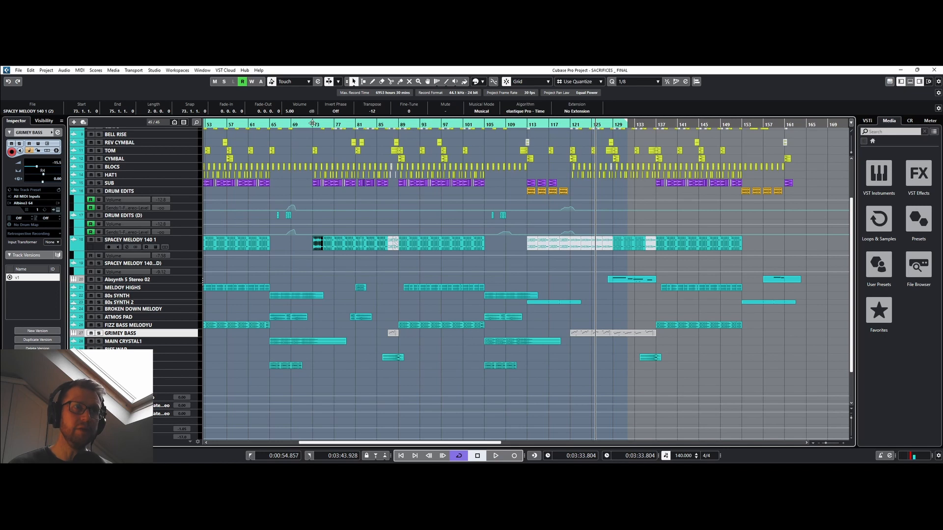
# Play briefly from bar 73 with the SUB track soloed to hear the sub bass.
pyautogui.click(313, 123)
pyautogui.press('space')
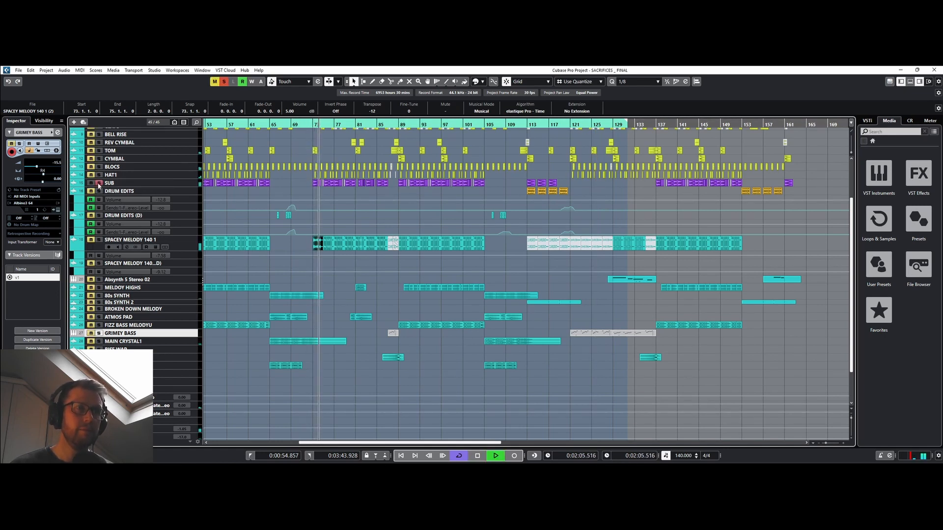
pyautogui.press('space')
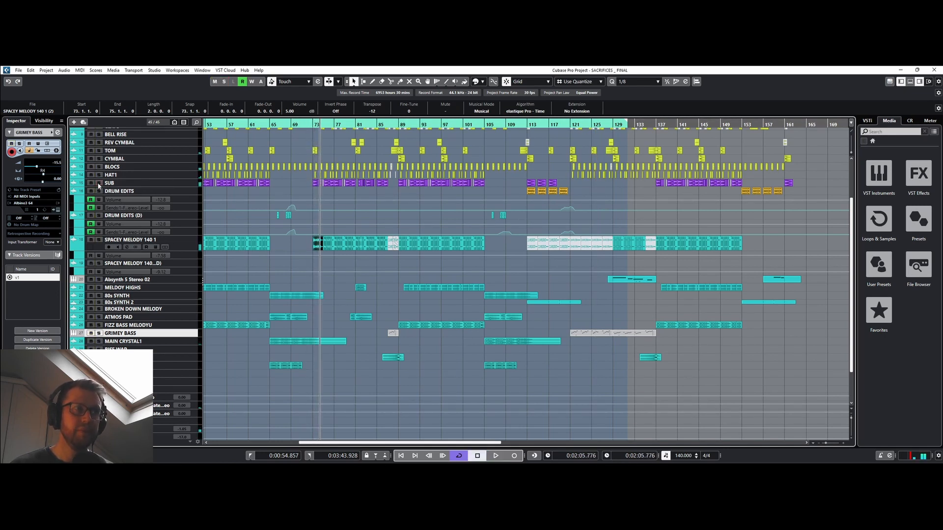
# Extend the cycle range's end to about bar 134 and play from just before bar 121 with the GRIMEY BASS channel settings open.
pyautogui.click(569, 126)
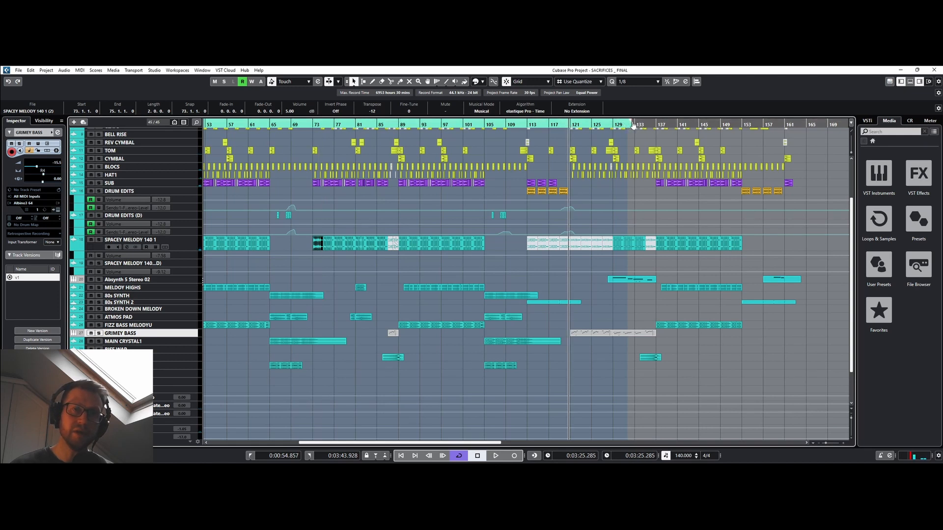
pyautogui.moveTo(633, 125); pyautogui.dragTo(639, 126)
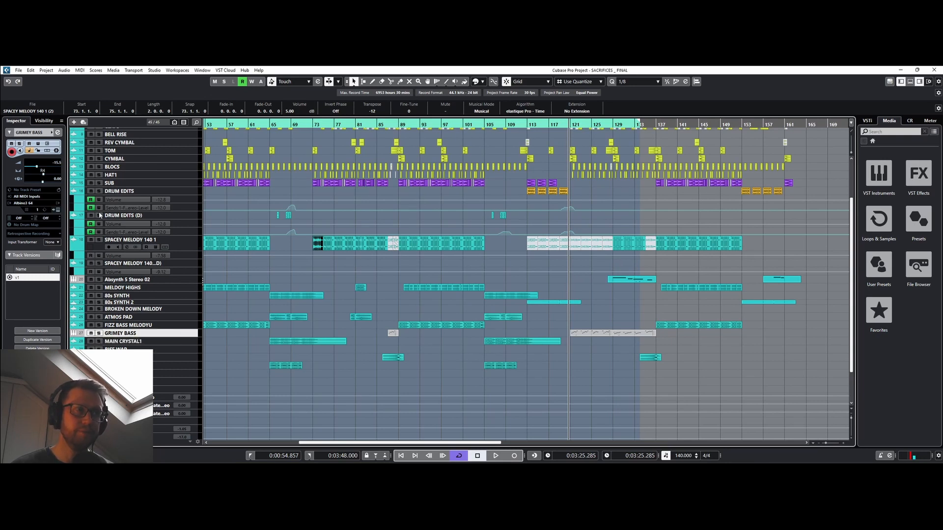
pyautogui.click(58, 132)
pyautogui.press('space')
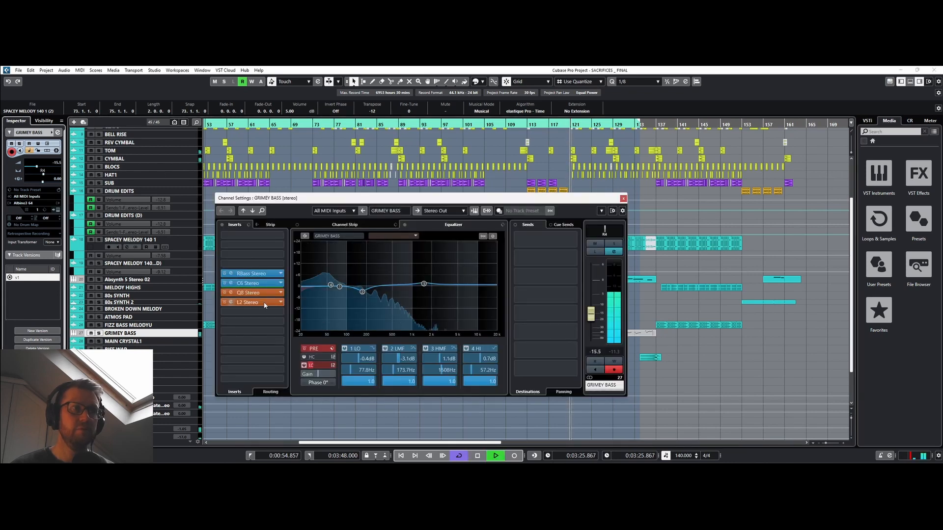
pyautogui.press('space')
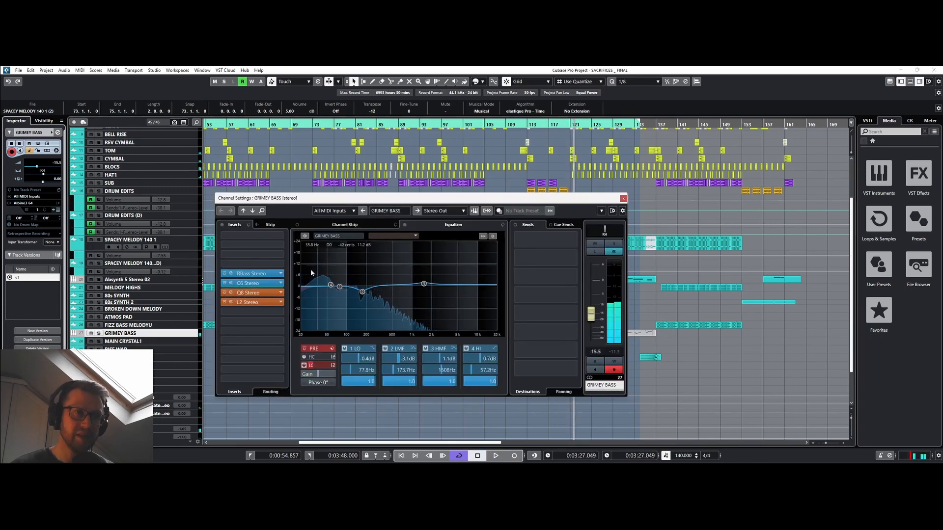
# Examine the band settings of the Q8 equalizer insert on GRIMEY BASS.
pyautogui.click(248, 293)
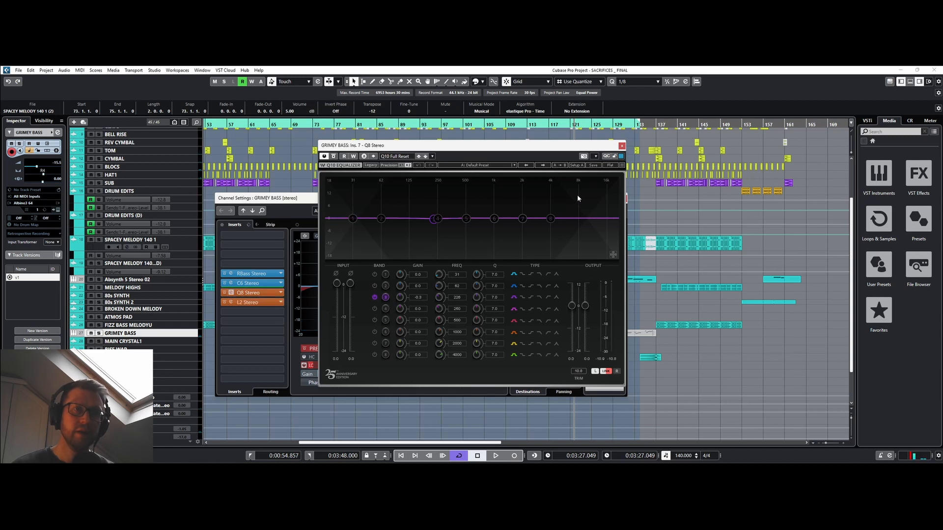
pyautogui.click(622, 145)
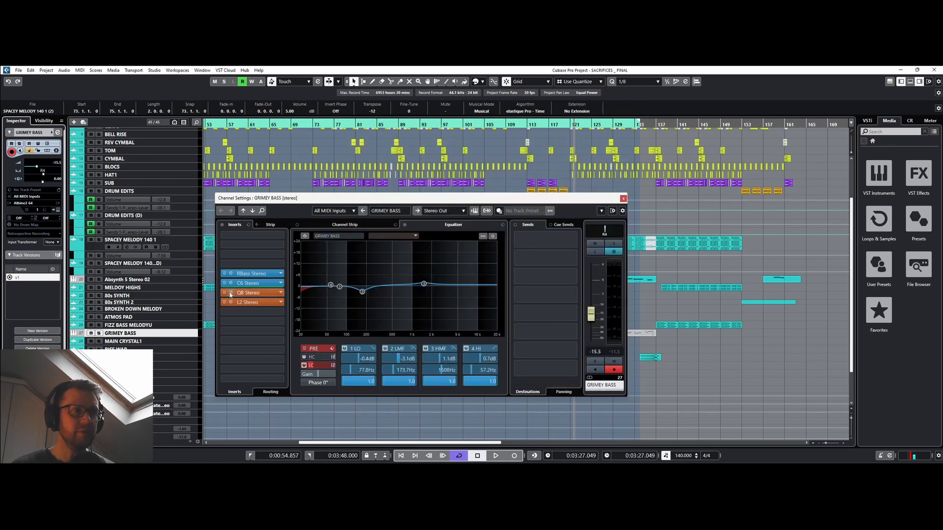
pyautogui.click(250, 292)
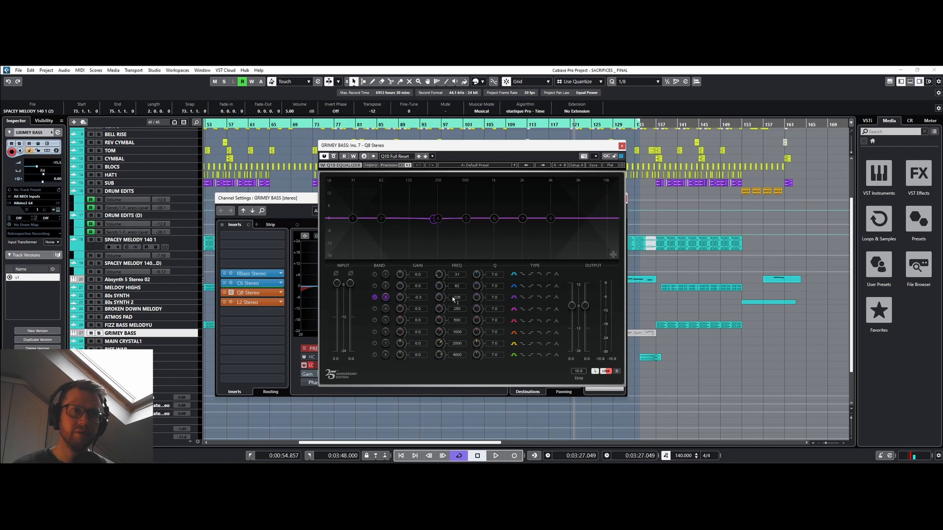
pyautogui.click(622, 146)
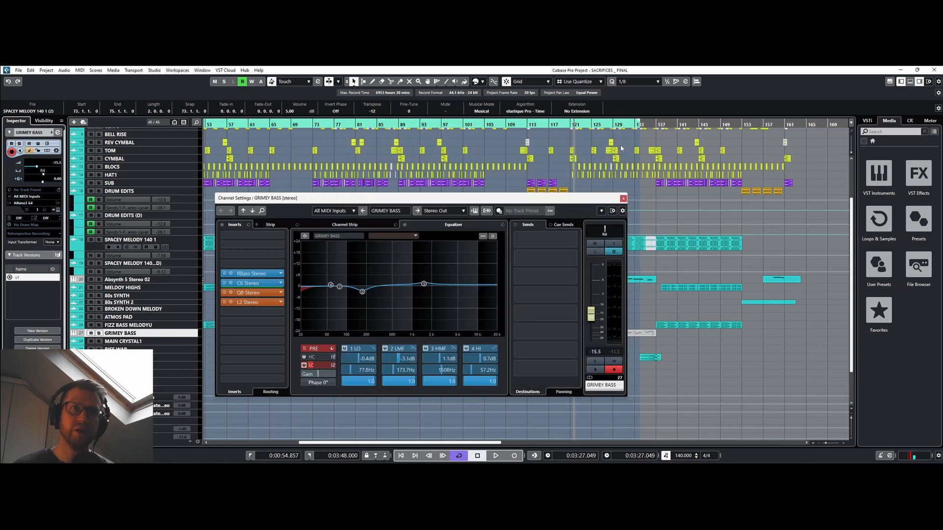
# Examine the L2 Ultramaximizer insert on GRIMEY BASS and close the channel settings.
pyautogui.click(245, 302)
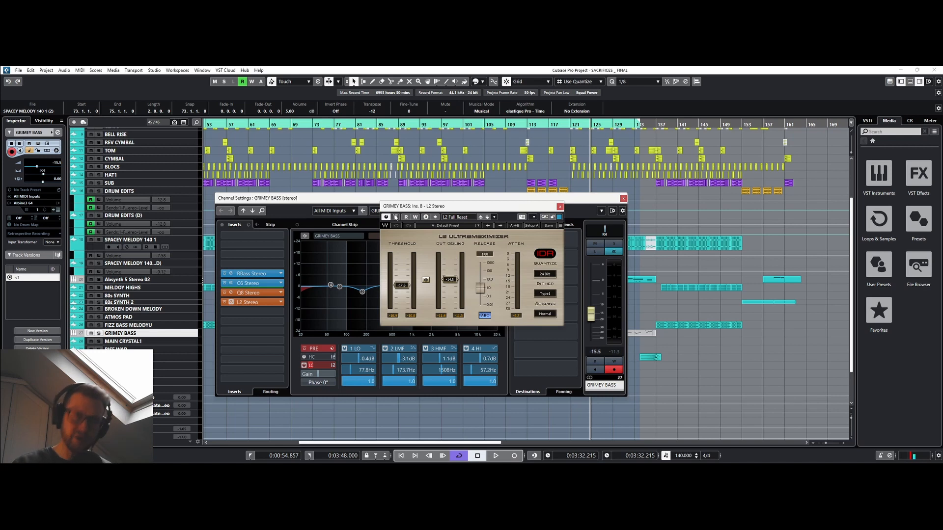
pyautogui.click(560, 207)
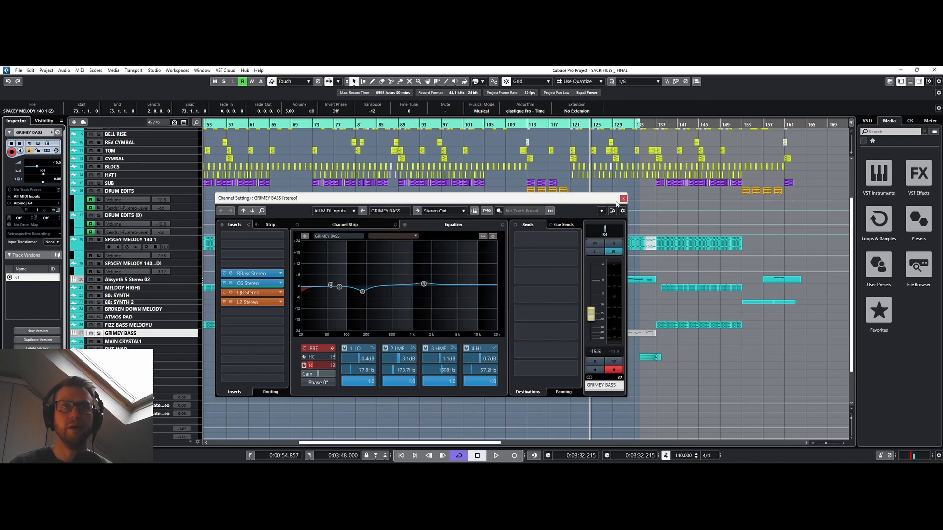
pyautogui.click(622, 199)
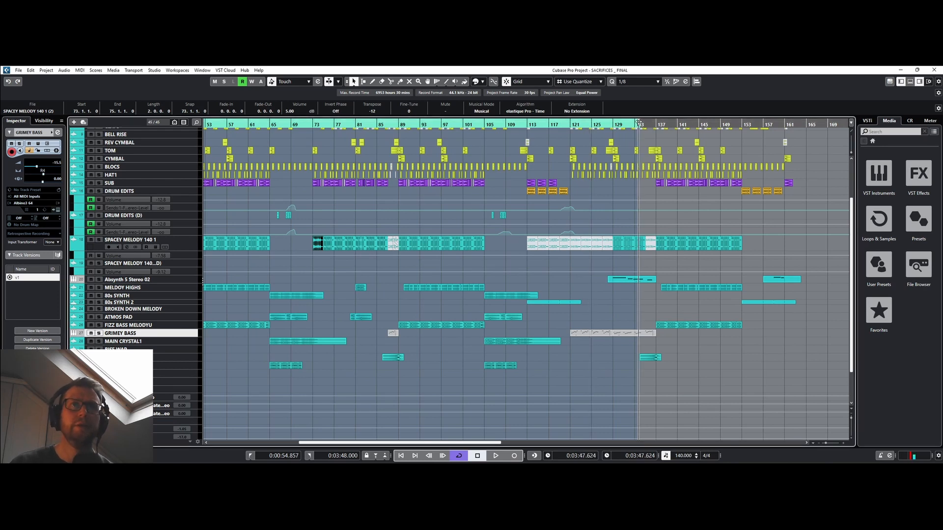
# Extend the cycle range's end to about bar 142 and play briefly from about bar 127.
pyautogui.click(623, 124)
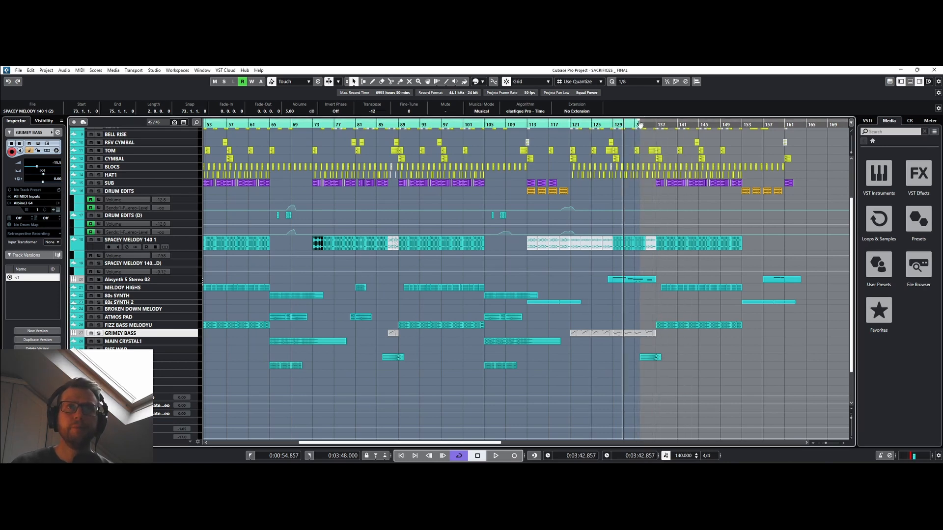
pyautogui.moveTo(640, 120); pyautogui.dragTo(682, 121)
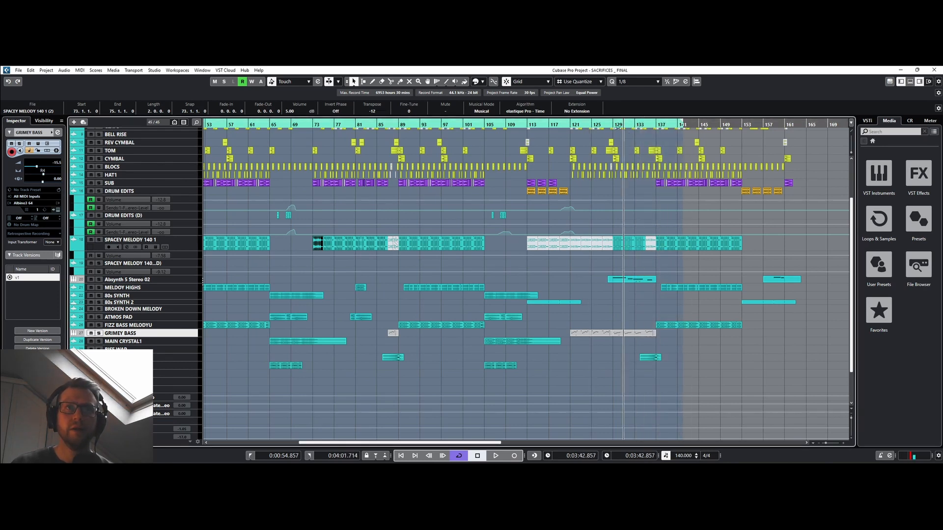
pyautogui.click(601, 124)
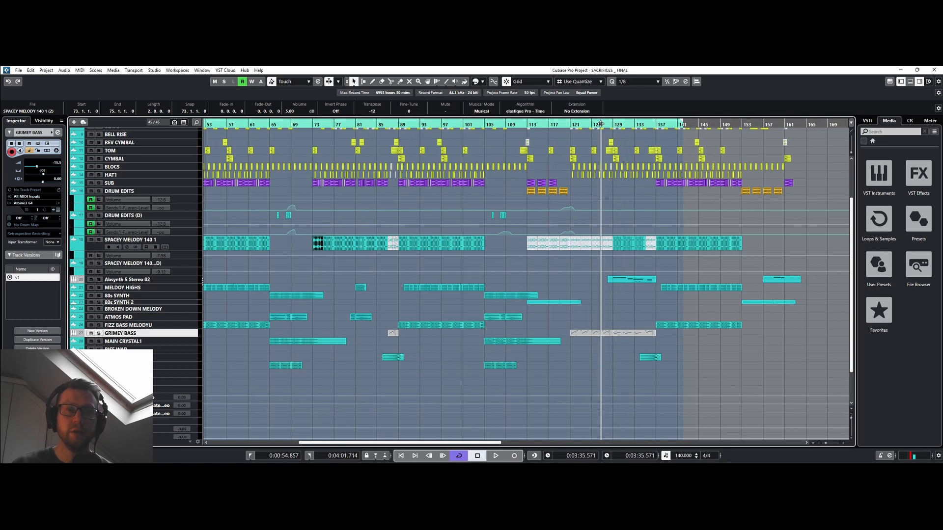
pyautogui.press('space')
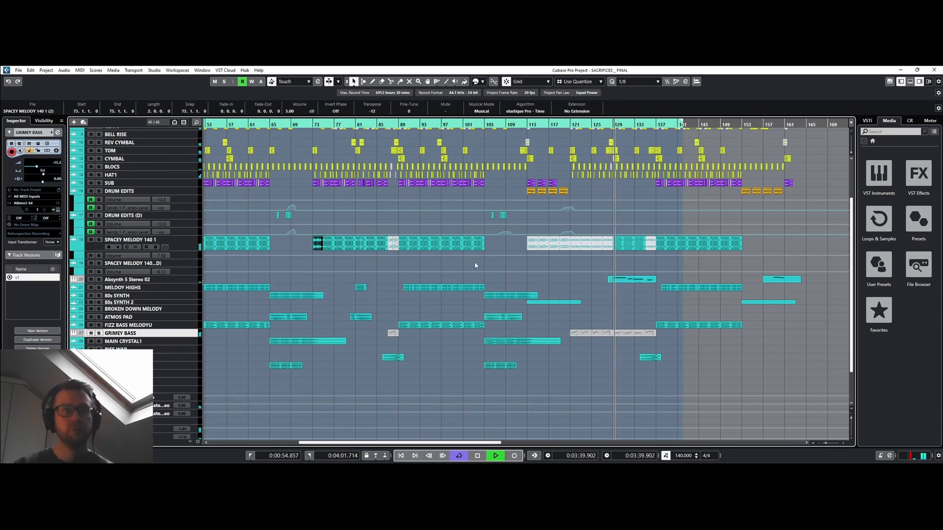
pyautogui.press('space')
# Solo the SPACEY MELODY 140 1 track, play it from about bar 128, and unsolo it during playback.
pyautogui.click(99, 240)
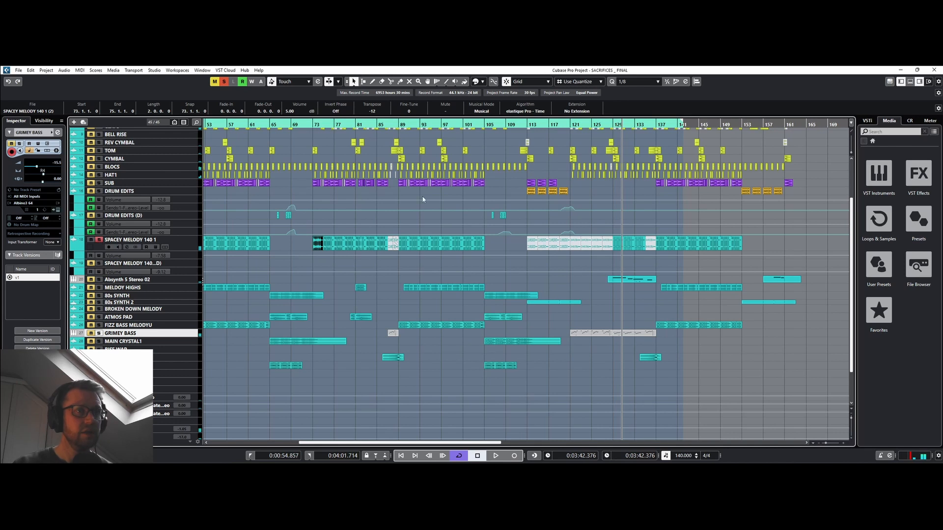
pyautogui.click(609, 124)
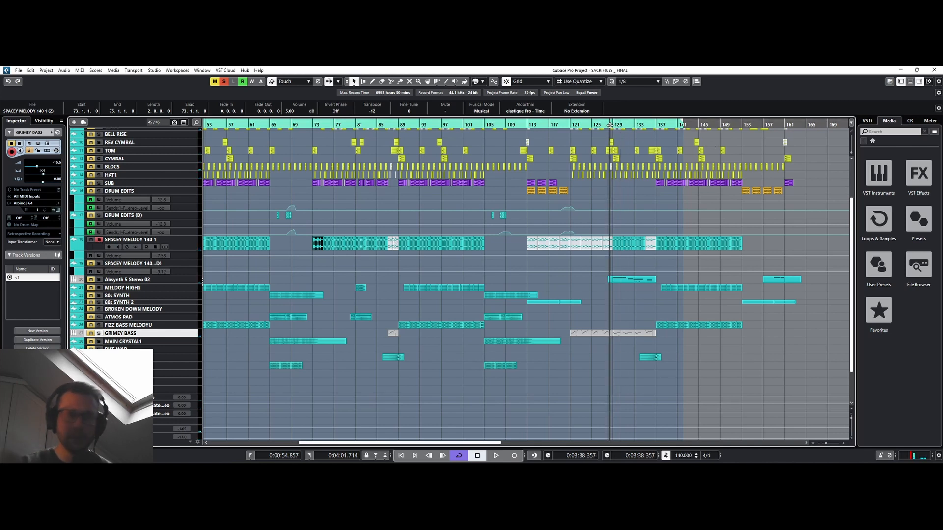
pyautogui.press('space')
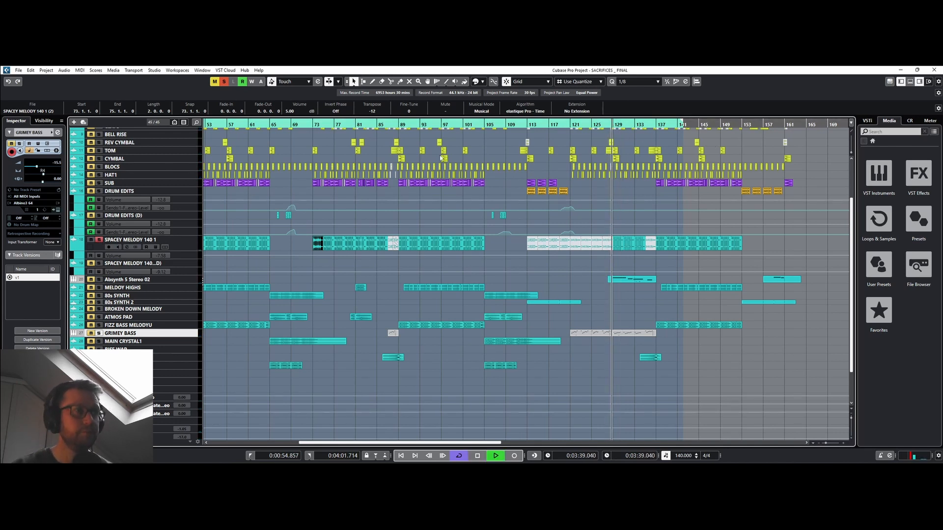
pyautogui.click(99, 239)
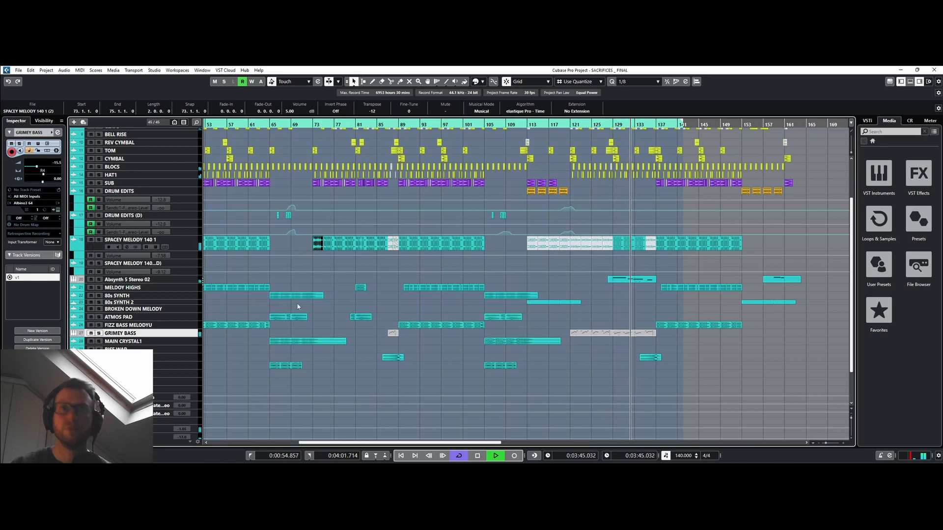
# Solo the Absynth 5 Stereo 02 track and play it from about bar 128 to hear the part.
pyautogui.click(98, 280)
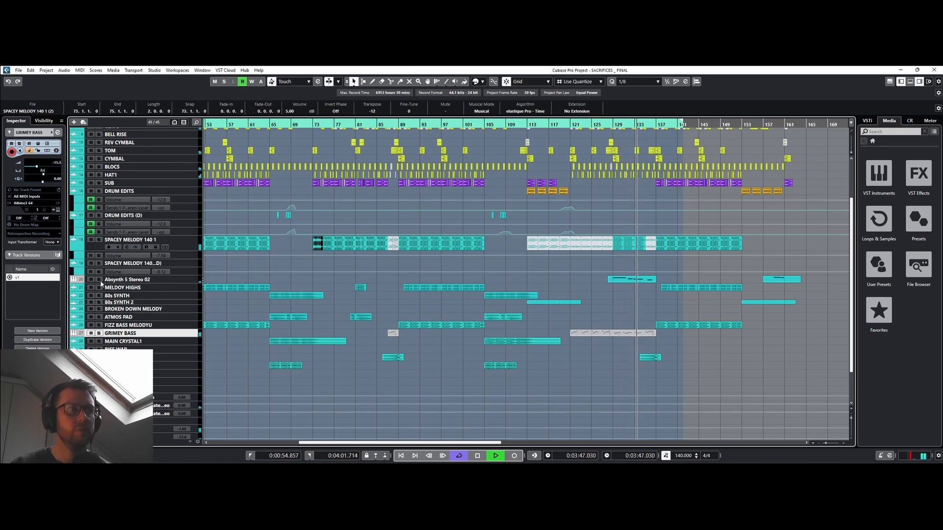
pyautogui.press('space')
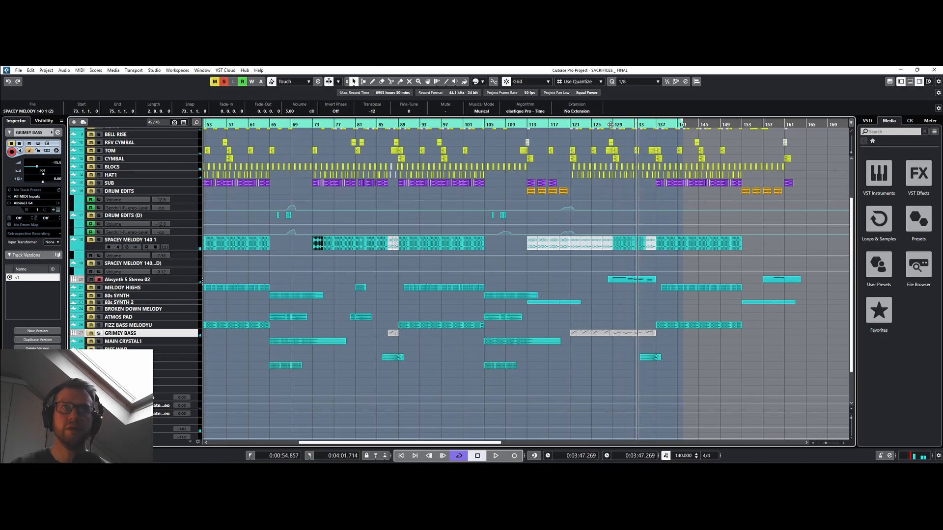
pyautogui.click(610, 124)
pyautogui.press('space')
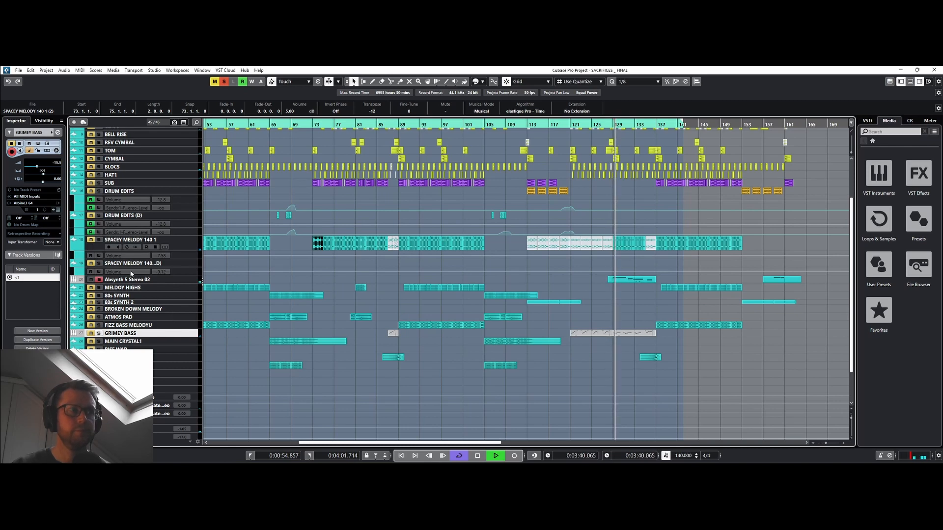
pyautogui.click(57, 210)
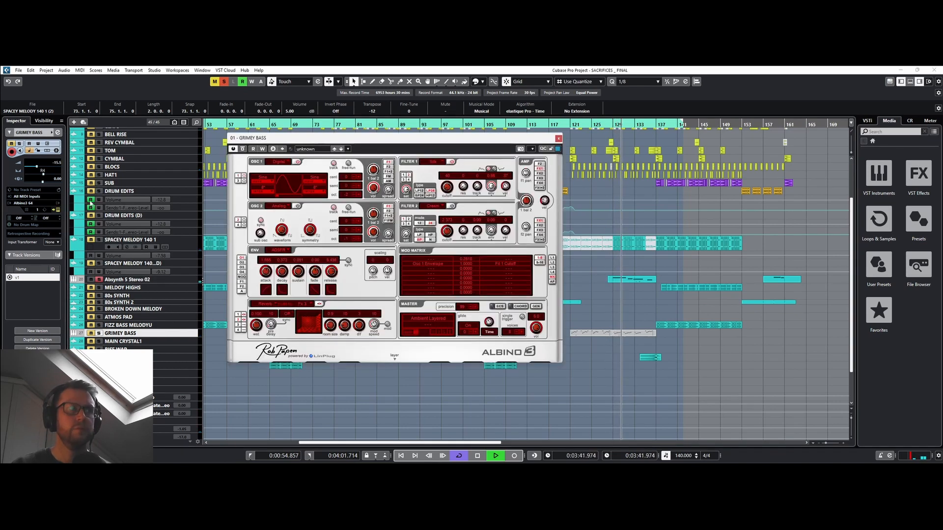
pyautogui.click(558, 139)
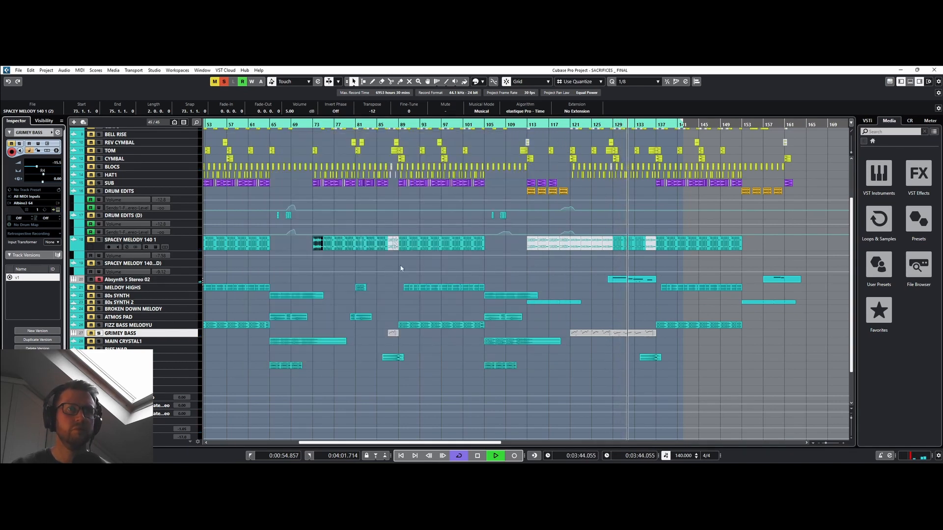
pyautogui.press('space')
# Open the Absynth 5 instrument of the Absynth 5 Stereo 02 track, examine its patch modules, and close it.
pyautogui.rightClick(166, 282)
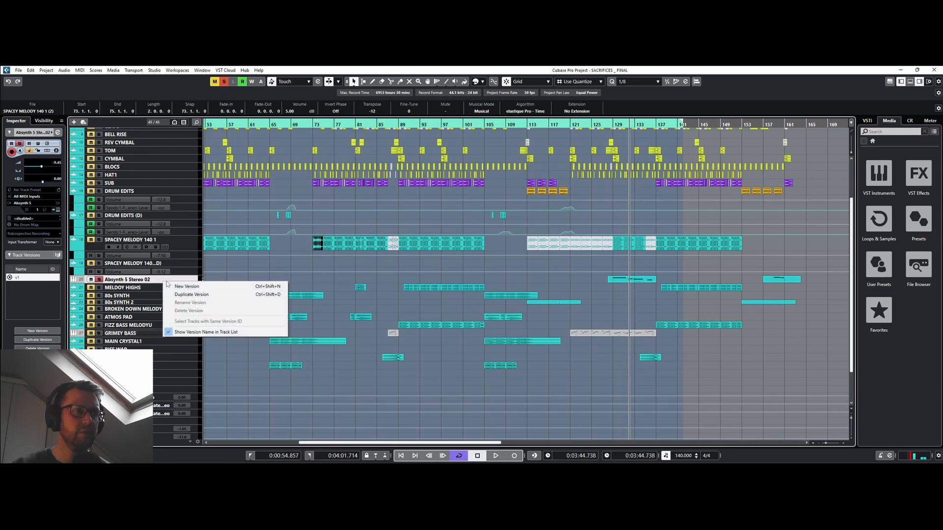
pyautogui.click(57, 210)
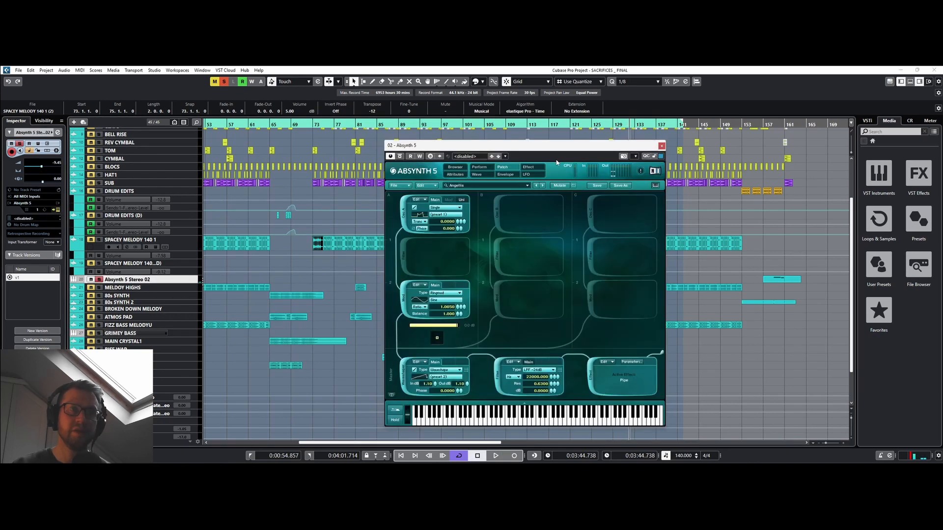
pyautogui.moveTo(545, 152); pyautogui.dragTo(579, 157)
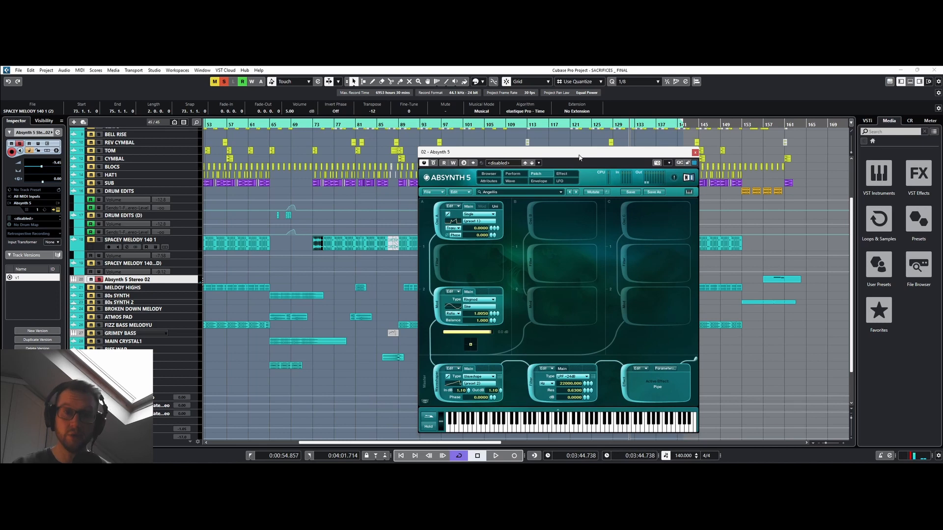
pyautogui.moveTo(579, 157); pyautogui.dragTo(422, 147)
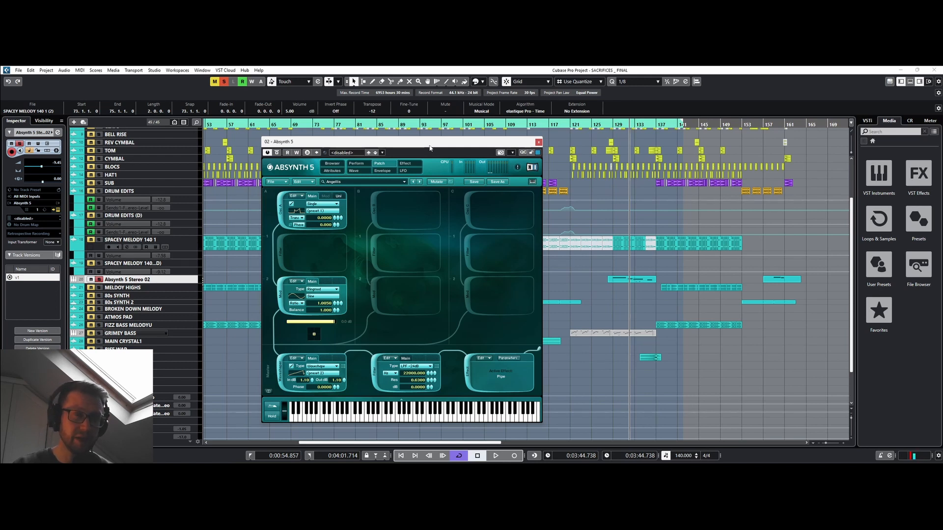
pyautogui.moveTo(429, 147); pyautogui.dragTo(486, 140)
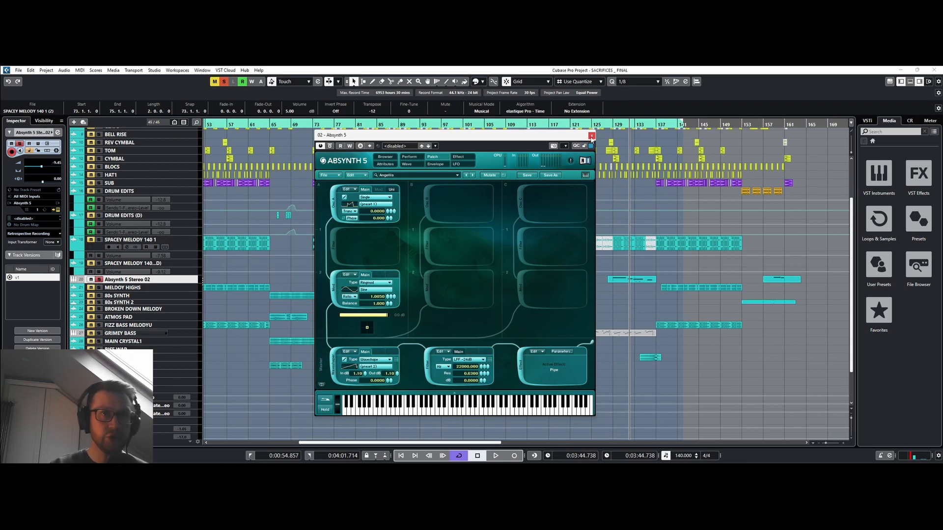
pyautogui.click(592, 136)
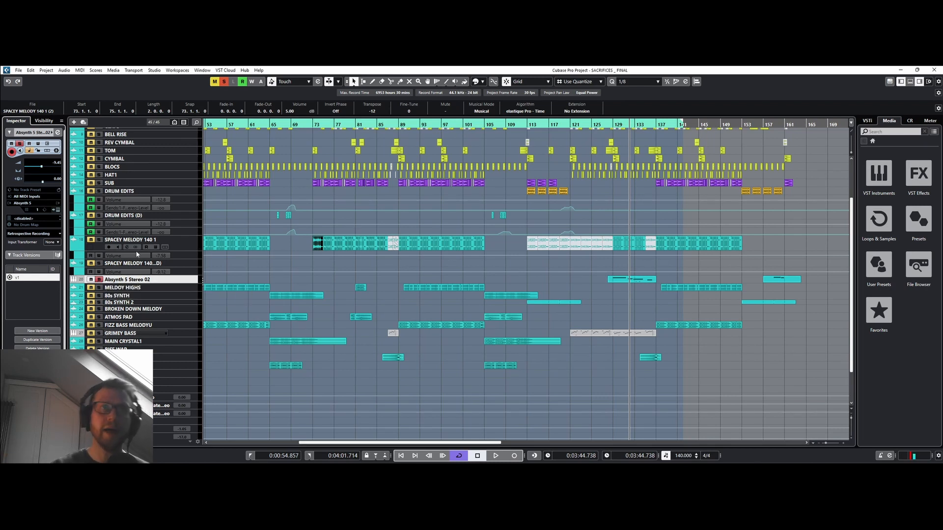
# Unsolo Absynth 5 Stereo 02 and play the full mix from about bar 132 through the section before bar 137.
pyautogui.press('space')
pyautogui.click(99, 279)
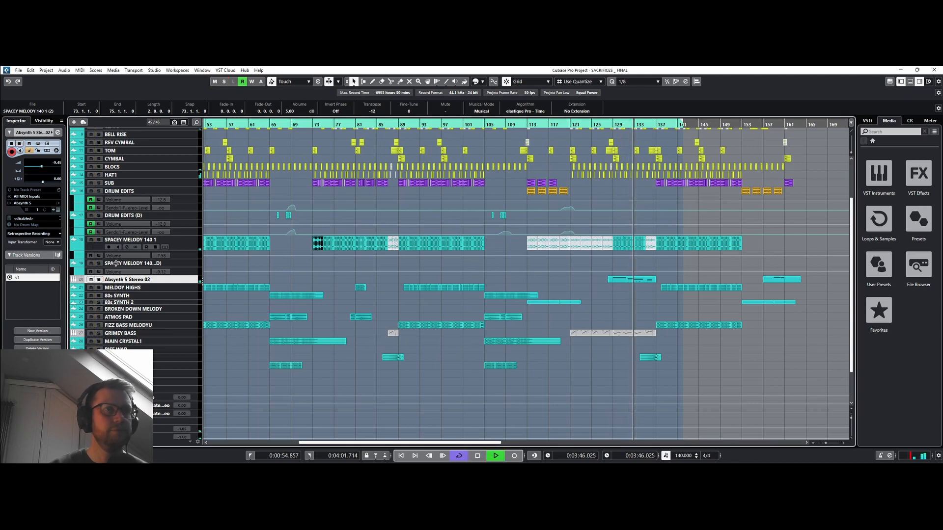
pyautogui.moveTo(492, 442); pyautogui.dragTo(543, 444)
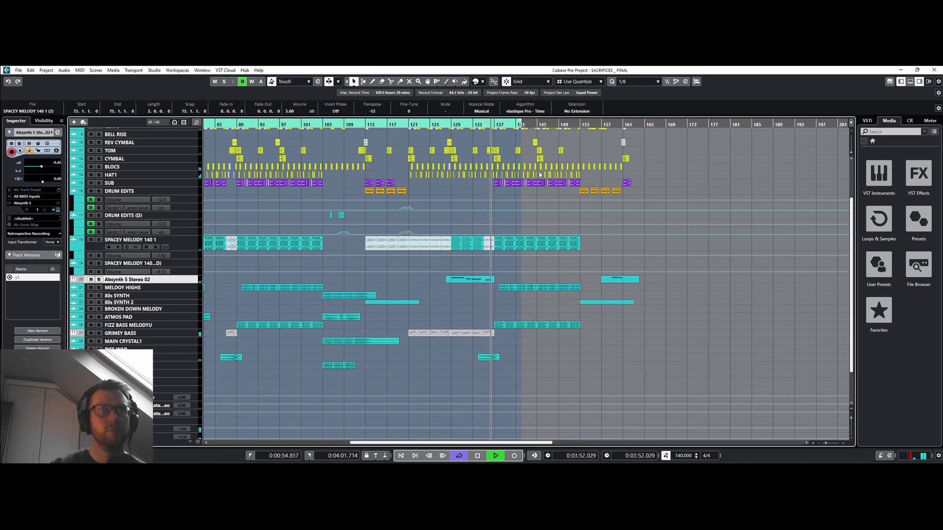
pyautogui.scroll(2, 520, 124)
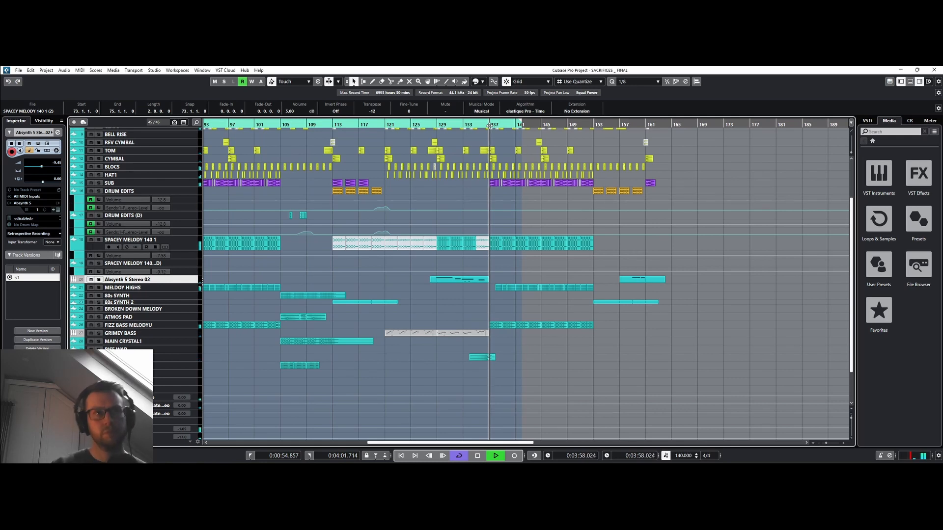
pyautogui.press('space')
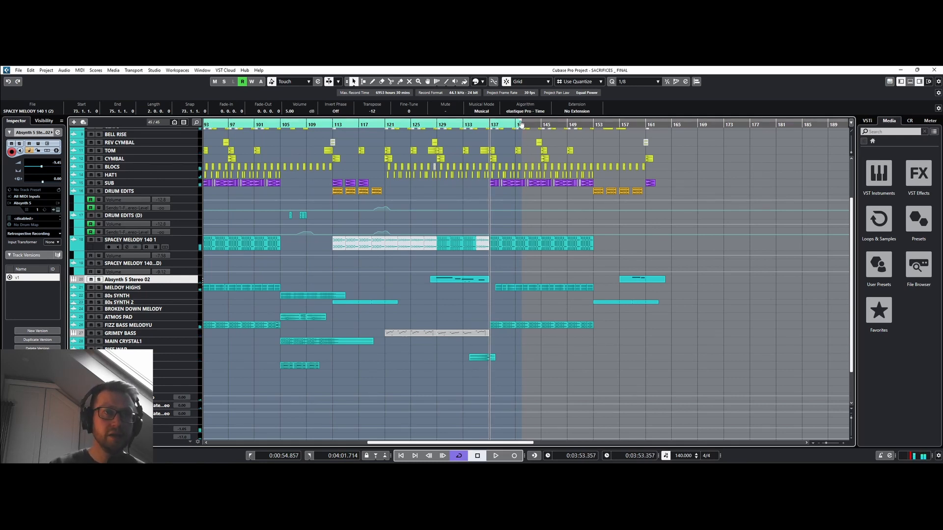
# Extend the cycle range's end to about bar 163 and play from bar 137, skipping ahead to about bar 152.
pyautogui.moveTo(542, 129); pyautogui.dragTo(610, 133)
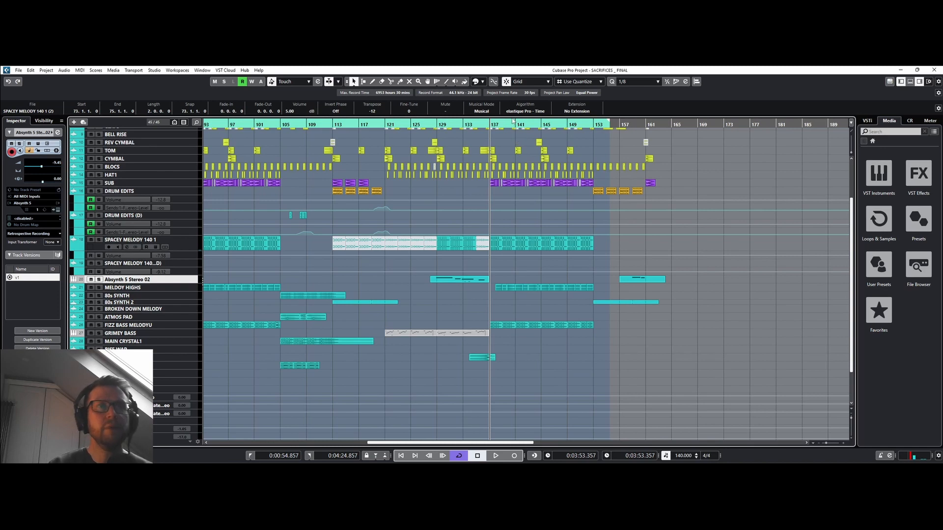
pyautogui.press('space')
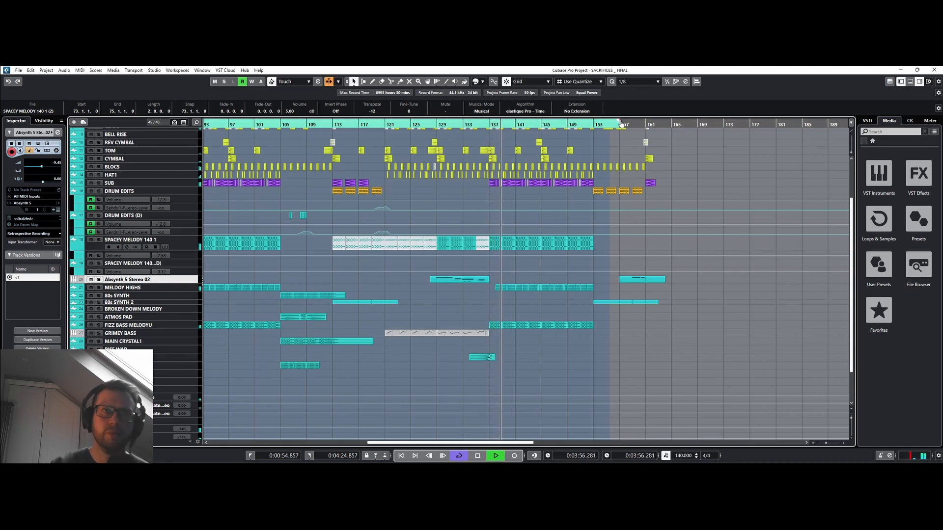
pyautogui.moveTo(621, 124); pyautogui.dragTo(659, 123)
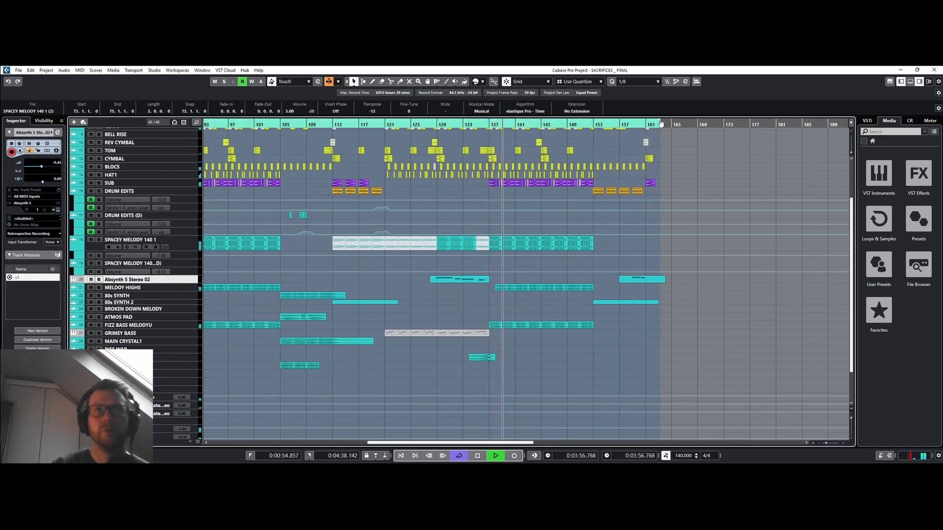
pyautogui.click(587, 124)
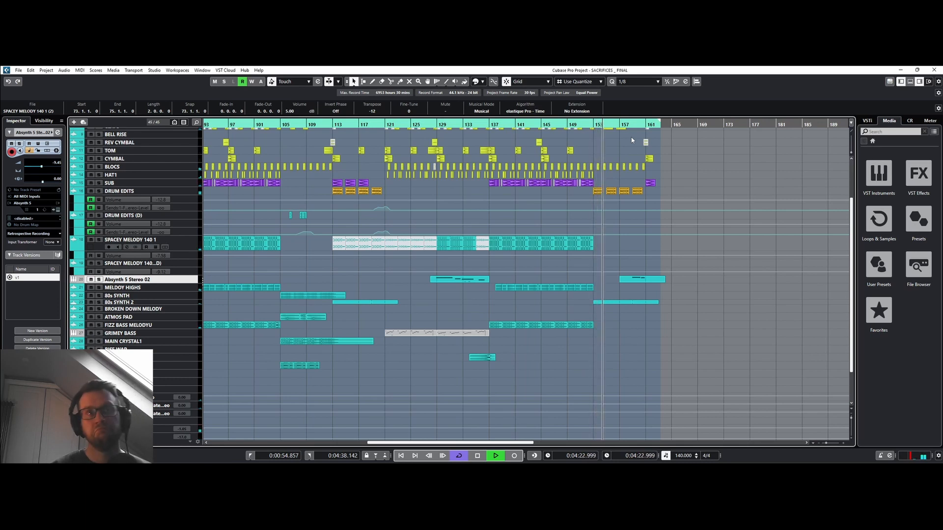
pyautogui.press('space')
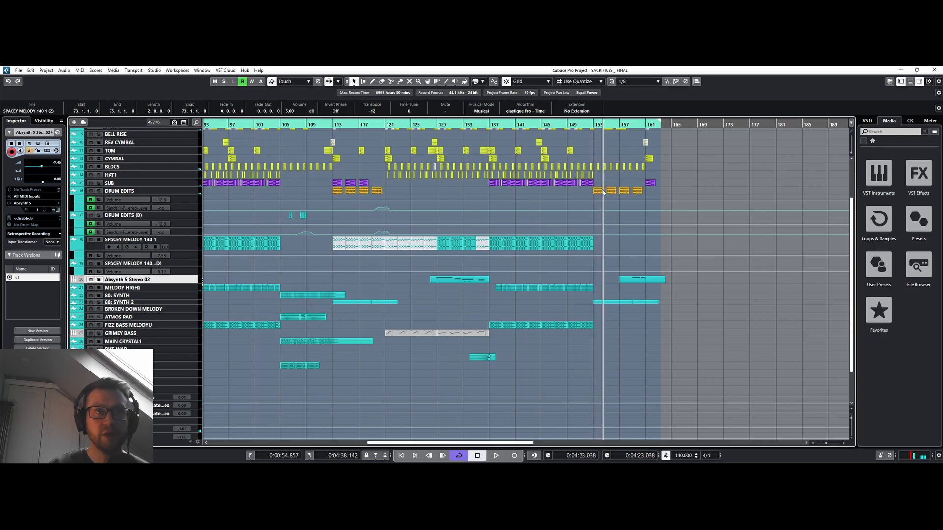
# Play briefly from just before bar 113 and return the playback position to that point.
pyautogui.click(331, 123)
pyautogui.press('space')
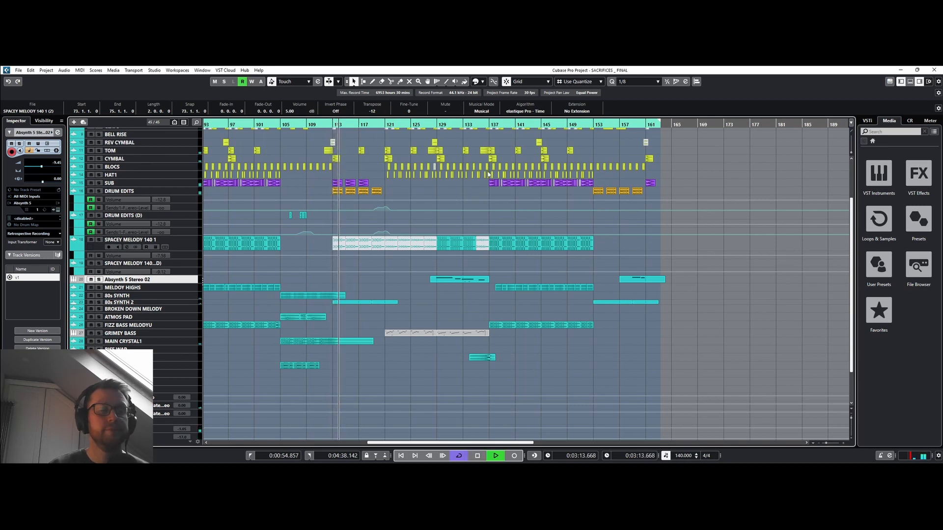
pyautogui.press('space')
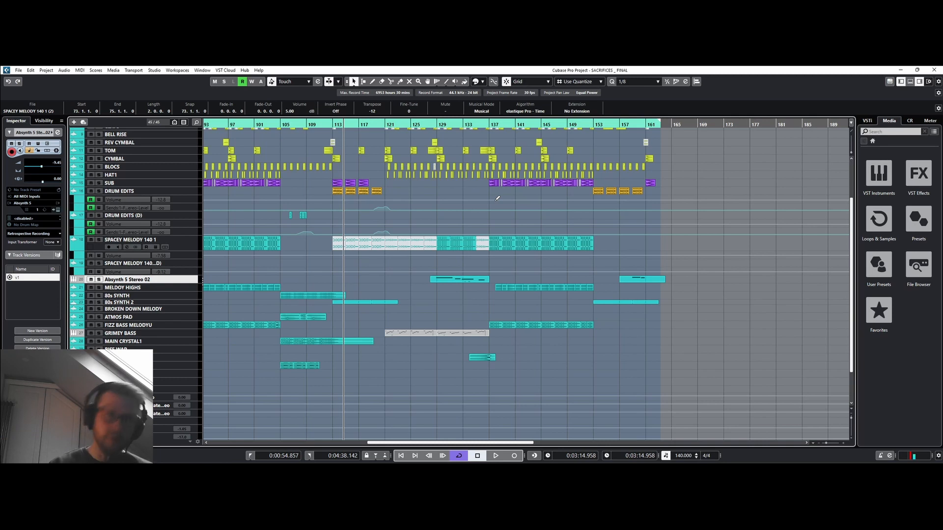
pyautogui.click(330, 124)
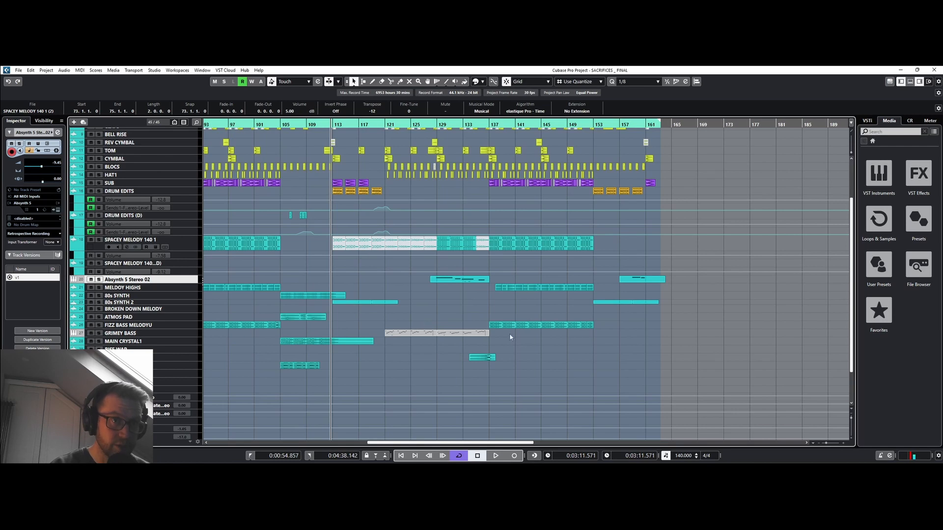
# Solo all the drum tracks from HATIES FX down through HAT1, leaving ARK STABS and SUB unsoloed.
pyautogui.moveTo(483, 443); pyautogui.dragTo(248, 433)
pyautogui.scroll(4, 255, 207)
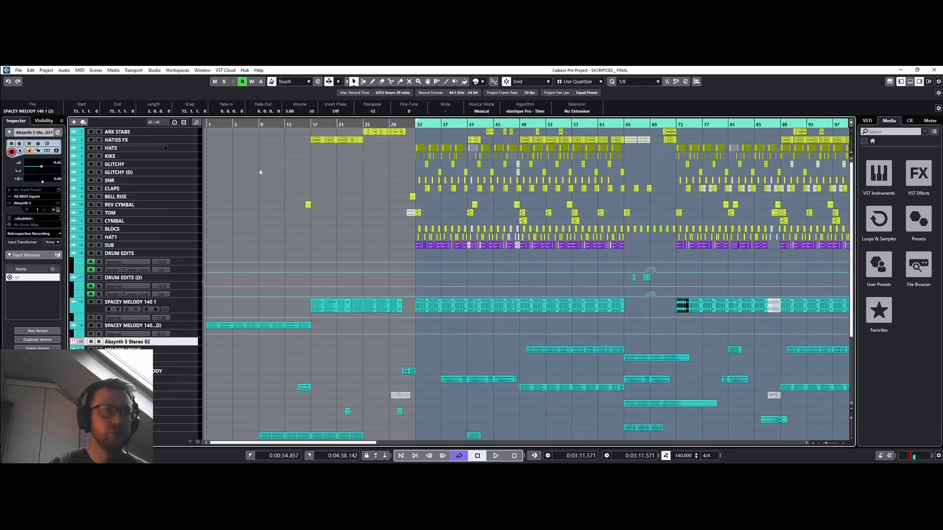
pyautogui.click(101, 142)
pyautogui.click(101, 149)
pyautogui.click(100, 157)
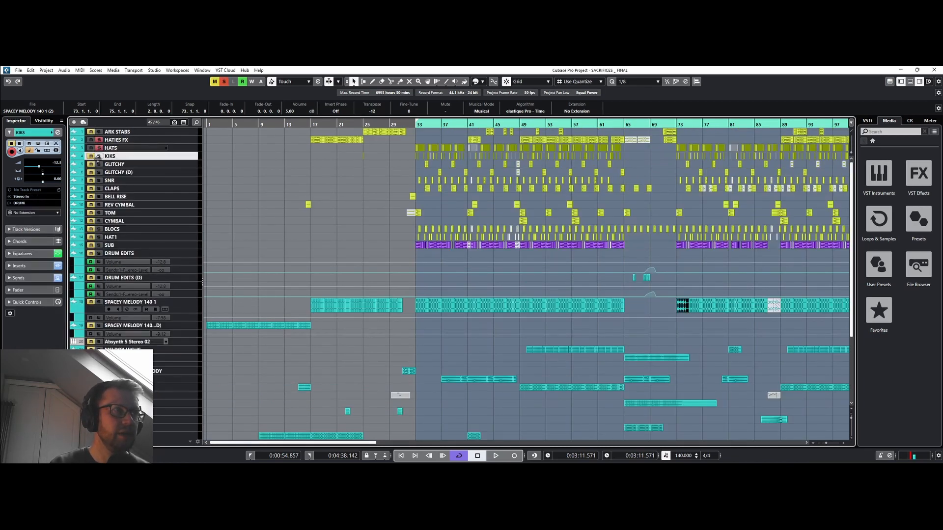
pyautogui.click(100, 156)
pyautogui.click(99, 164)
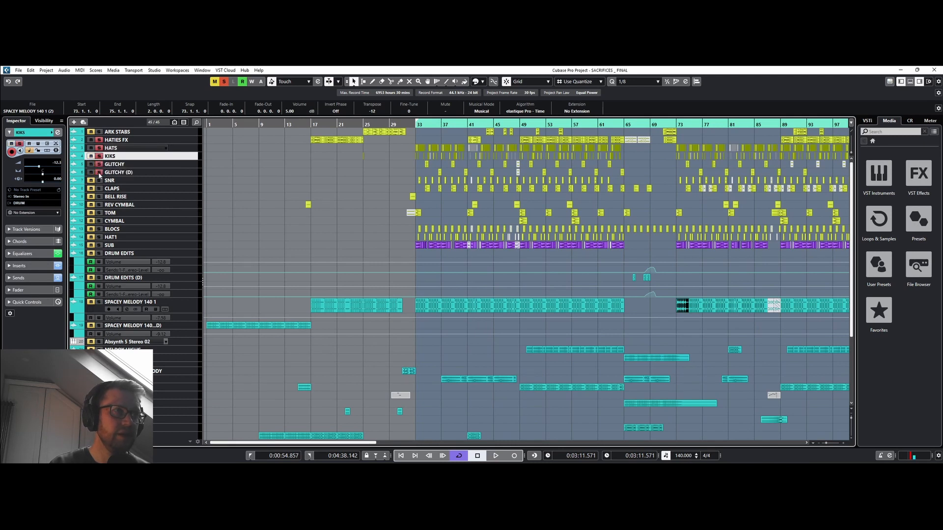
pyautogui.click(99, 172)
pyautogui.click(99, 180)
pyautogui.click(99, 188)
pyautogui.click(100, 197)
pyautogui.click(99, 205)
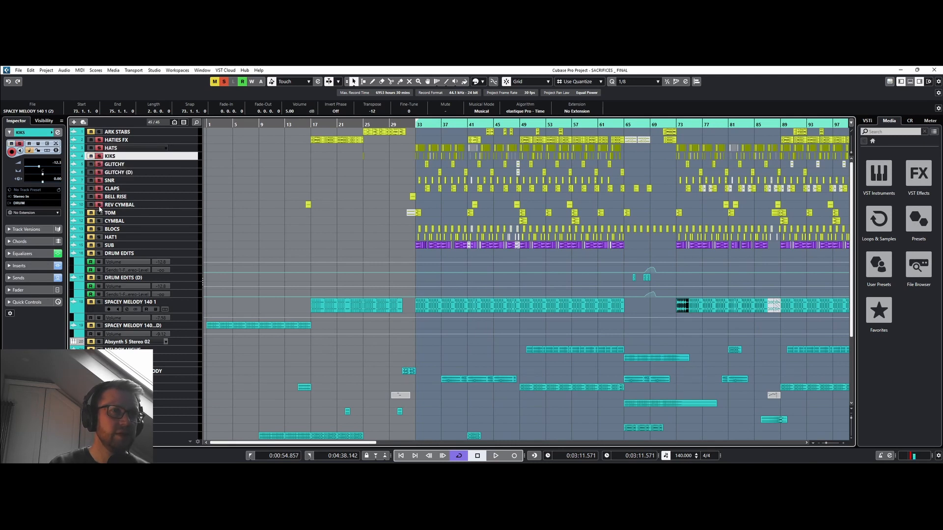
pyautogui.click(99, 213)
pyautogui.click(99, 221)
pyautogui.click(99, 229)
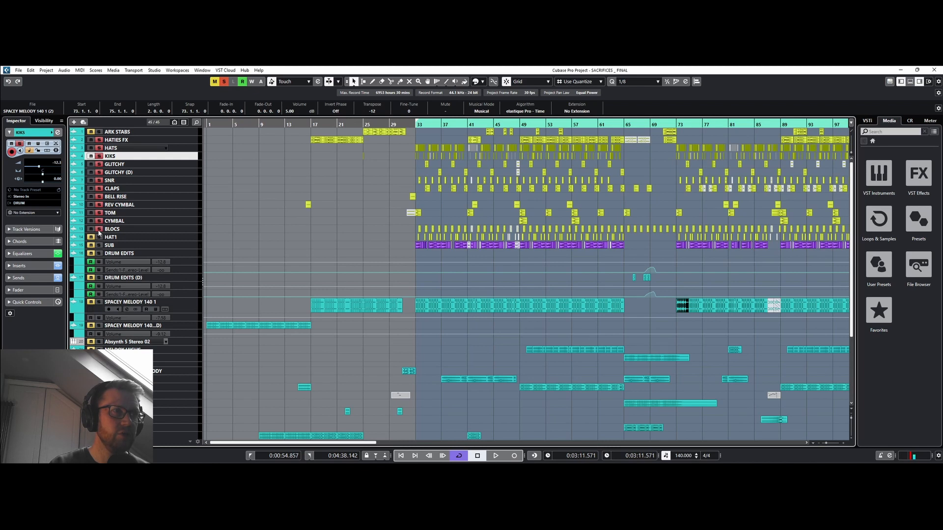
pyautogui.click(99, 237)
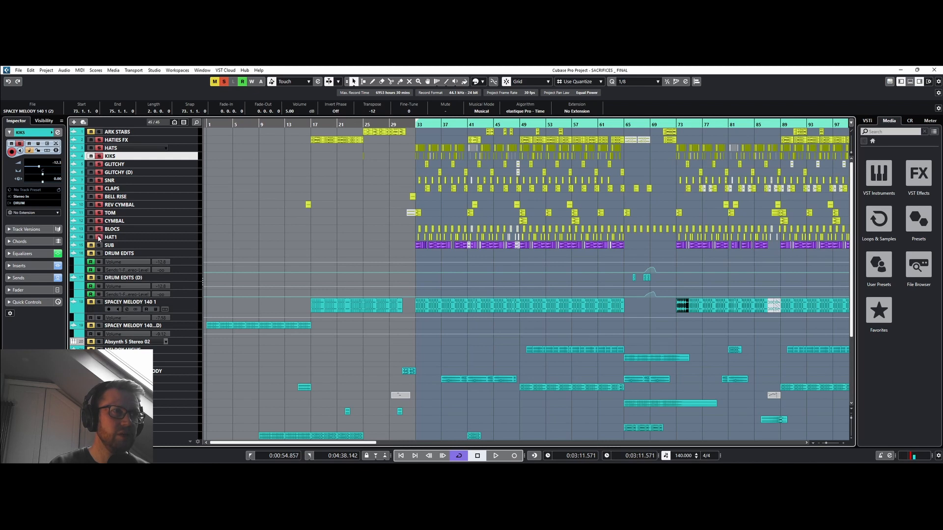
# Play the soloed drum tracks from just before bar 33 and open the MixConsole.
pyautogui.click(409, 125)
pyautogui.press('space')
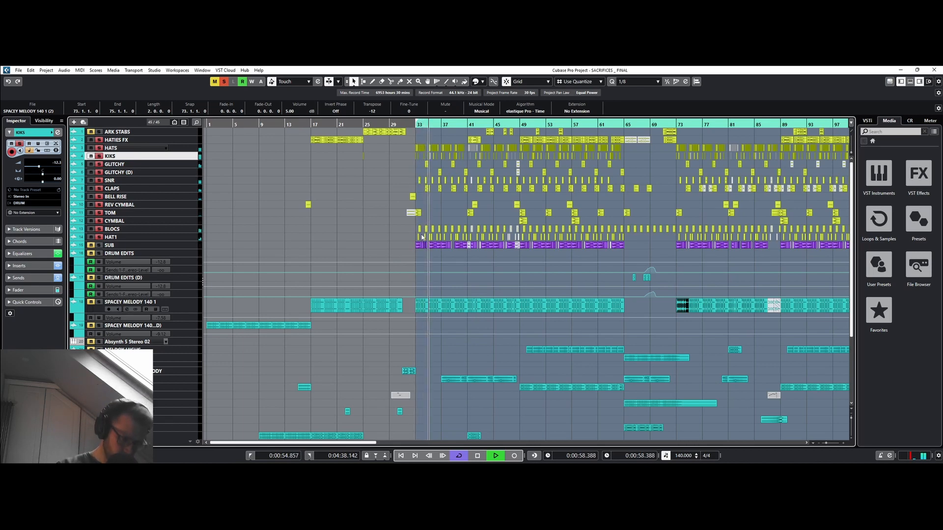
pyautogui.press('F3')
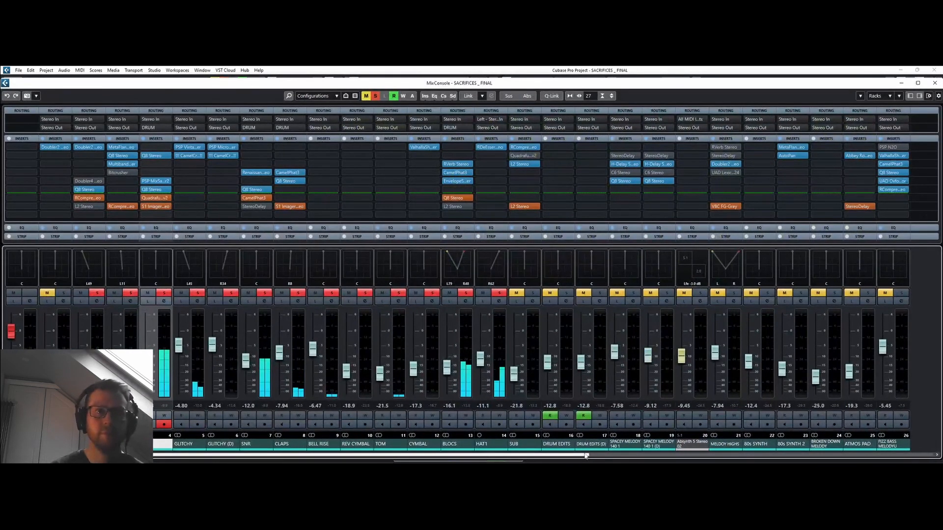
# Open the channel settings of BLOCS, examine its inserts and EQ curve, and close them.
pyautogui.moveTo(587, 455); pyautogui.dragTo(631, 457)
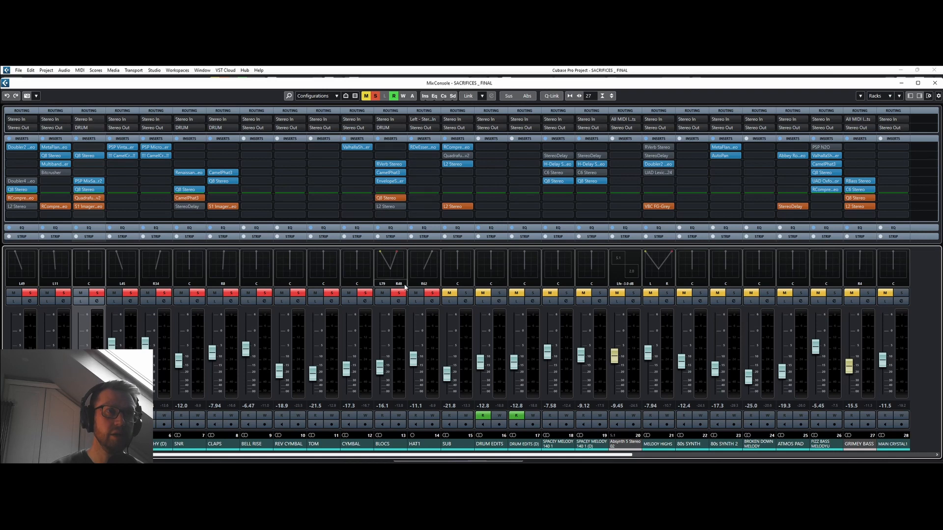
pyautogui.click(396, 301)
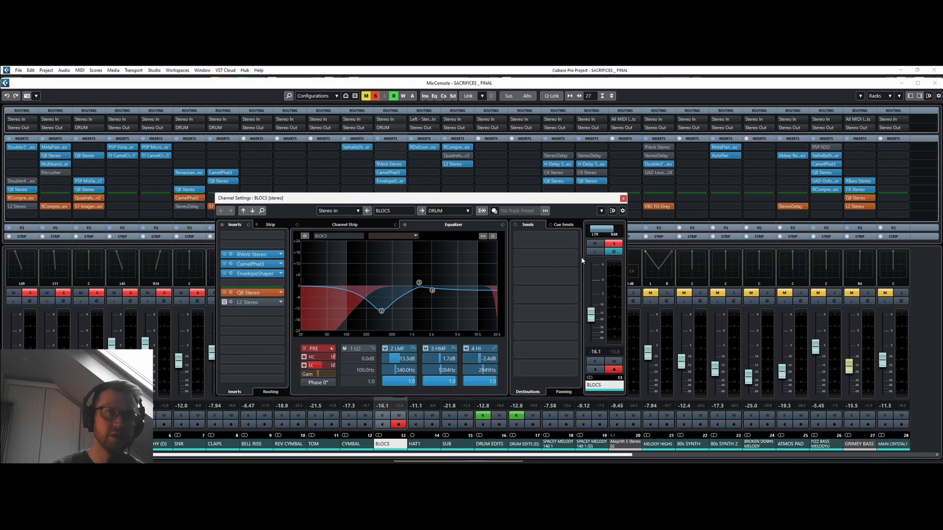
pyautogui.click(623, 199)
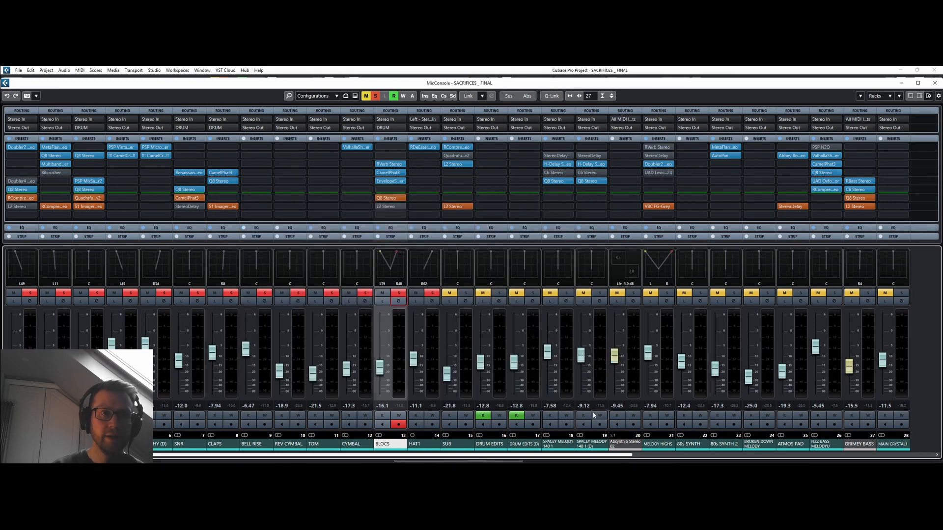
# Play the drums, examine the FX 1-H-Delay Stereo channel's EQ and its H-Delay insert, and close both windows.
pyautogui.hscroll(6, 618, 459)
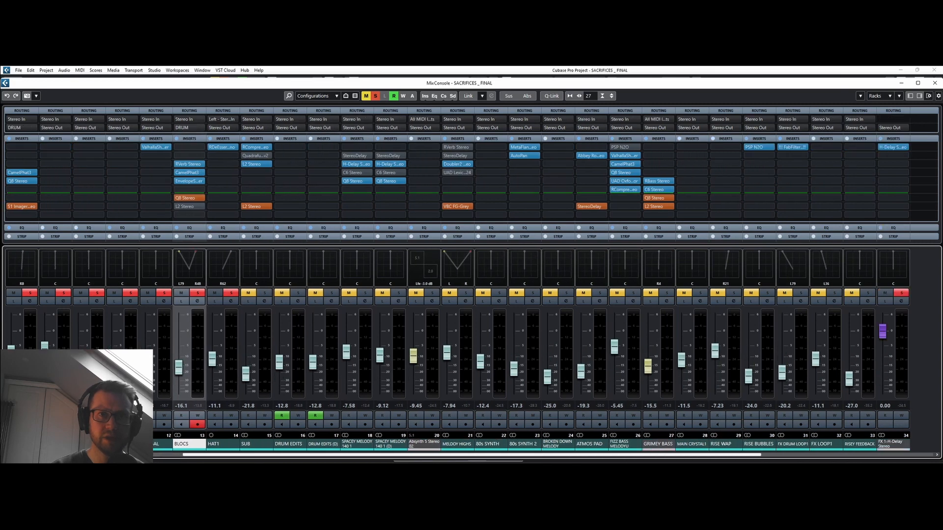
pyautogui.press('space')
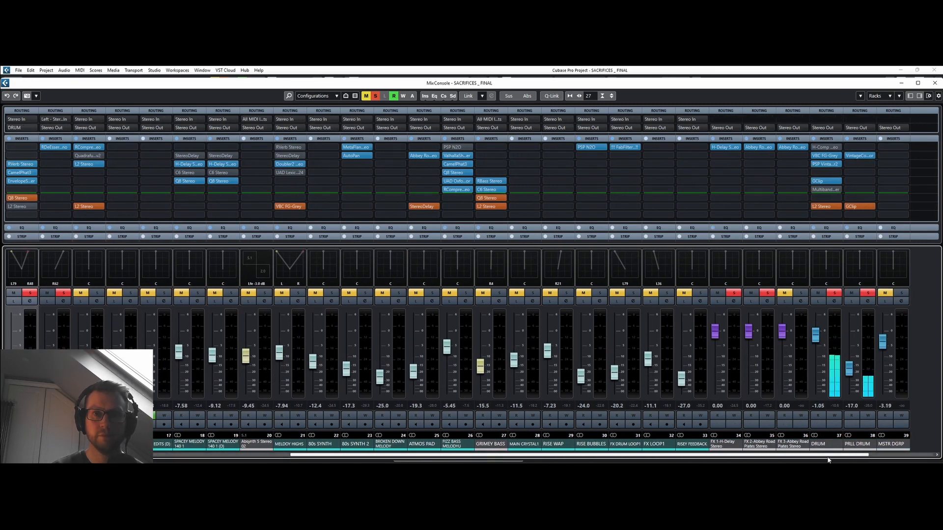
pyautogui.hscroll(1, 839, 457)
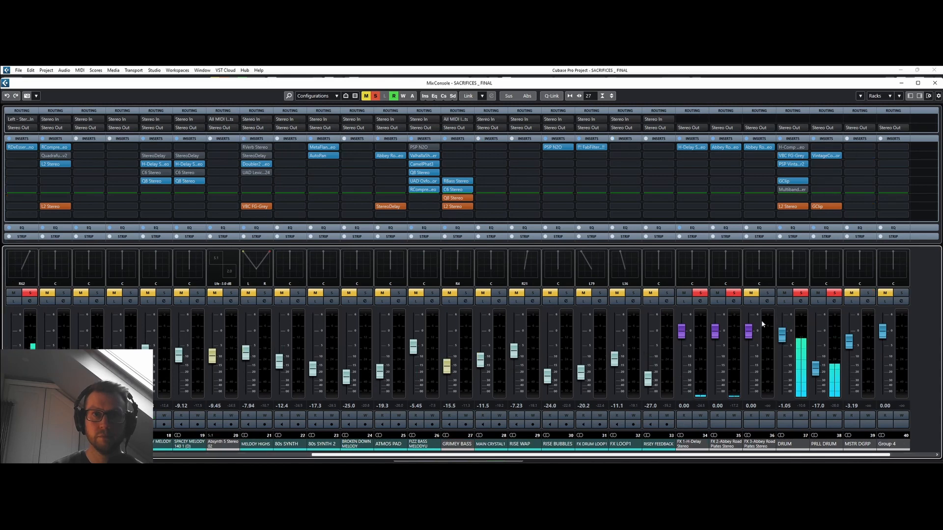
pyautogui.click(700, 301)
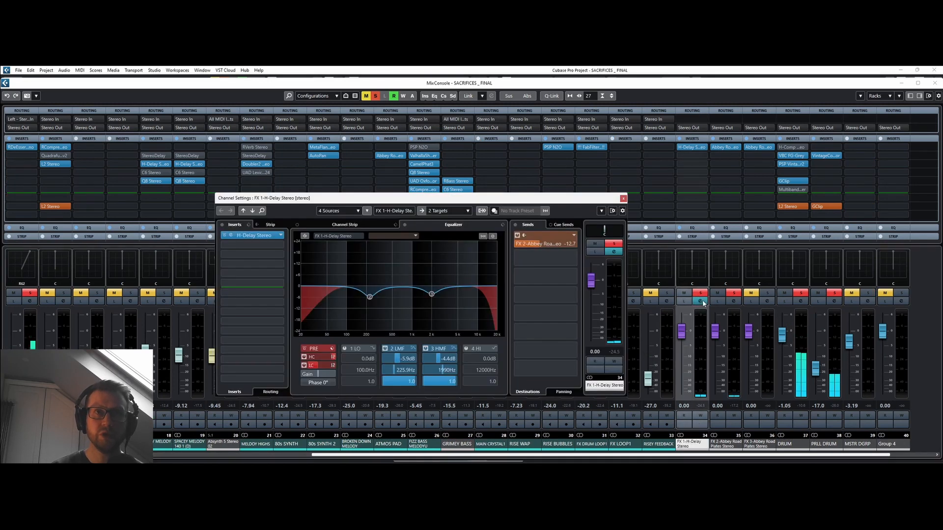
pyautogui.click(231, 235)
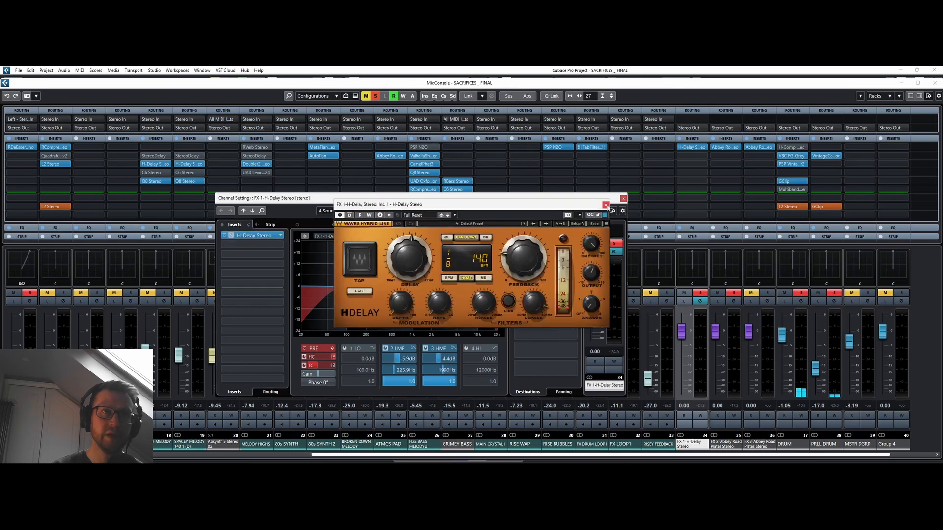
pyautogui.click(605, 204)
pyautogui.click(623, 199)
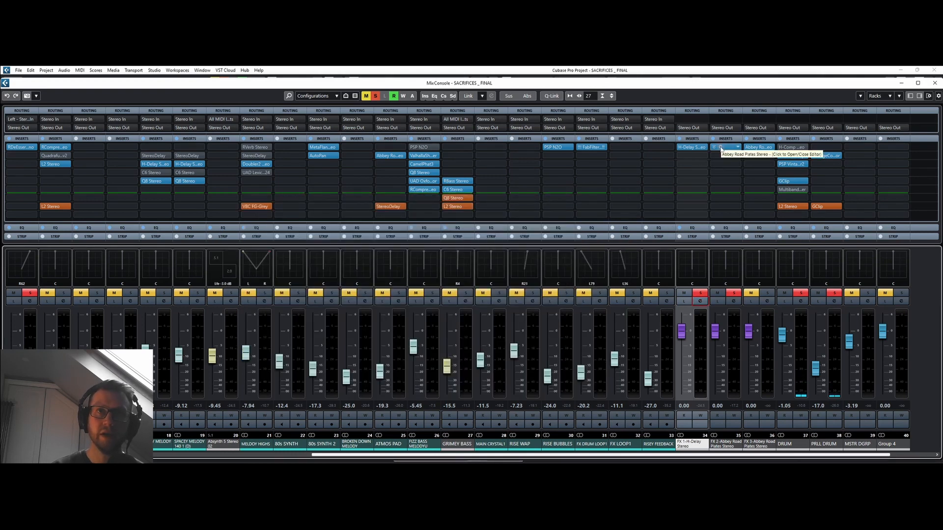
# Examine the Abbey Road Plates insert on the FX 2 channel, close it, and play the drums again.
pyautogui.click(720, 148)
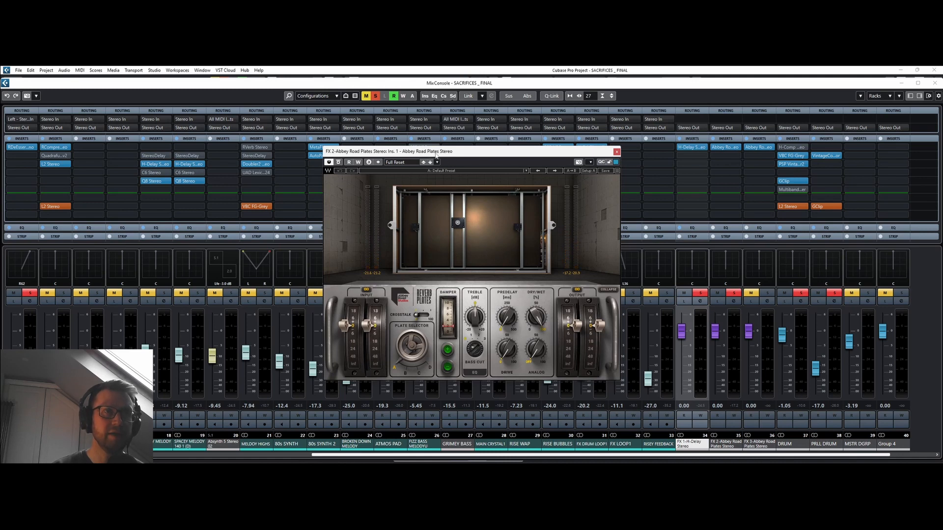
pyautogui.click(617, 152)
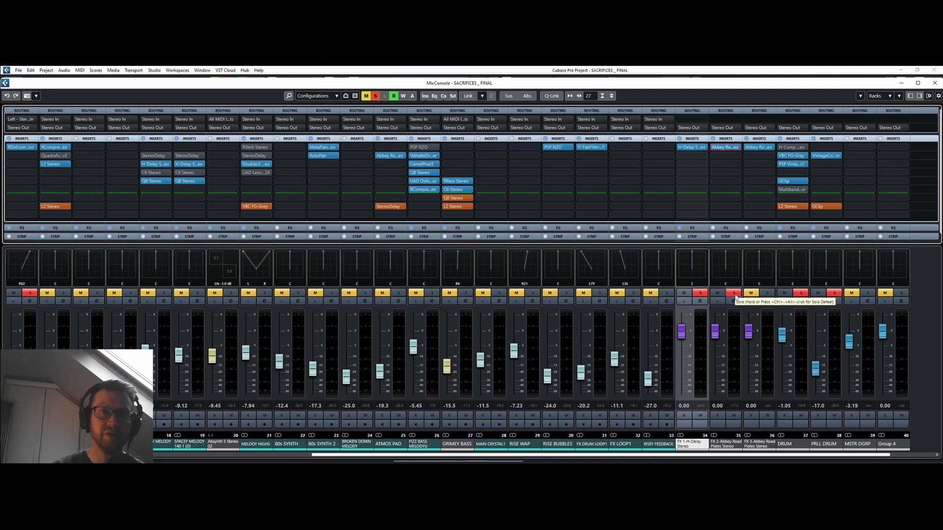
pyautogui.press('space')
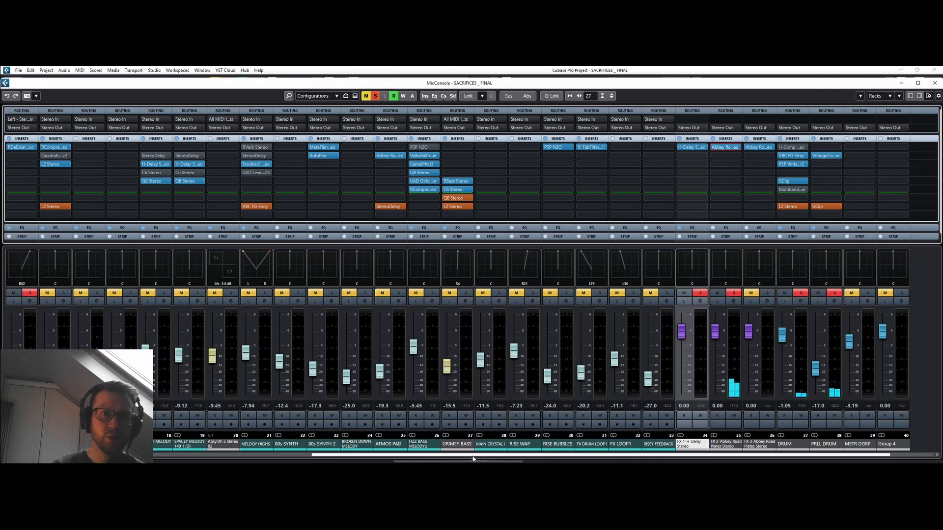
# Select the DRUM group channel, clear the existing solos, and solo the DRUM group.
pyautogui.moveTo(480, 455); pyautogui.dragTo(147, 449)
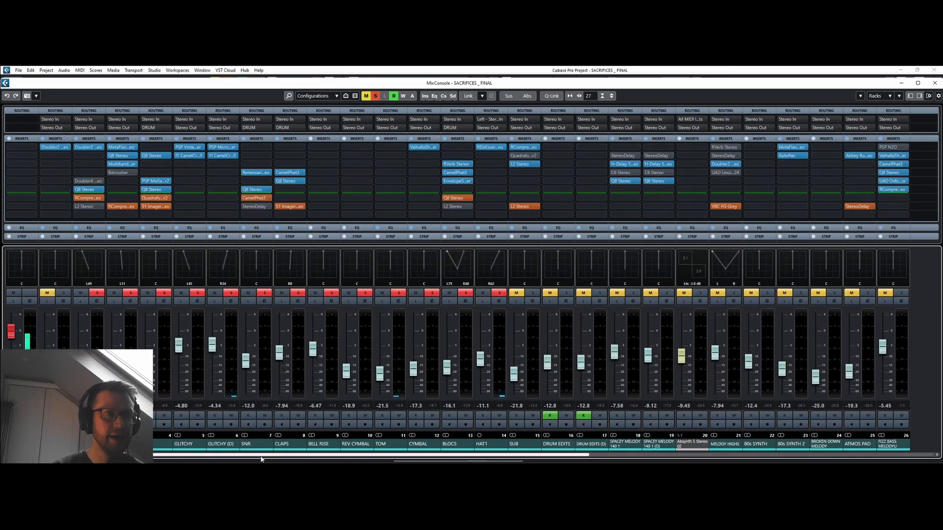
pyautogui.moveTo(261, 459); pyautogui.dragTo(603, 460)
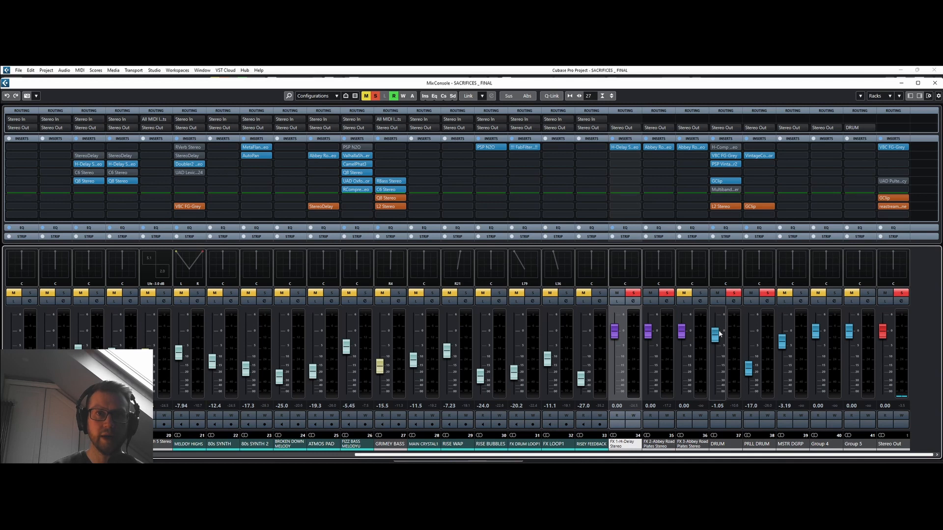
pyautogui.click(720, 445)
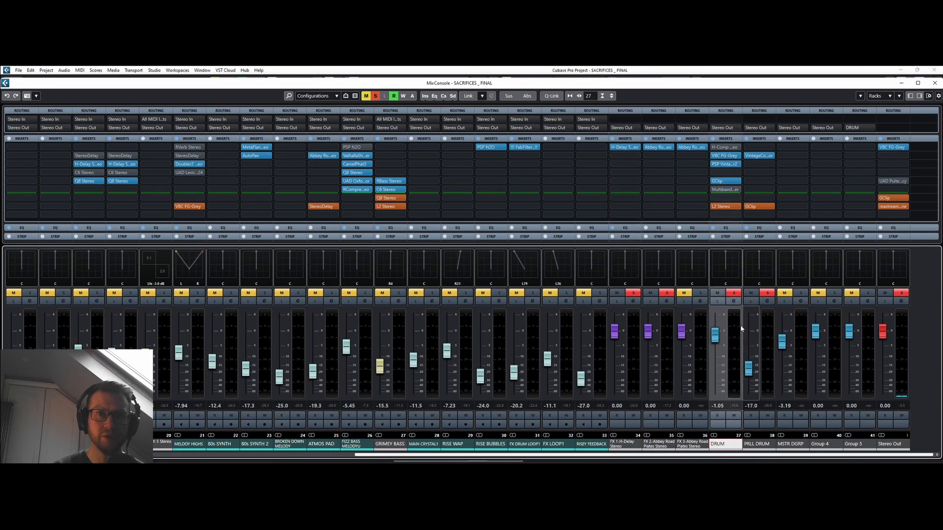
pyautogui.click(734, 294)
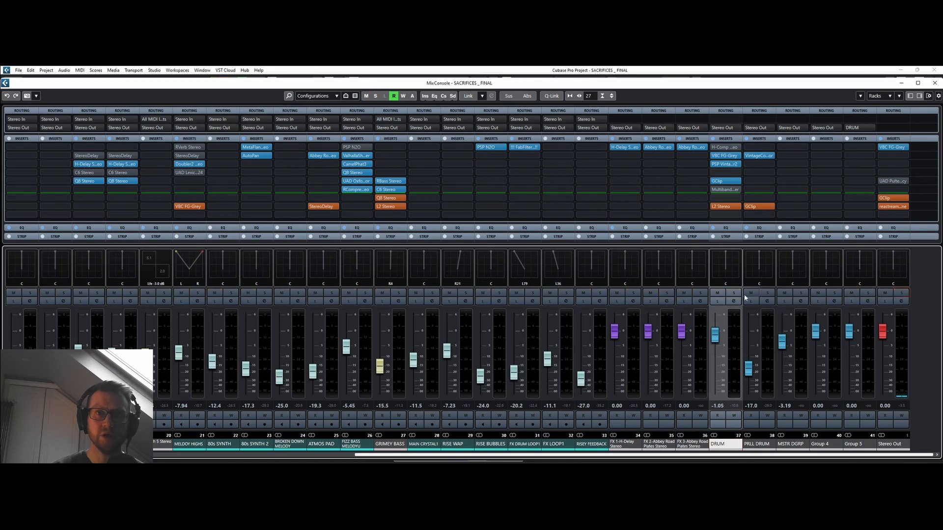
pyautogui.click(734, 294)
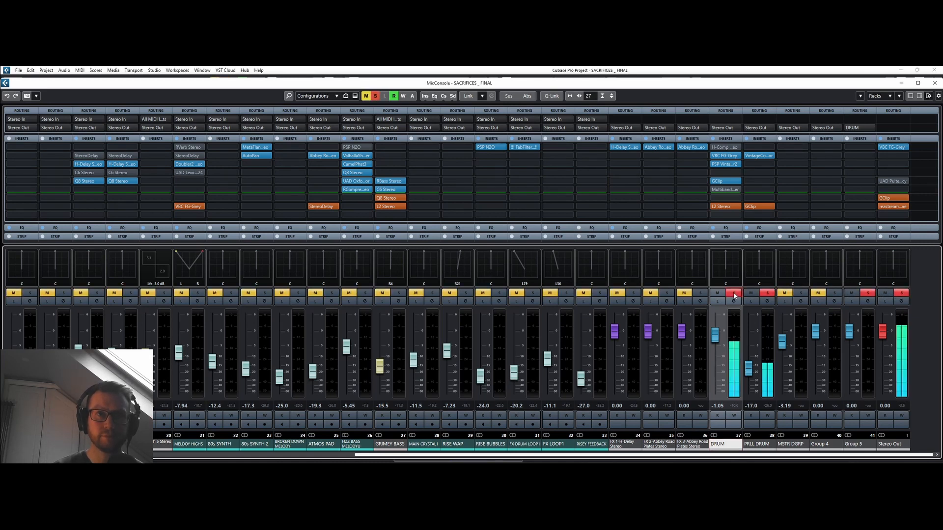
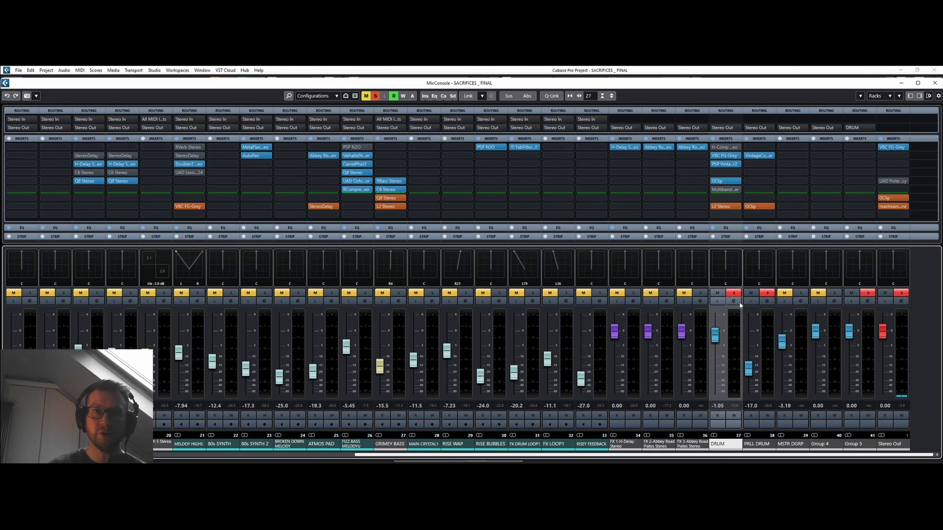
# Open the DRUM group's VBC FG-Grey compressor, compare the drums with it bypassed and active during playback, and close it.
pyautogui.click(726, 156)
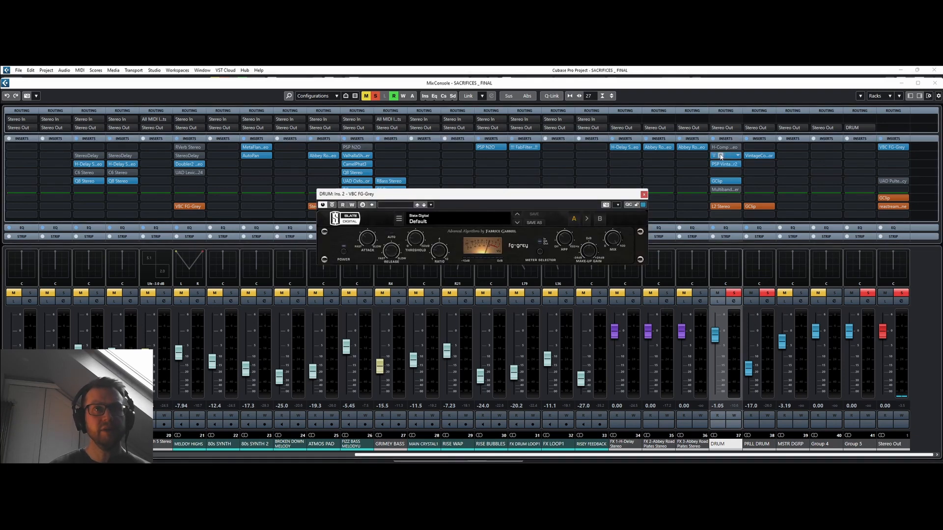
pyautogui.press('space')
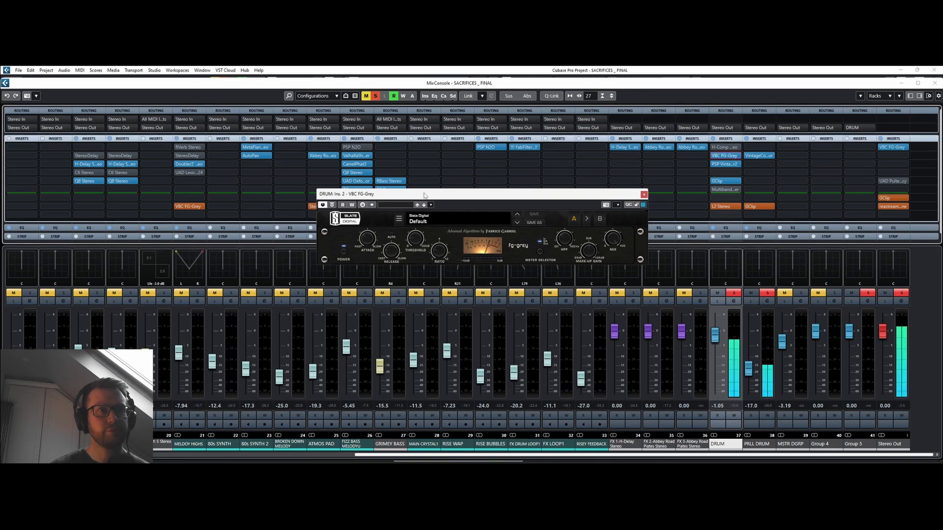
pyautogui.click(332, 205)
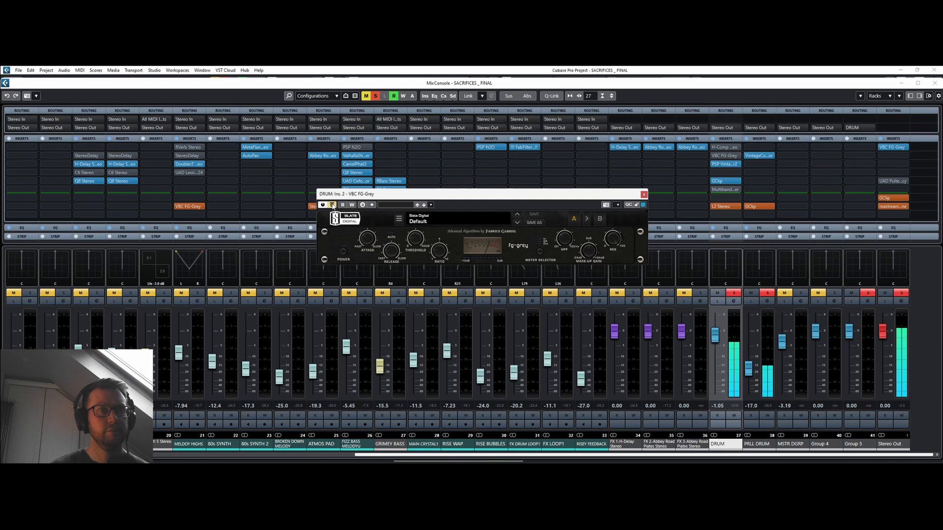
pyautogui.click(332, 205)
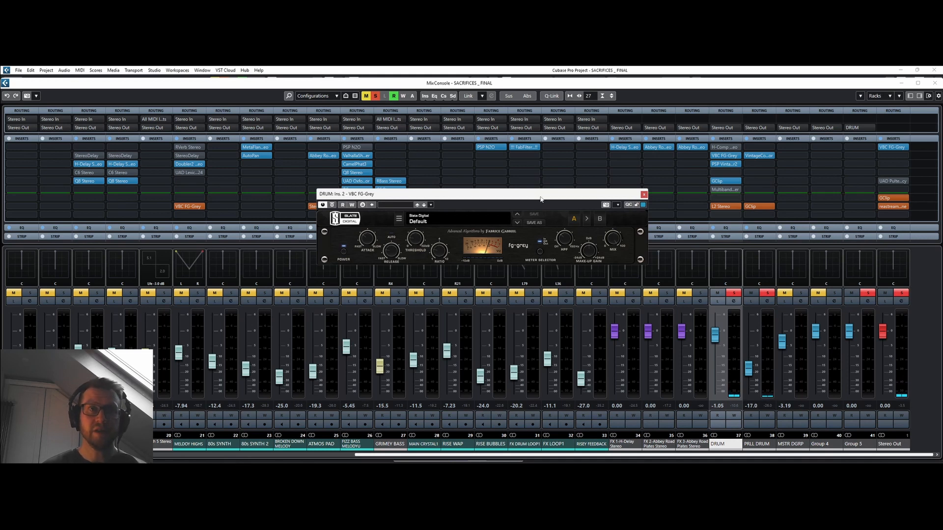
pyautogui.moveTo(540, 199); pyautogui.dragTo(567, 194)
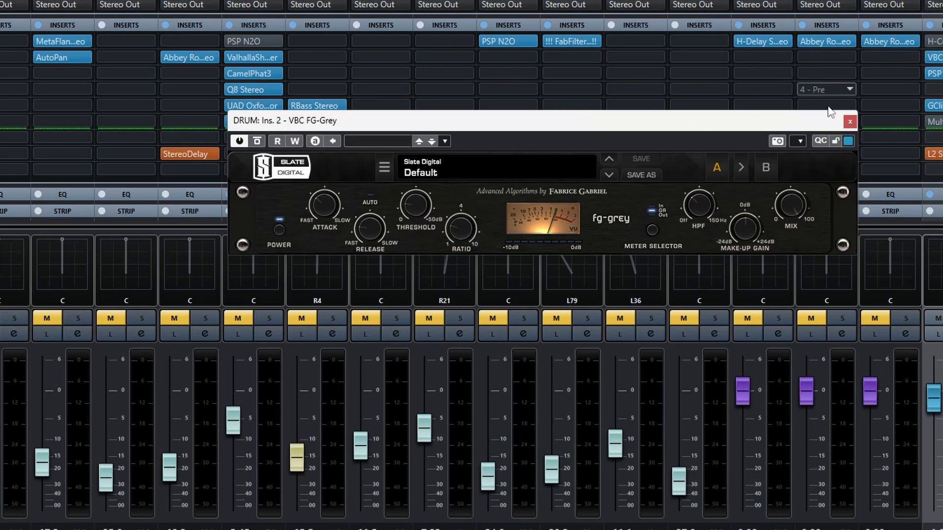
pyautogui.click(850, 121)
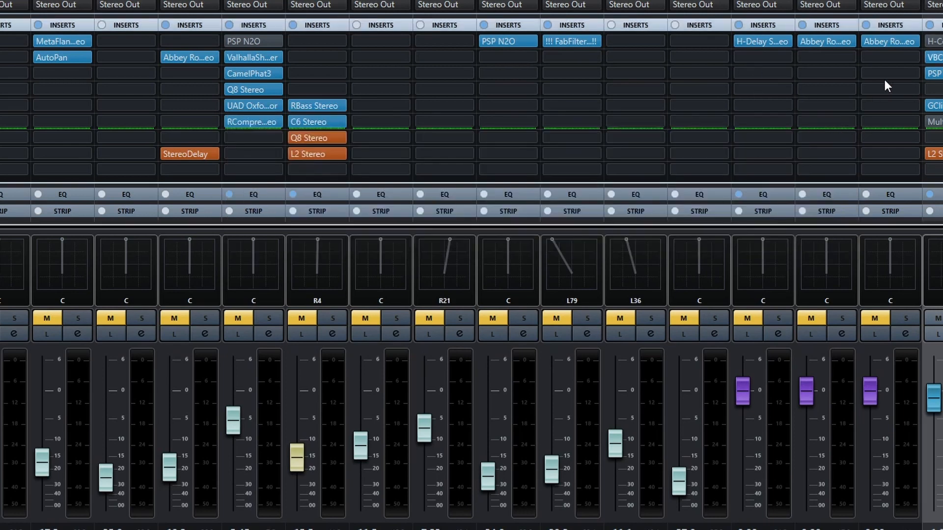
# Open the DRUM group's PSP VintageWarmer2 insert, compare the drums with it bypassed and active, and close it.
pyautogui.click(940, 73)
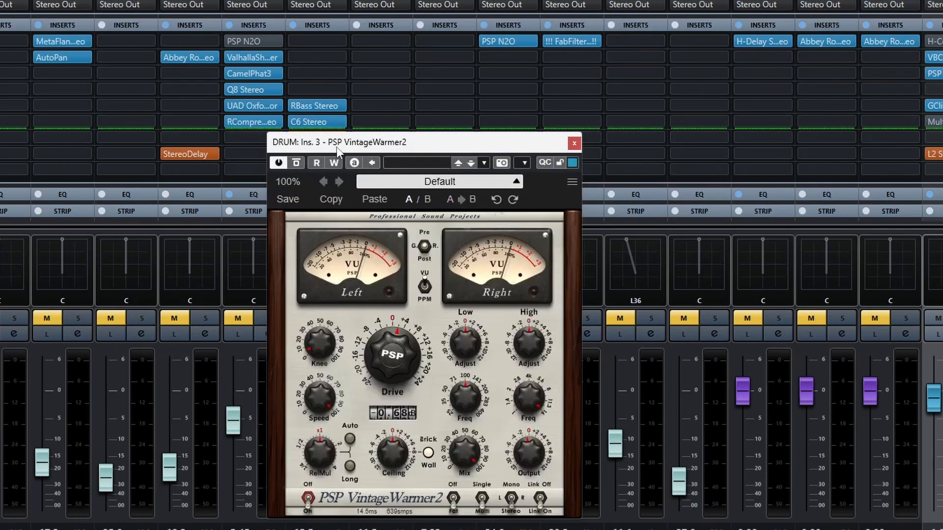
pyautogui.moveTo(437, 150); pyautogui.dragTo(471, 104)
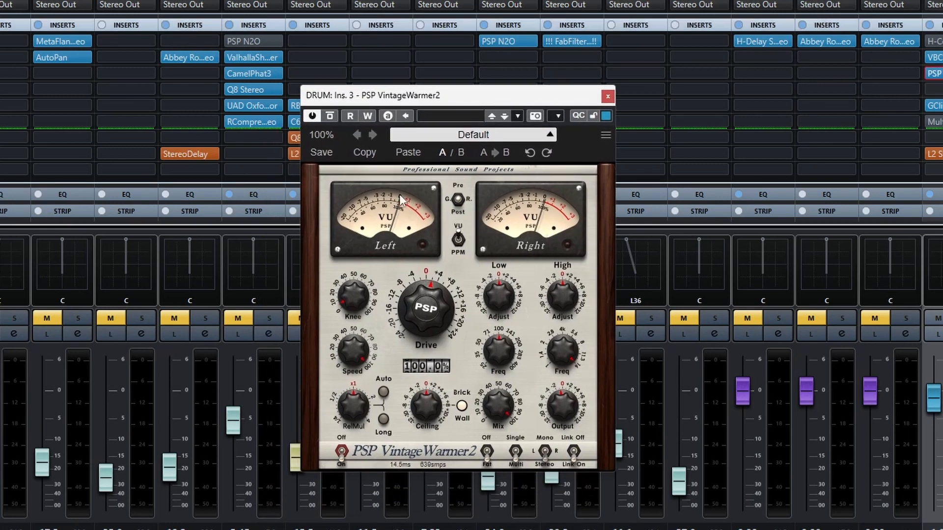
pyautogui.click(329, 116)
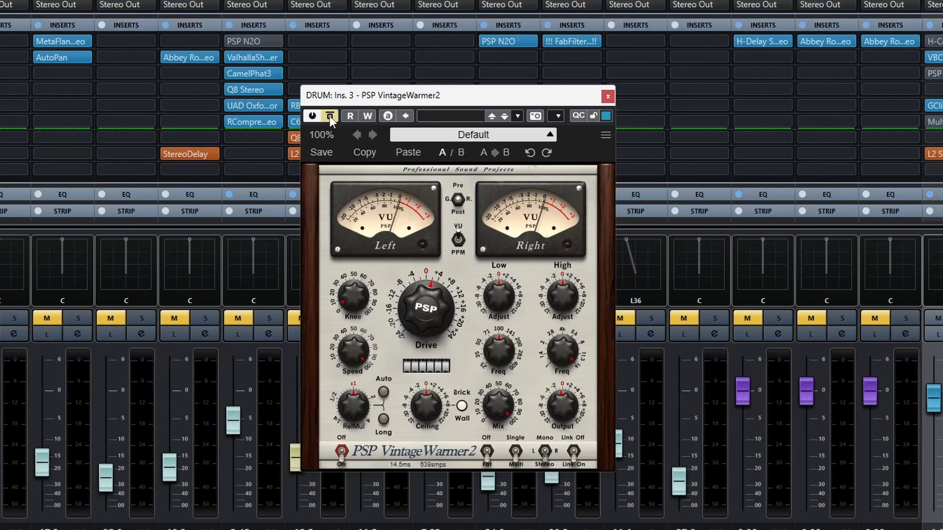
pyautogui.click(329, 116)
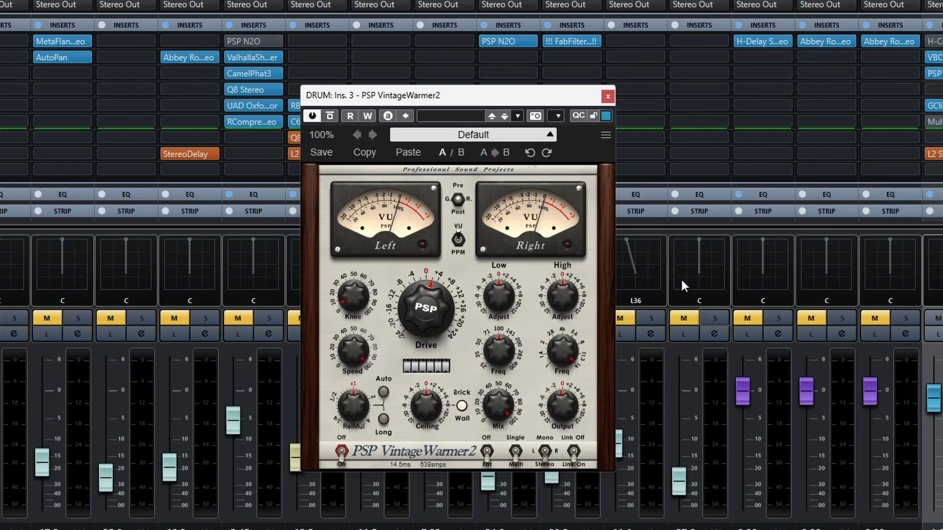
pyautogui.click(328, 117)
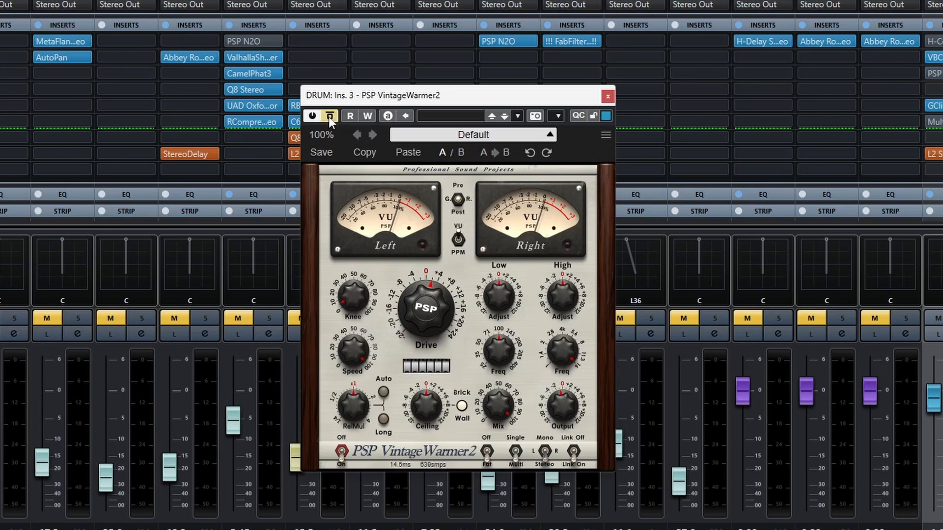
pyautogui.click(328, 116)
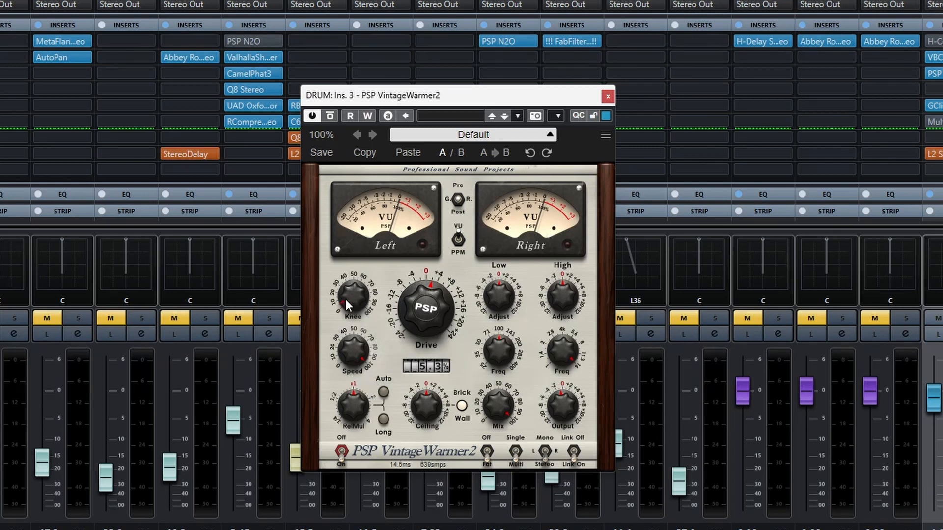
pyautogui.click(607, 97)
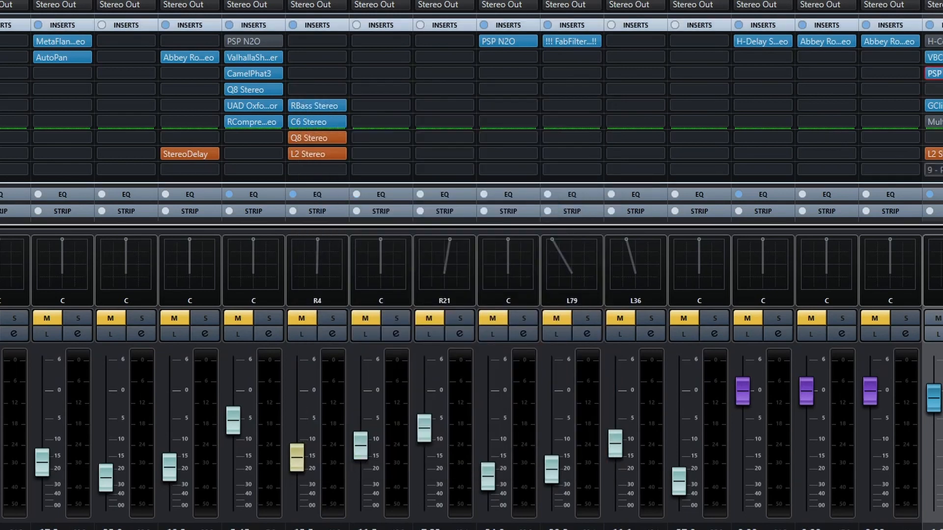
# Open the DRUM group's GClip insert, examine its clipping settings, and close it.
pyautogui.click(931, 105)
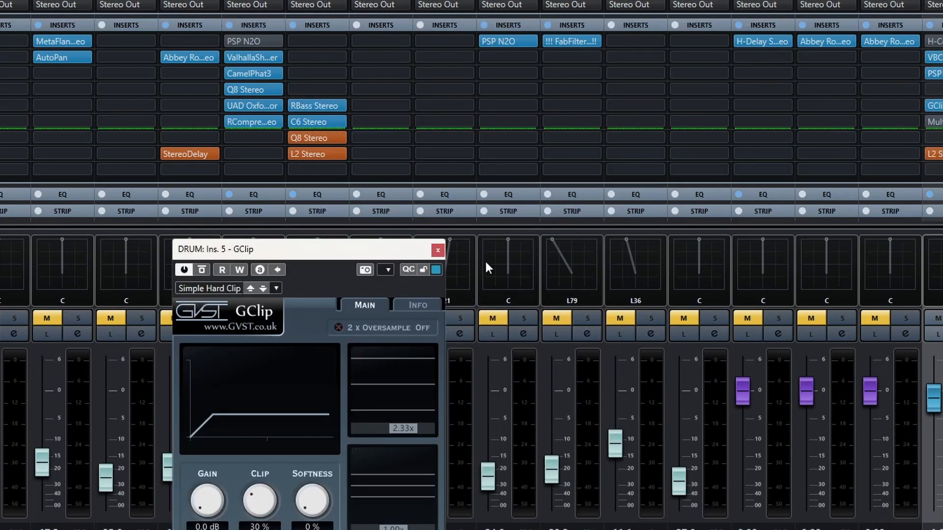
pyautogui.moveTo(366, 253); pyautogui.dragTo(557, 118)
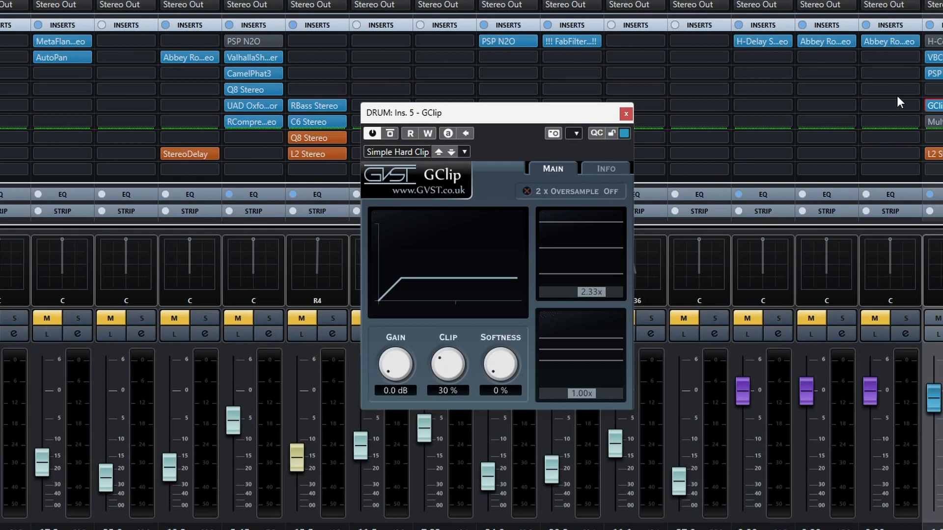
pyautogui.click(626, 119)
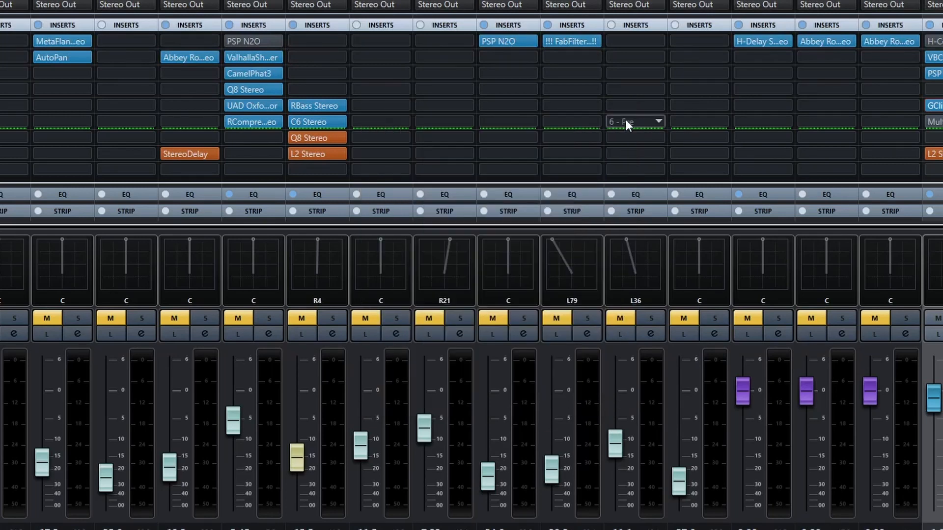
# Open the DRUM group's L2 Stereo limiter, compare the drums with it bypassed and active during playback, and close it.
pyautogui.click(935, 155)
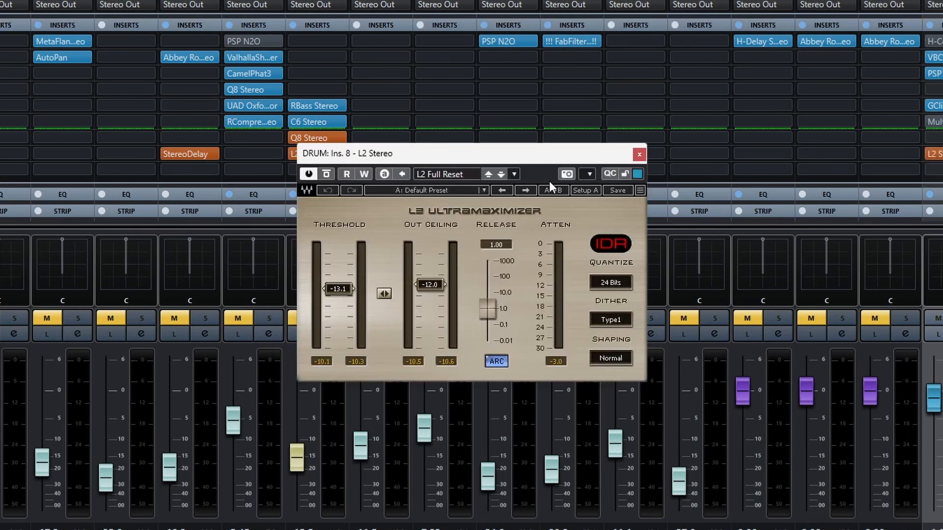
pyautogui.moveTo(543, 160); pyautogui.dragTo(591, 257)
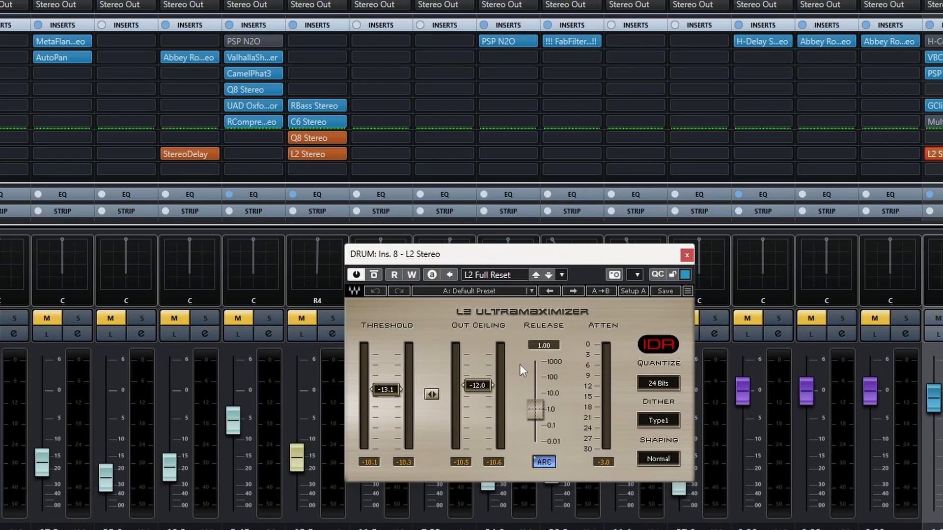
pyautogui.press('space')
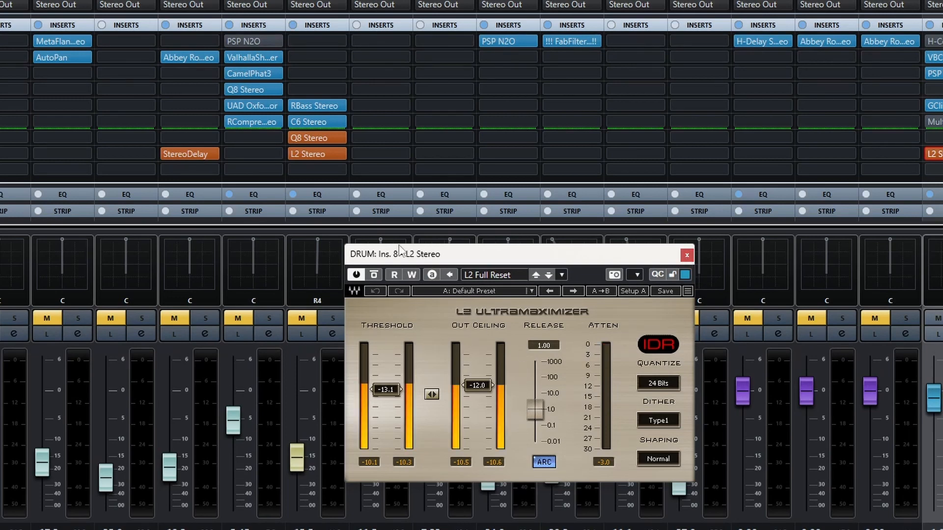
pyautogui.click(375, 273)
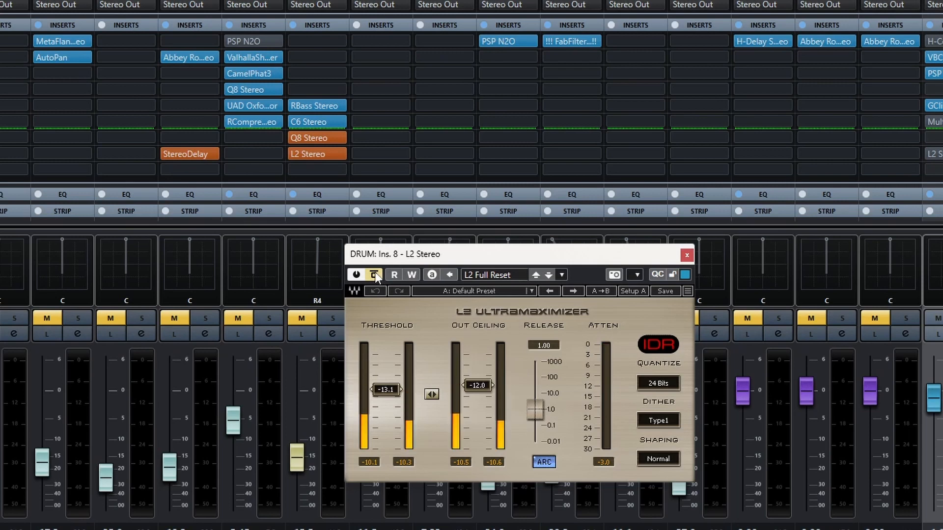
pyautogui.click(375, 272)
pyautogui.click(375, 273)
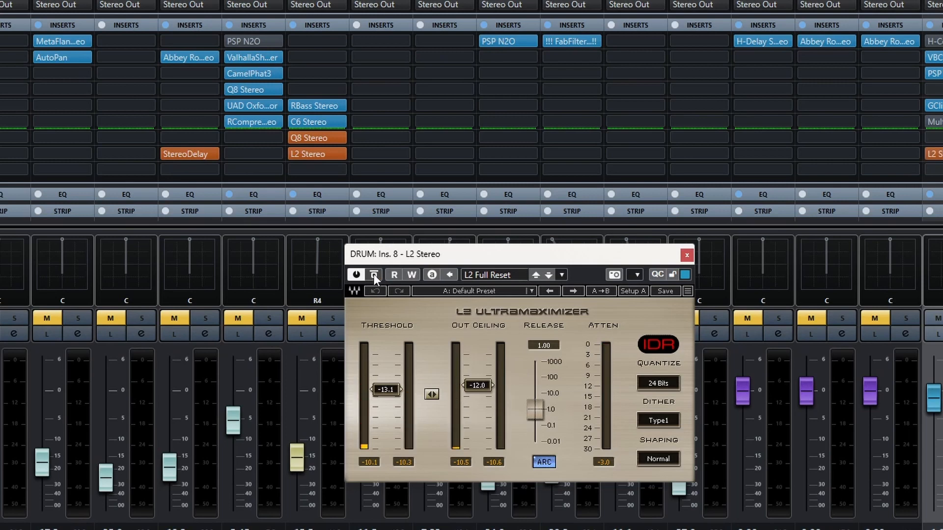
pyautogui.click(686, 256)
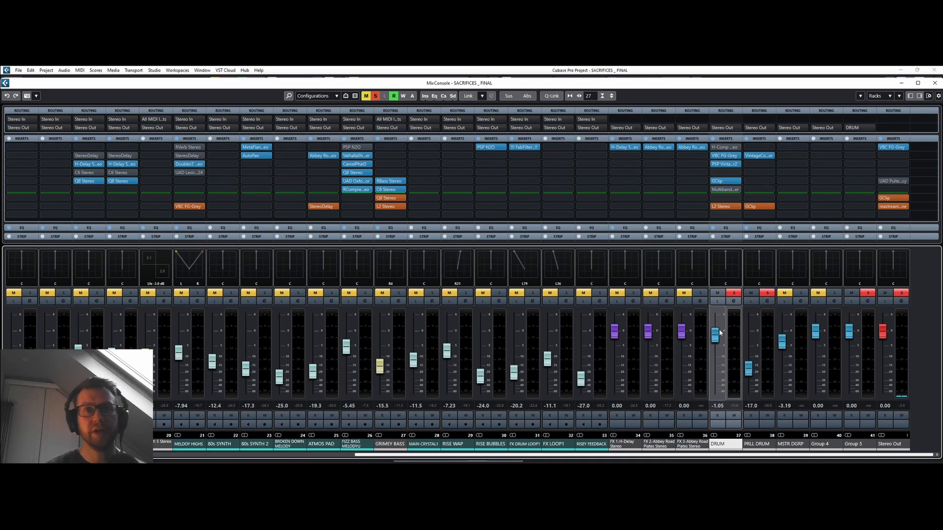
# Lower the PRLL DRUM fader fully, and set the DRUM group's send to PRLL DRUM to 5.74 in its channel settings.
pyautogui.moveTo(749, 369); pyautogui.dragTo(750, 396)
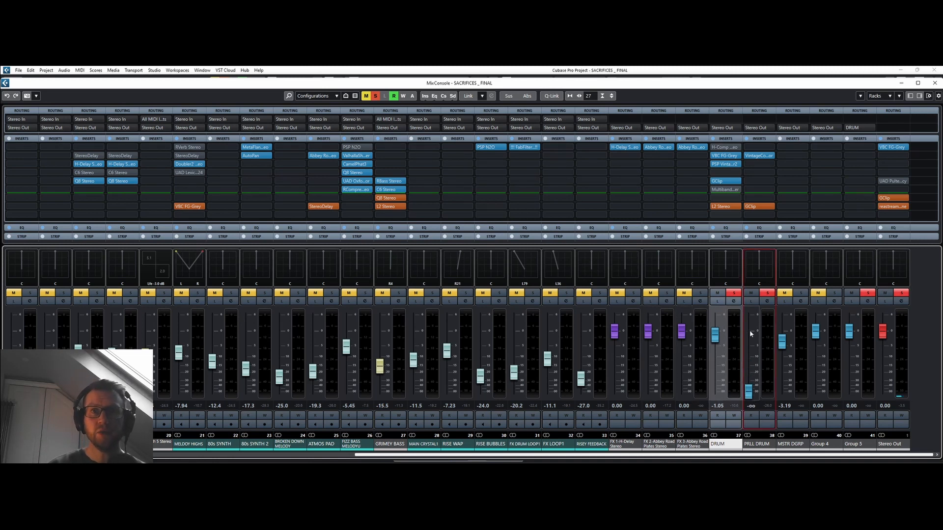
pyautogui.click(734, 302)
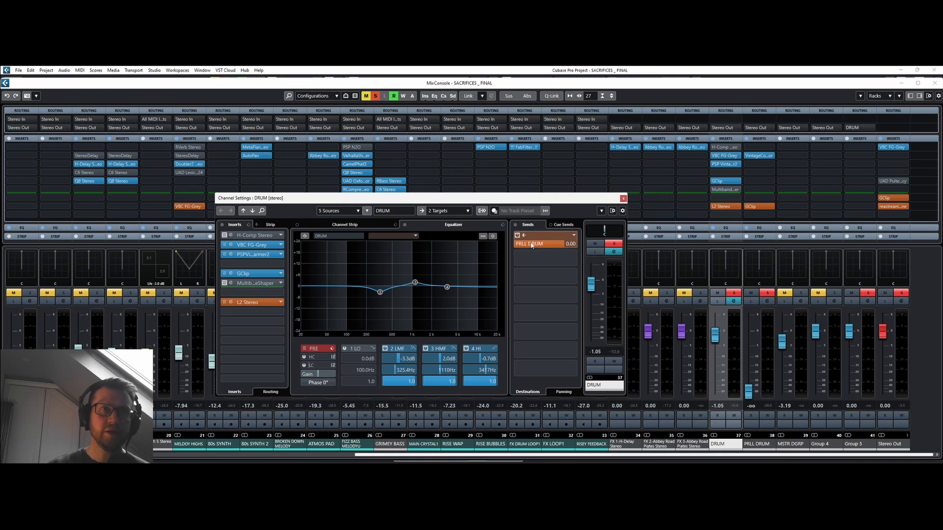
pyautogui.moveTo(543, 246); pyautogui.dragTo(580, 249)
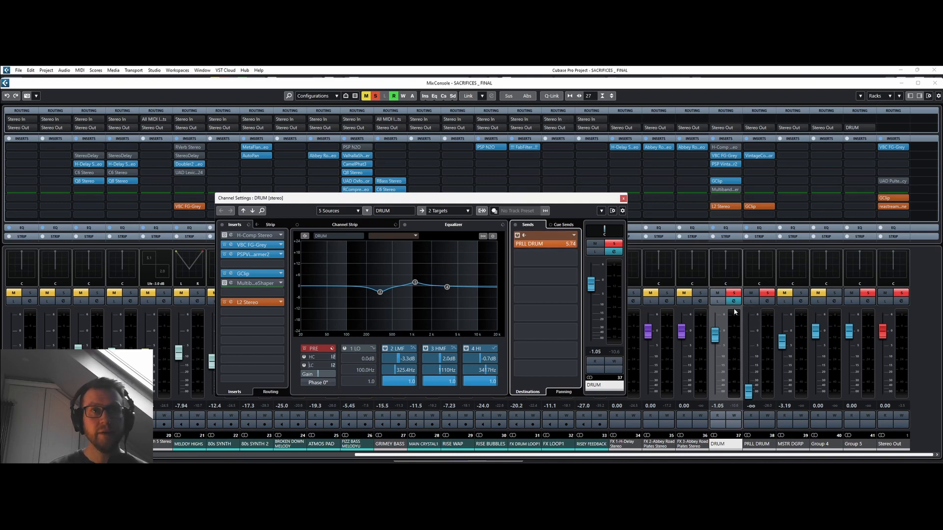
pyautogui.click(622, 199)
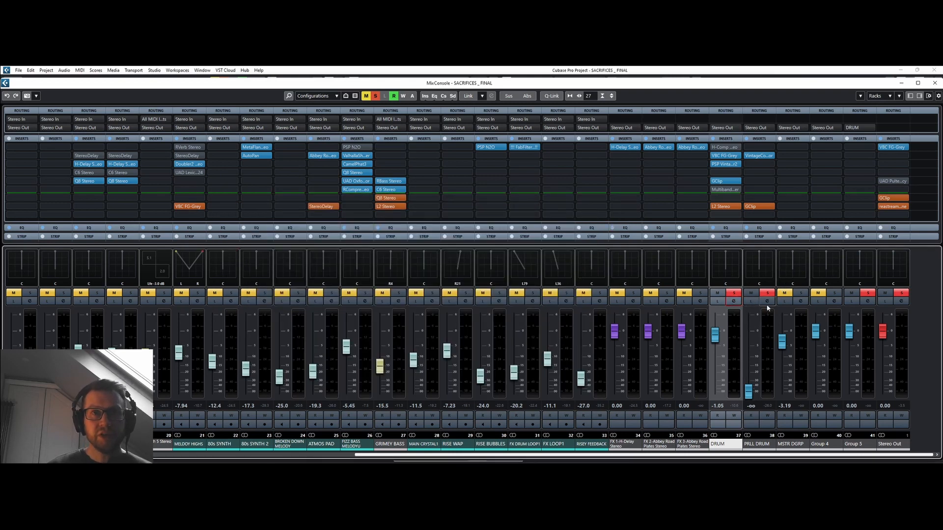
# Add the L2 Stereo limiter to insert slot 9 of the PRLL DRUM channel, after GClip.
pyautogui.click(767, 300)
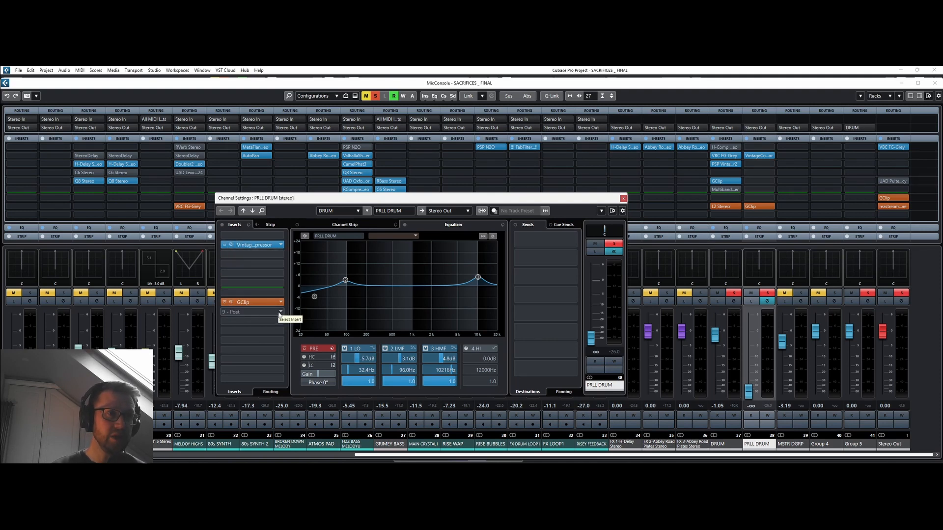
pyautogui.click(280, 313)
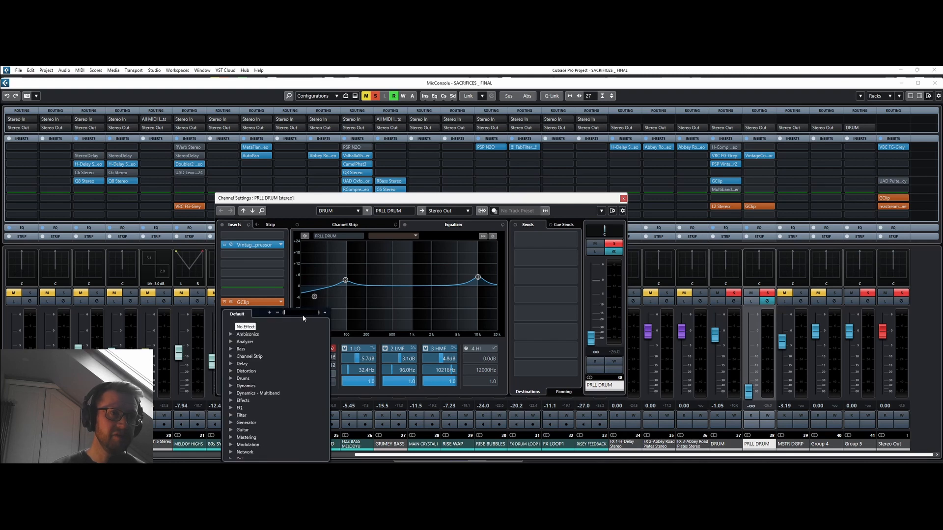
pyautogui.write('l2')
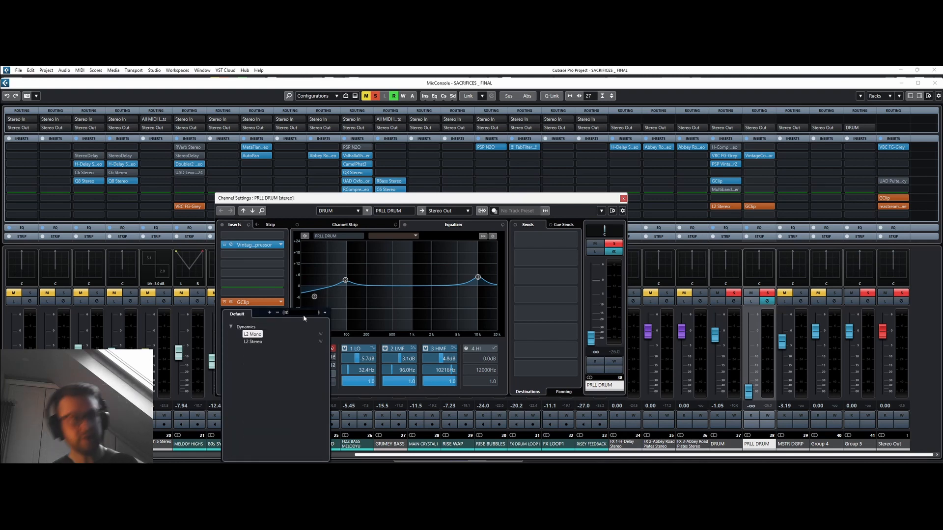
pyautogui.click(253, 342)
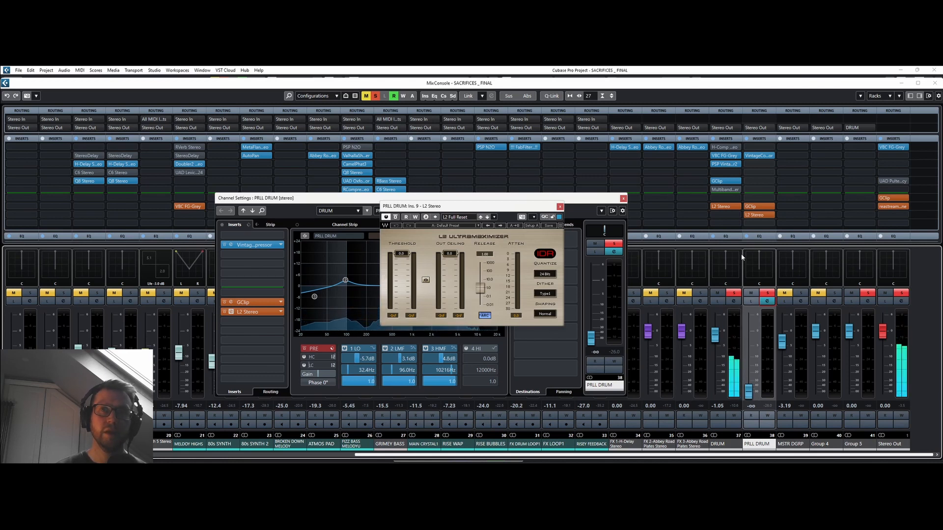
# Raise the PRLL DRUM fader to -17.9 dB, lower its L2 limiter's threshold and output ceiling together, and close the limiter.
pyautogui.click(934, 83)
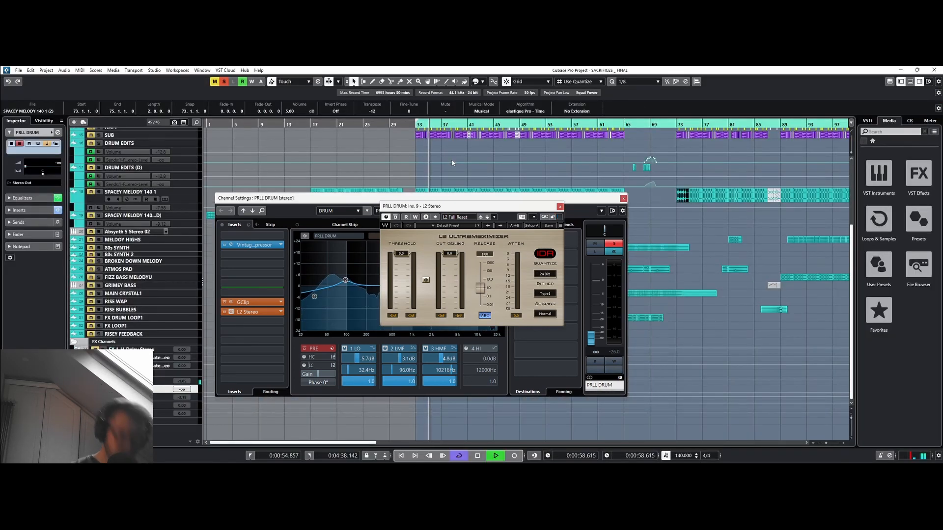
pyautogui.press('F3')
pyautogui.moveTo(748, 391); pyautogui.dragTo(750, 371)
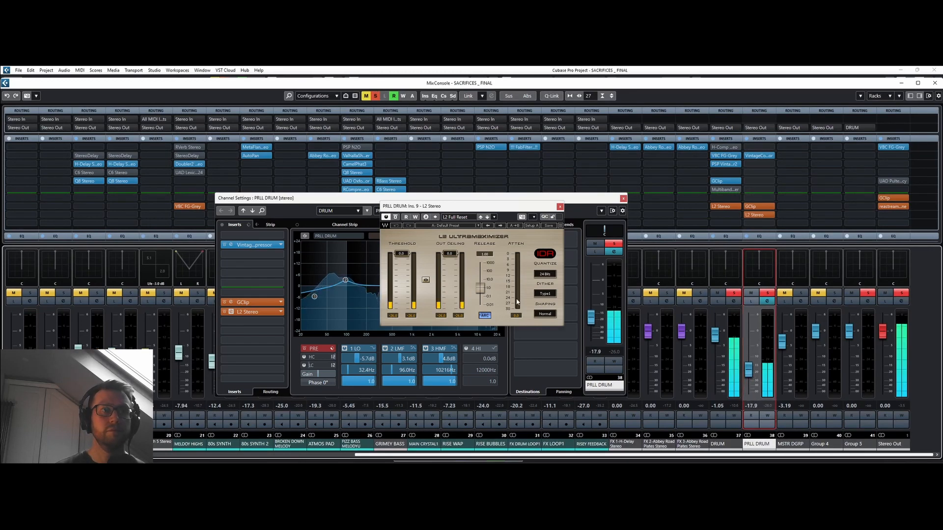
pyautogui.click(425, 280)
pyautogui.moveTo(401, 253); pyautogui.dragTo(401, 304)
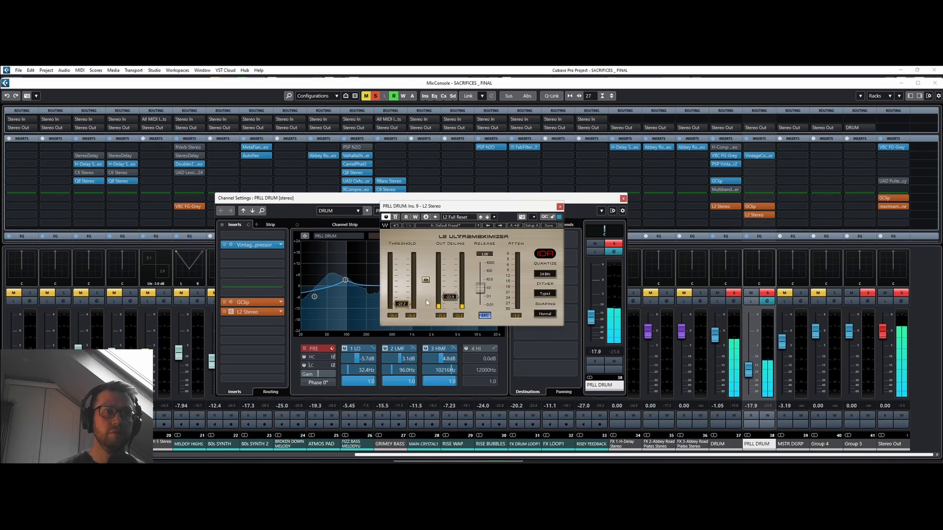
pyautogui.click(560, 206)
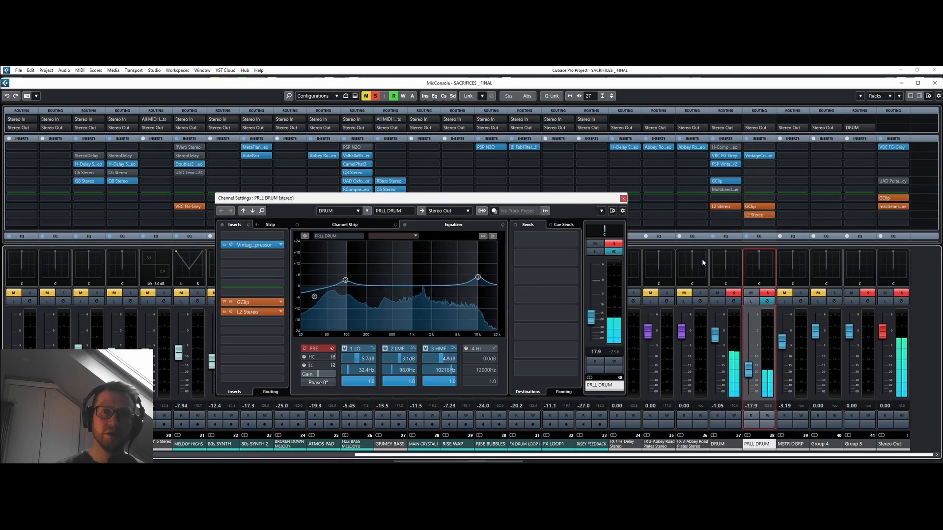
# Pull the PRLL DRUM fader fully down, review the DRUM and PRLL DRUM channel settings, and close the settings window.
pyautogui.moveTo(749, 368); pyautogui.dragTo(750, 423)
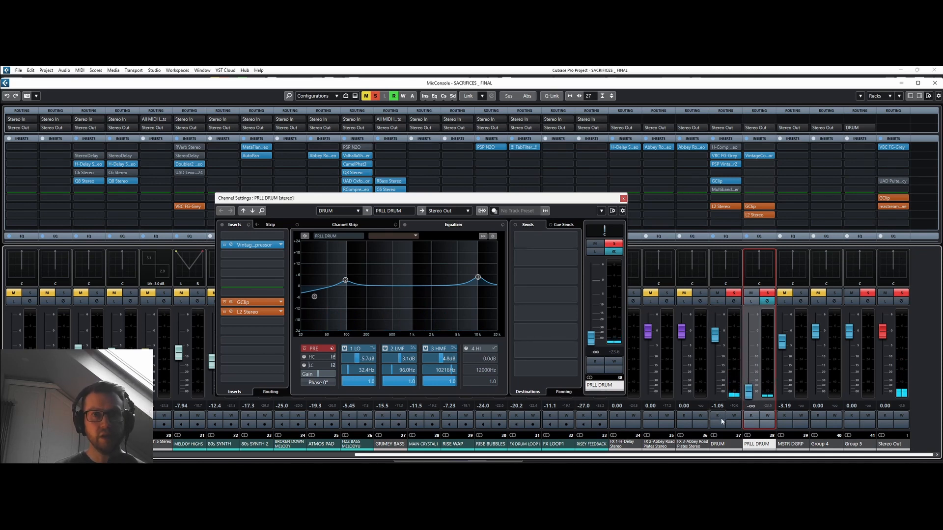
pyautogui.click(718, 444)
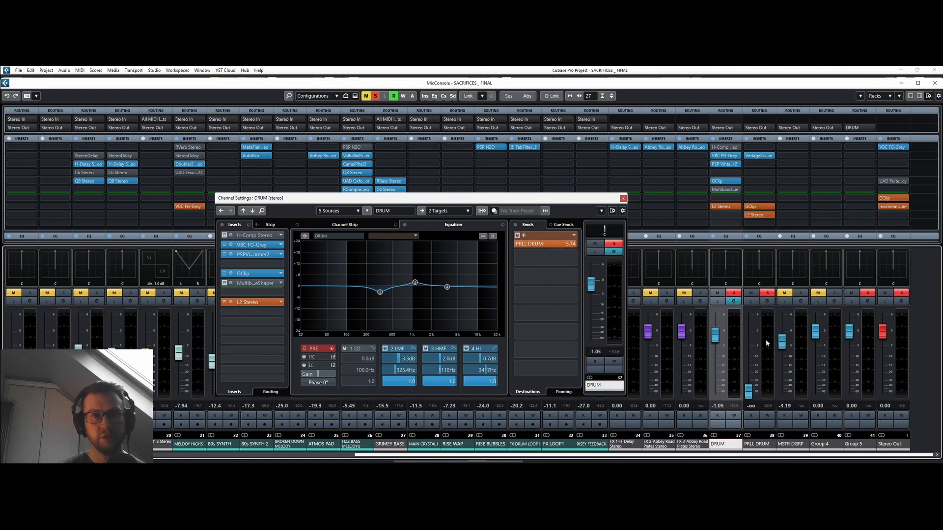
pyautogui.click(767, 301)
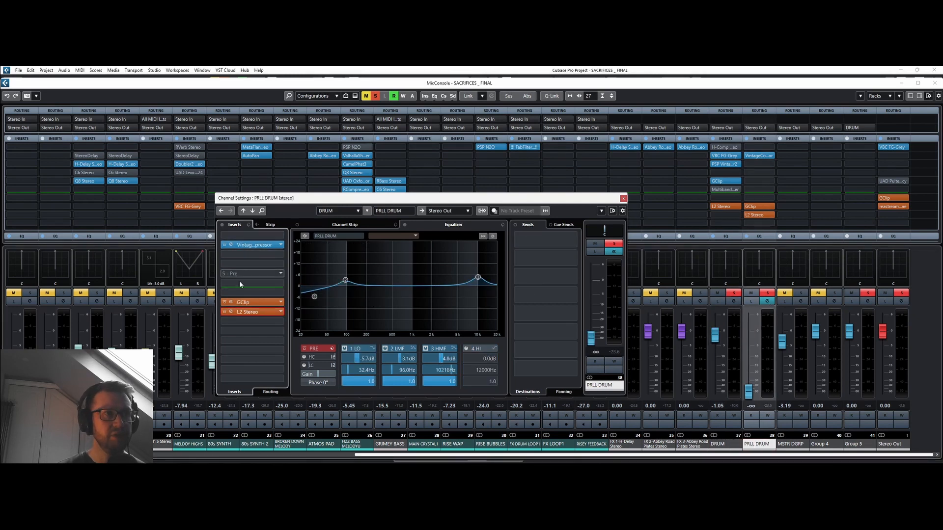
pyautogui.click(623, 199)
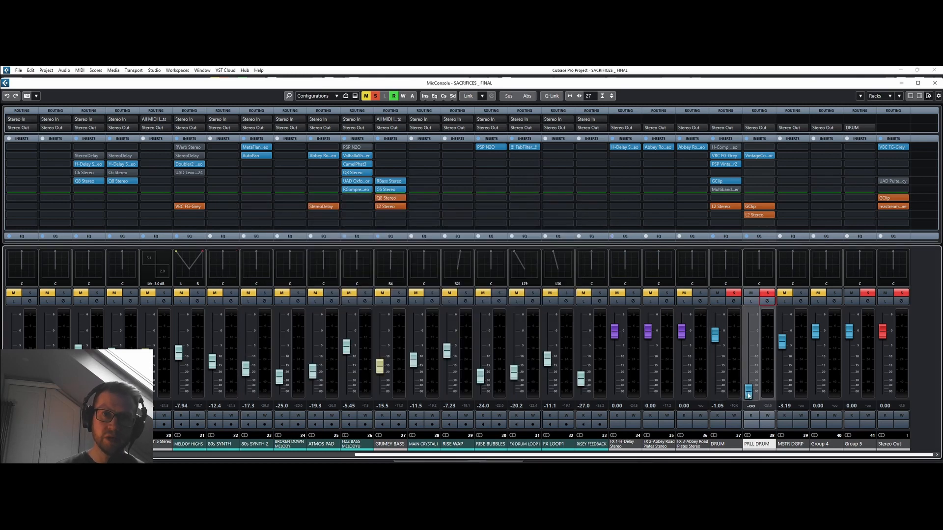
# Blend in the PRLL DRUM channel by setting its fader to -24.1 dB, and compare the drums with it muted and unmuted.
pyautogui.moveTo(749, 395)
pyautogui.mouseDown()
pyautogui.moveTo(748, 356)
pyautogui.moveTo(749, 387)
pyautogui.moveTo(751, 377)
pyautogui.mouseUp()
pyautogui.moveTo(748, 384); pyautogui.dragTo(748, 398)
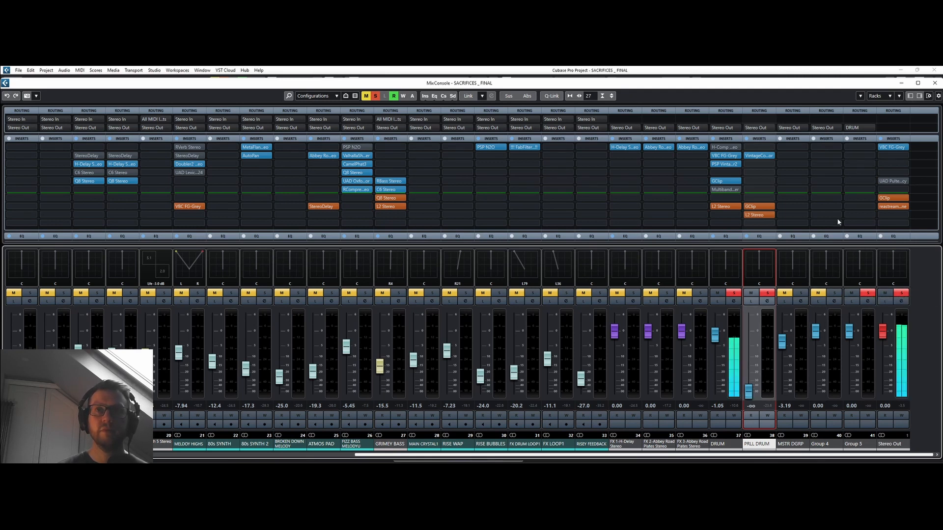
pyautogui.moveTo(750, 397); pyautogui.dragTo(751, 382)
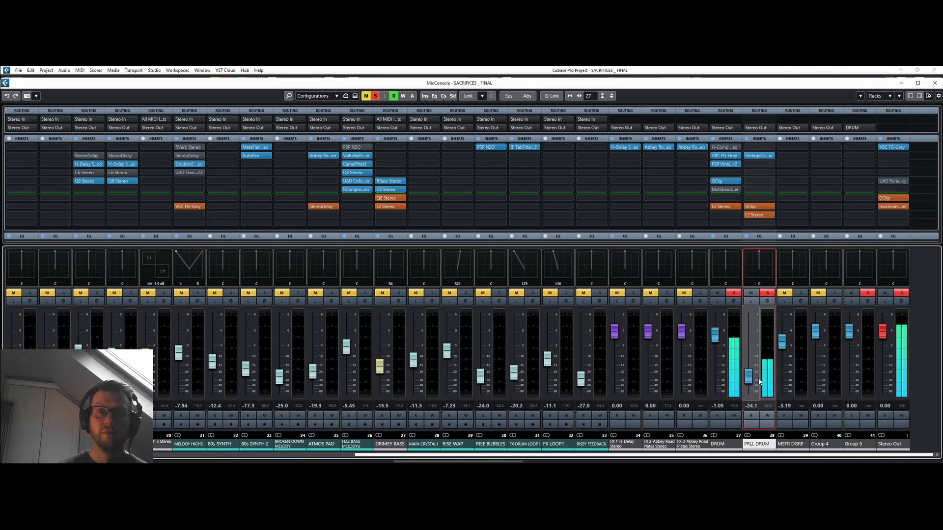
pyautogui.click(752, 294)
pyautogui.click(751, 293)
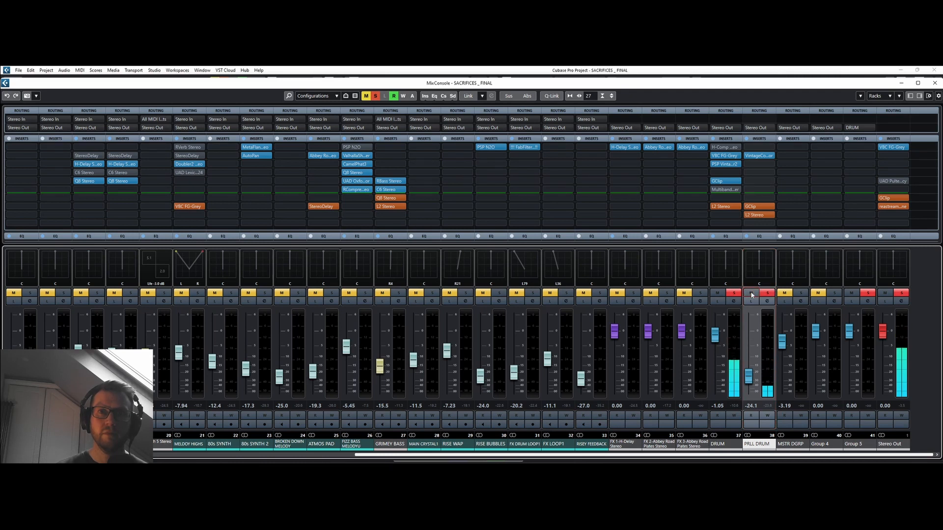
# Mute and unmute the PRLL DRUM channel once more to compare the drum sound, and close the MixConsole.
pyautogui.click(751, 294)
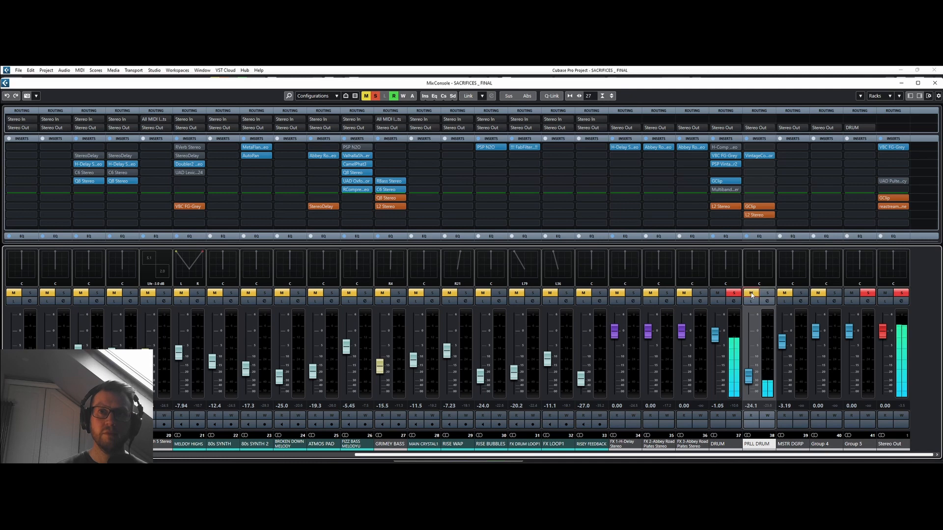
pyautogui.click(751, 295)
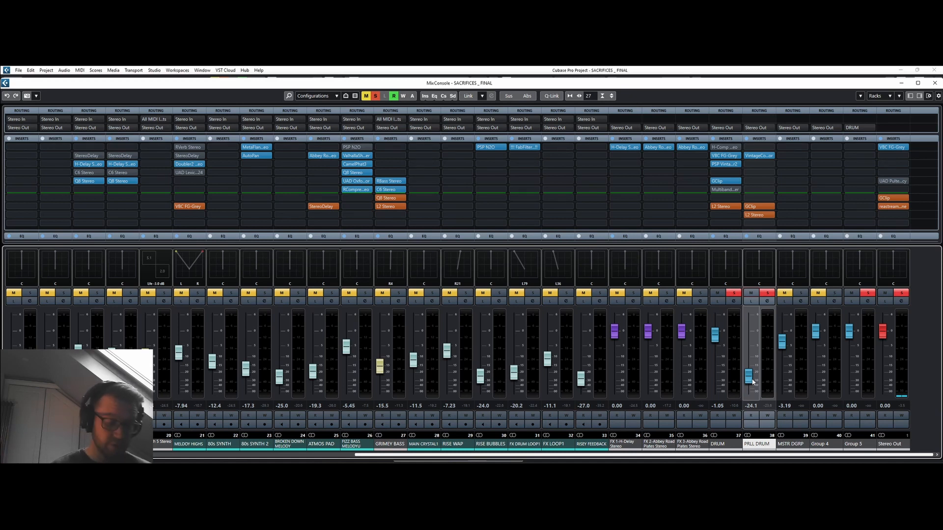
pyautogui.click(931, 85)
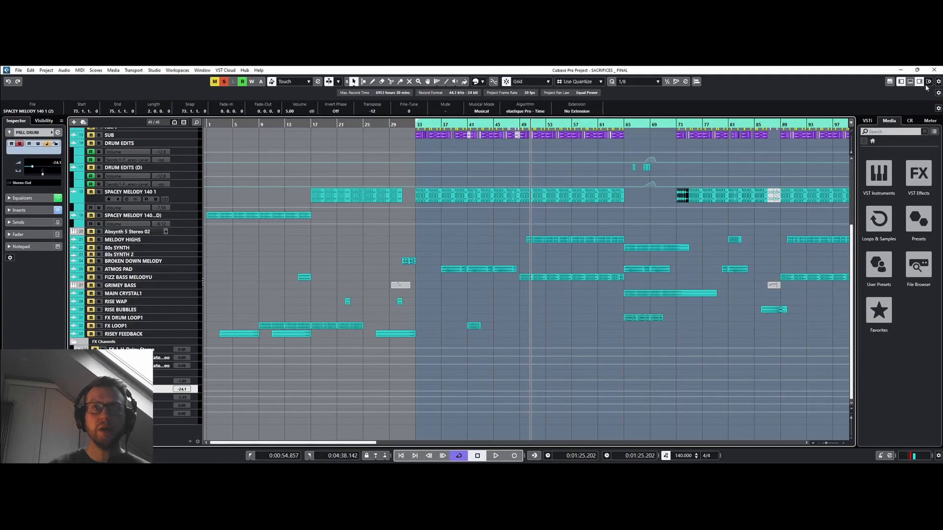
# Set the playback position just before bar 33 and deactivate all solos across the project.
pyautogui.click(414, 125)
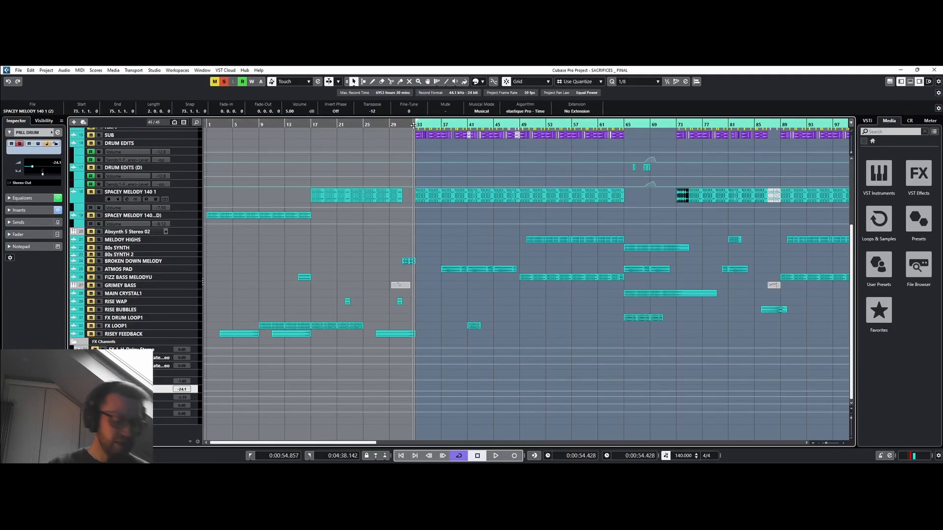
pyautogui.click(224, 82)
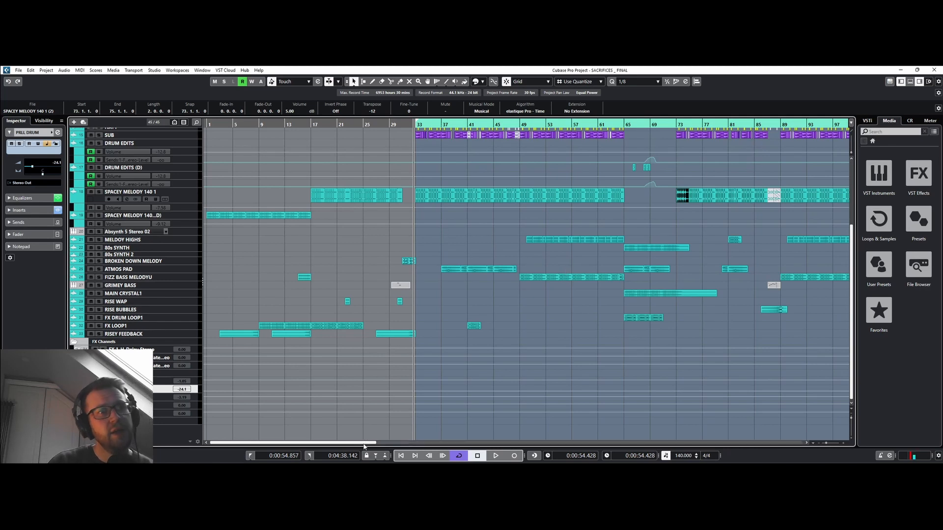
pyautogui.moveTo(364, 446); pyautogui.dragTo(485, 447)
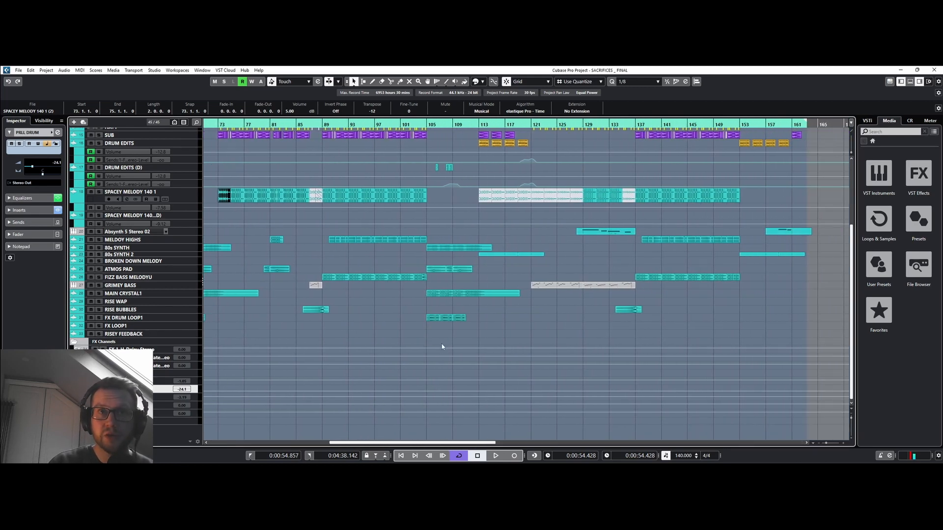
pyautogui.scroll(5, 442, 346)
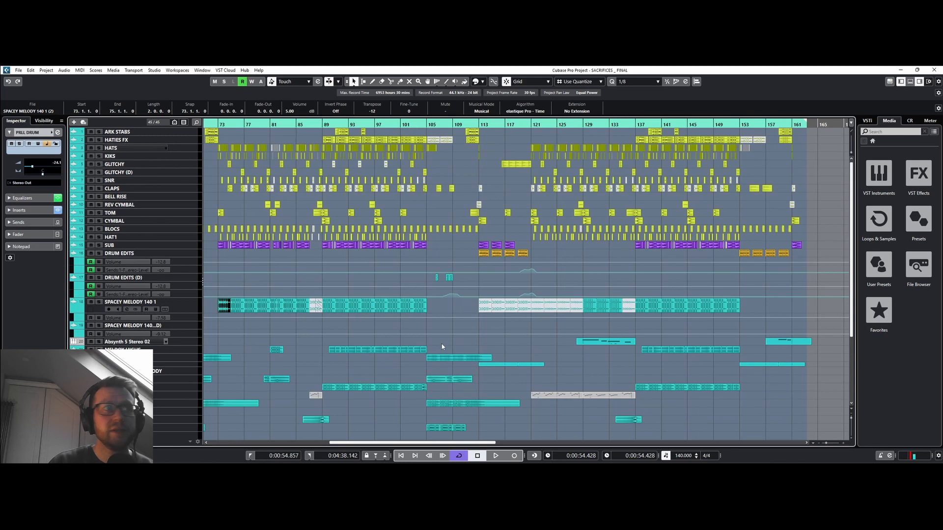